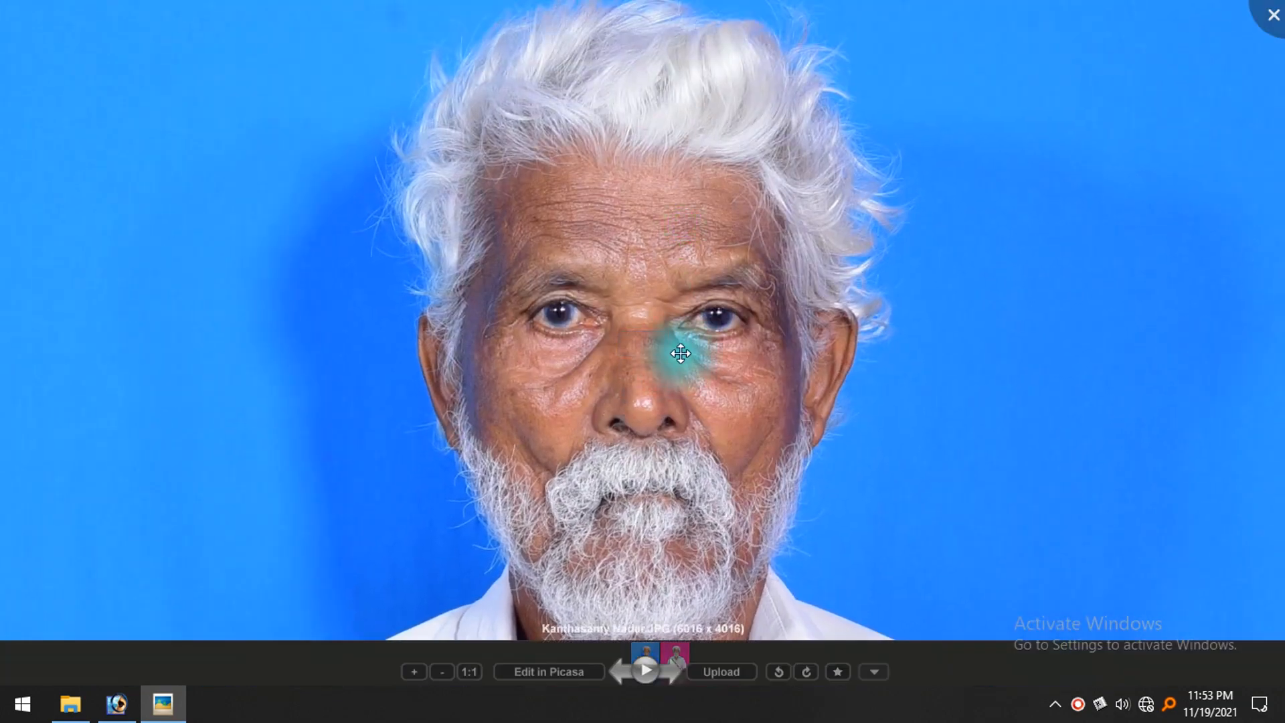
# - Compare the original blue-background portrait with its pink-background edit, examining the hair and beard edges, and close the viewer
pyautogui.press('Right')
pyautogui.press('Left')
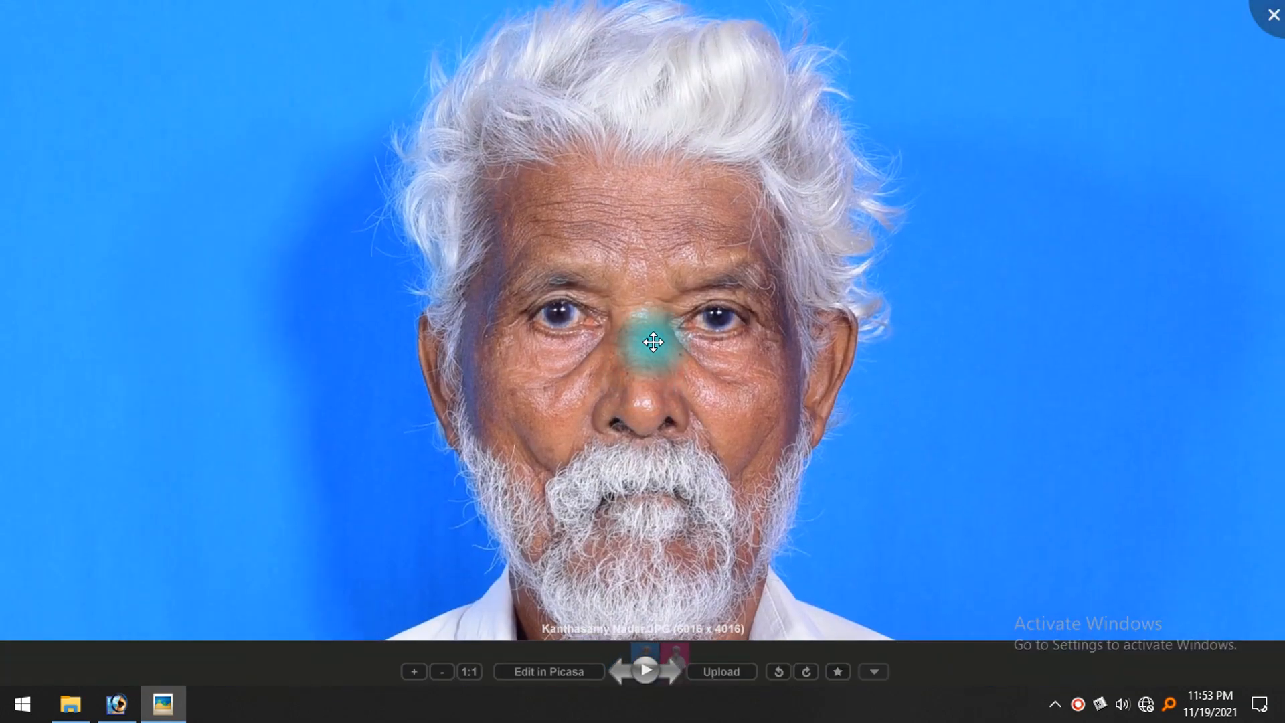
pyautogui.scroll(-5, 653, 342)
pyautogui.press('Right')
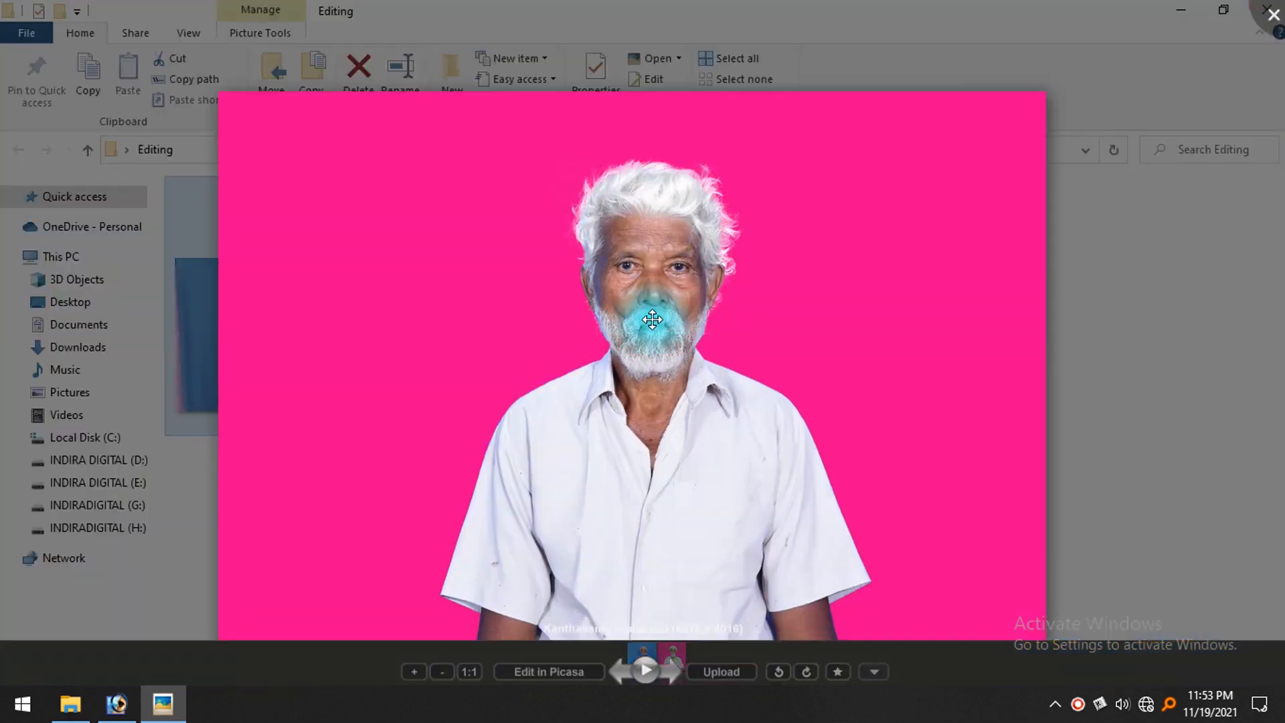
pyautogui.scroll(5, 812, 152)
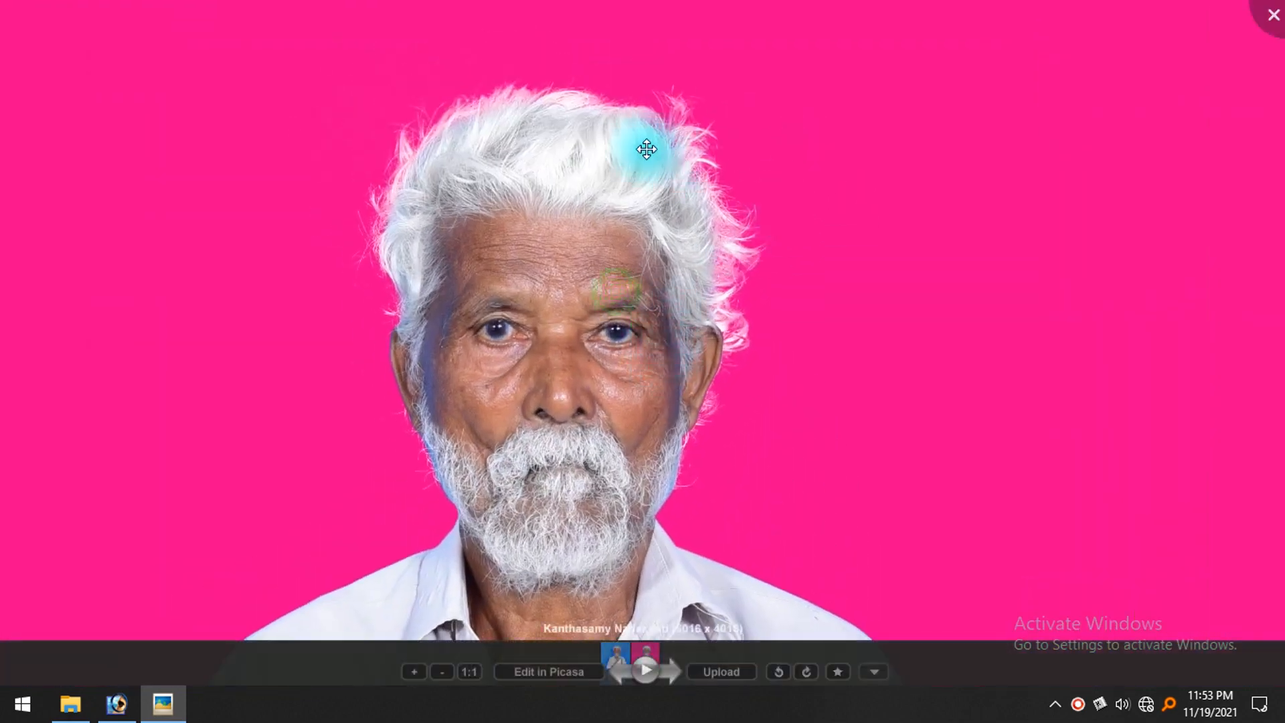
pyautogui.moveTo(496, 323); pyautogui.dragTo(563, 252)
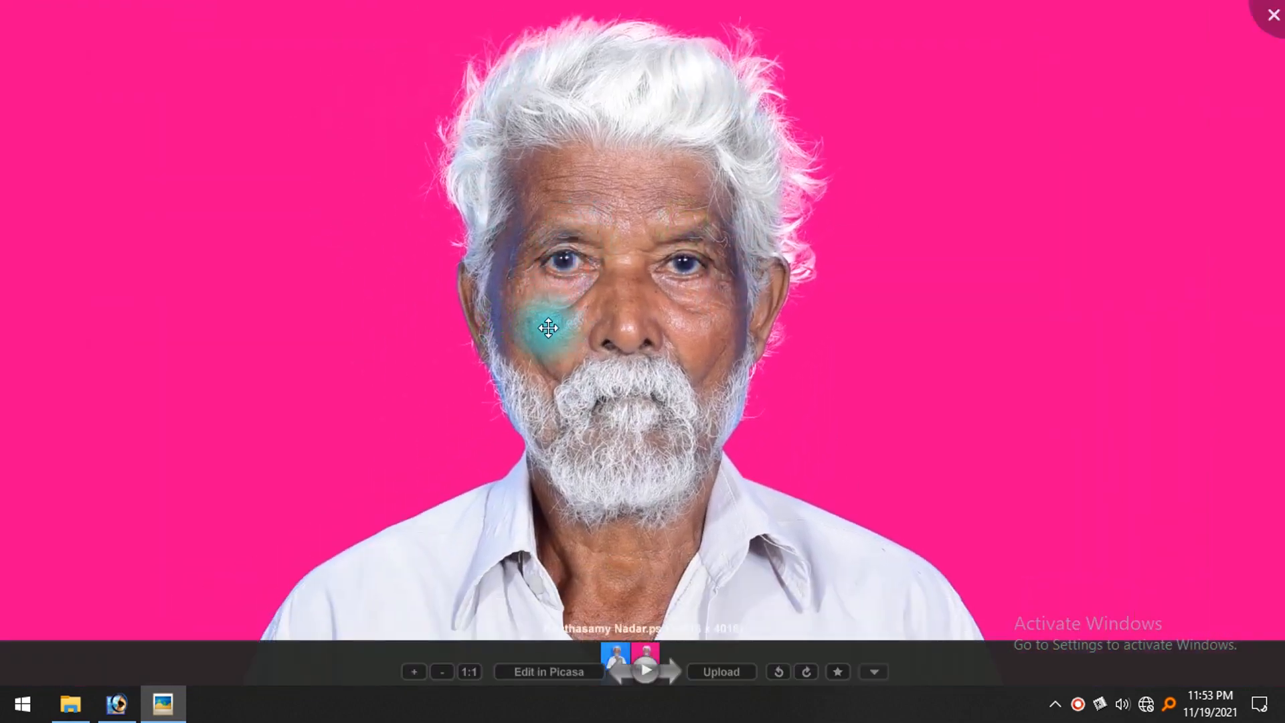
pyautogui.scroll(-5, 601, 389)
pyautogui.press('Escape')
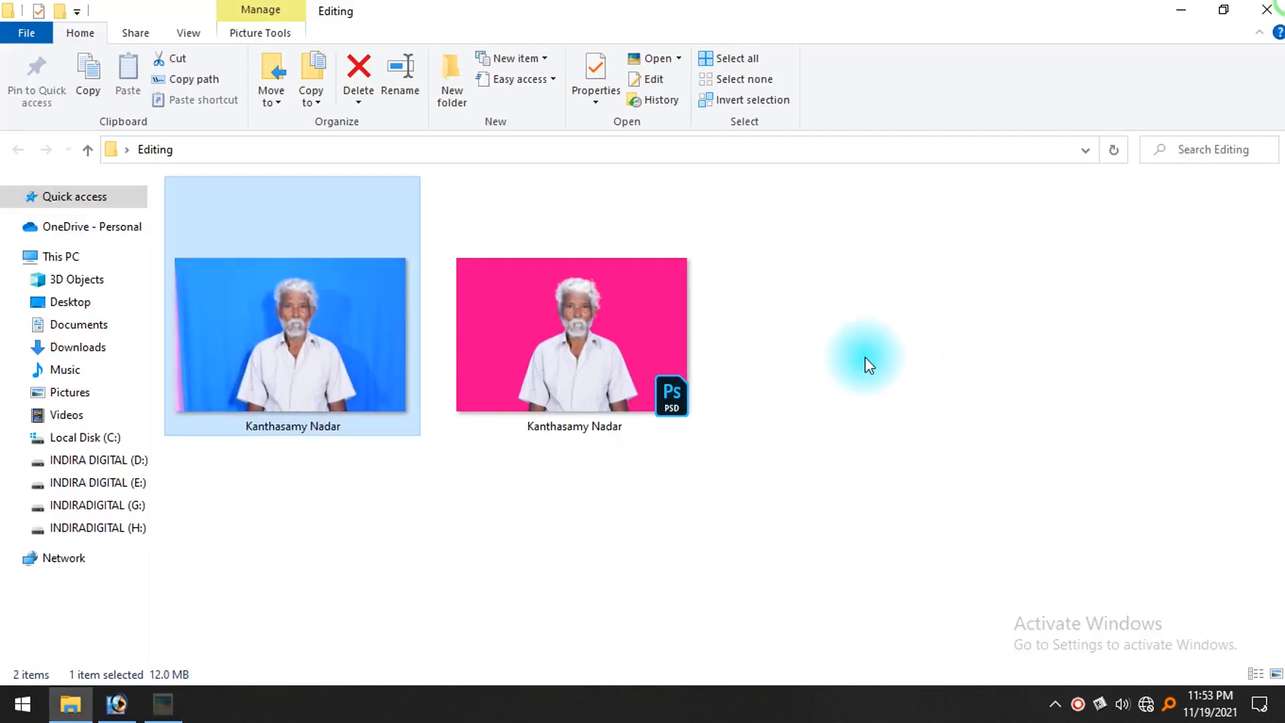
# - Switch to Adobe Photoshop, open the blue-background portrait from the Editing folder and show it fitted in full-screen mode
pyautogui.click(141, 701)
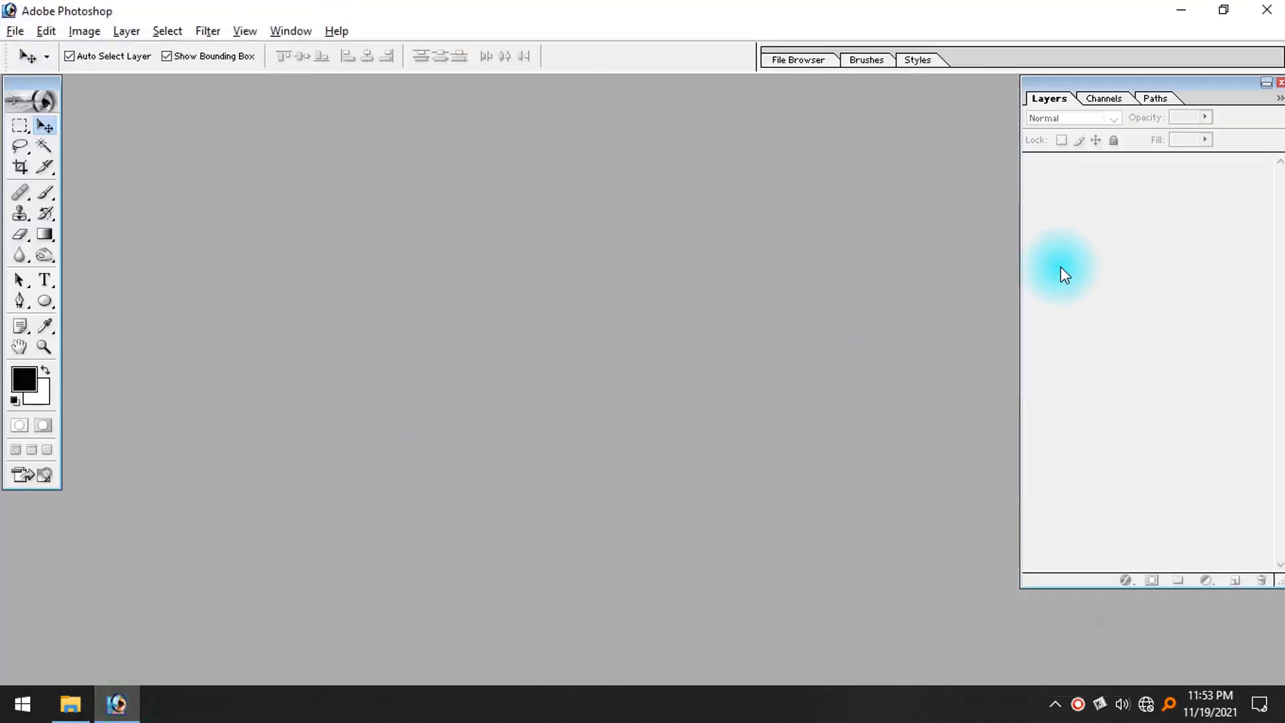
pyautogui.hotkey('alt', 'Tab')
pyautogui.moveTo(395, 352); pyautogui.dragTo(348, 467)
pyautogui.hotkey('alt', 'Tab')
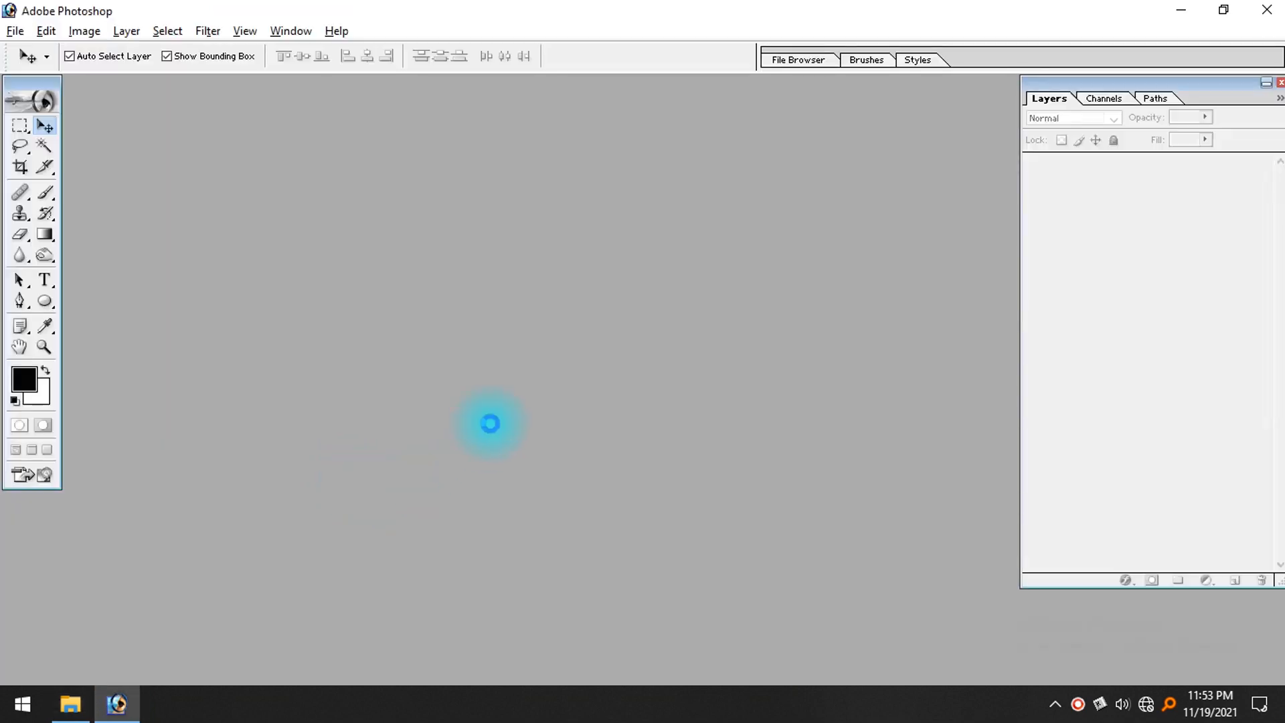
pyautogui.press('f')
pyautogui.press('Tab')
pyautogui.press('z')
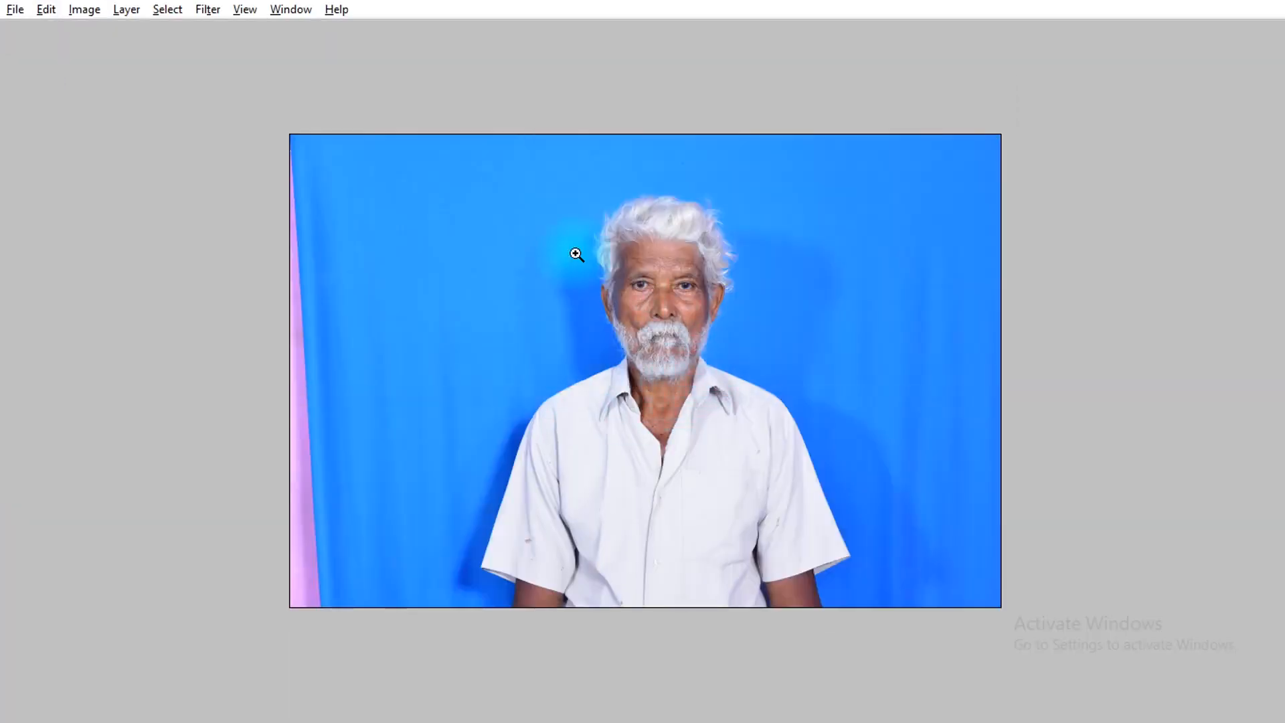
pyautogui.click(518, 191)
pyautogui.moveTo(927, 494); pyautogui.dragTo(722, 392)
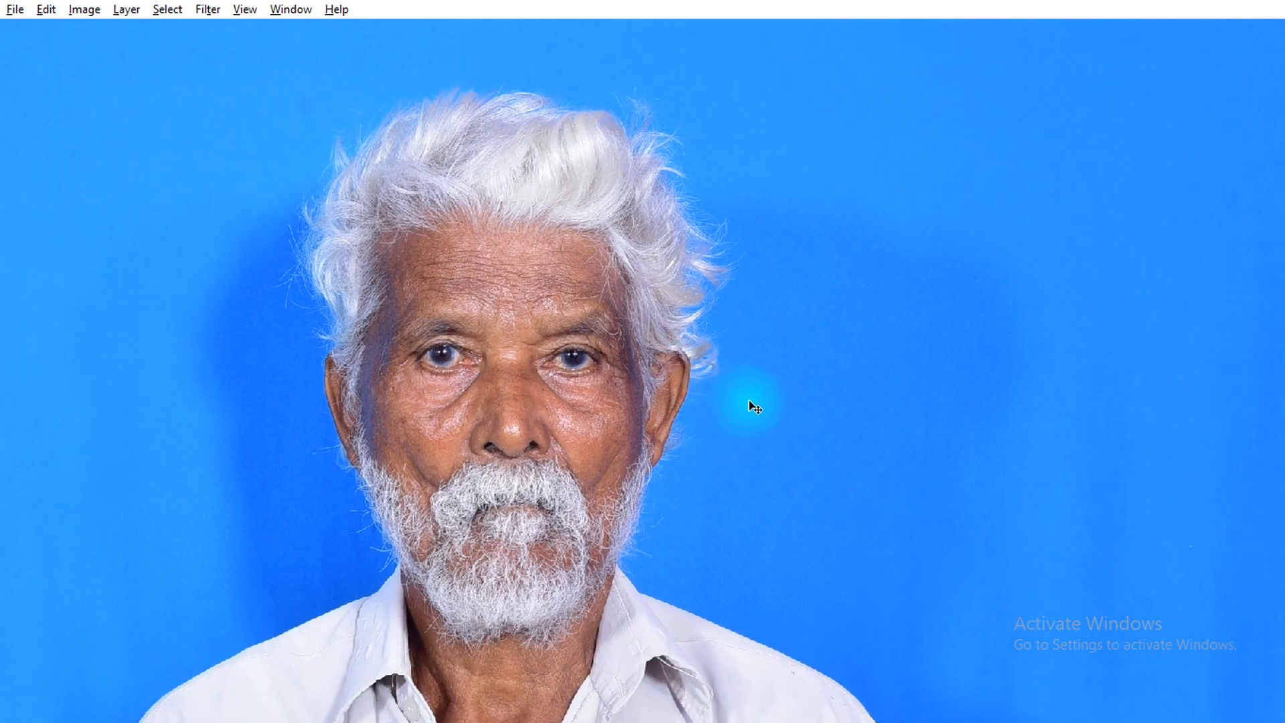
pyautogui.hotkey('ctrl', '0')
pyautogui.press('Tab')
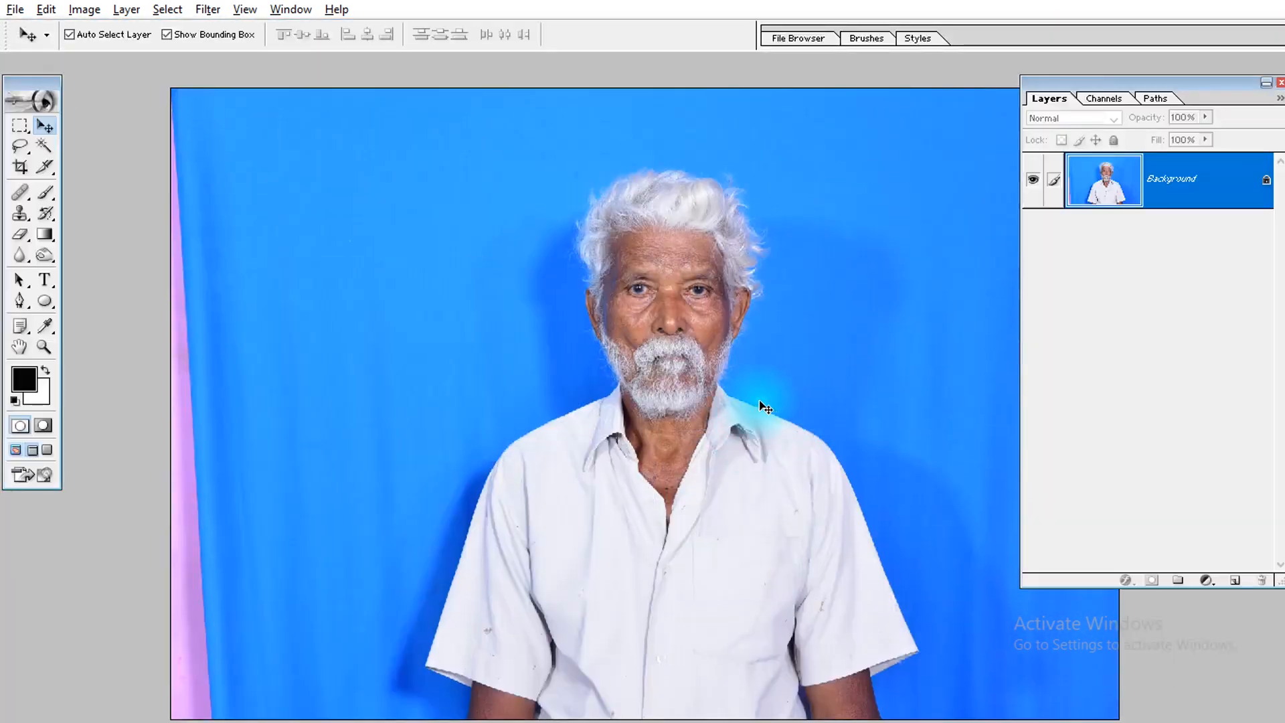
# - Try to select the blue backdrop with the Magic Wand at a tolerance of 32
pyautogui.click(43, 145)
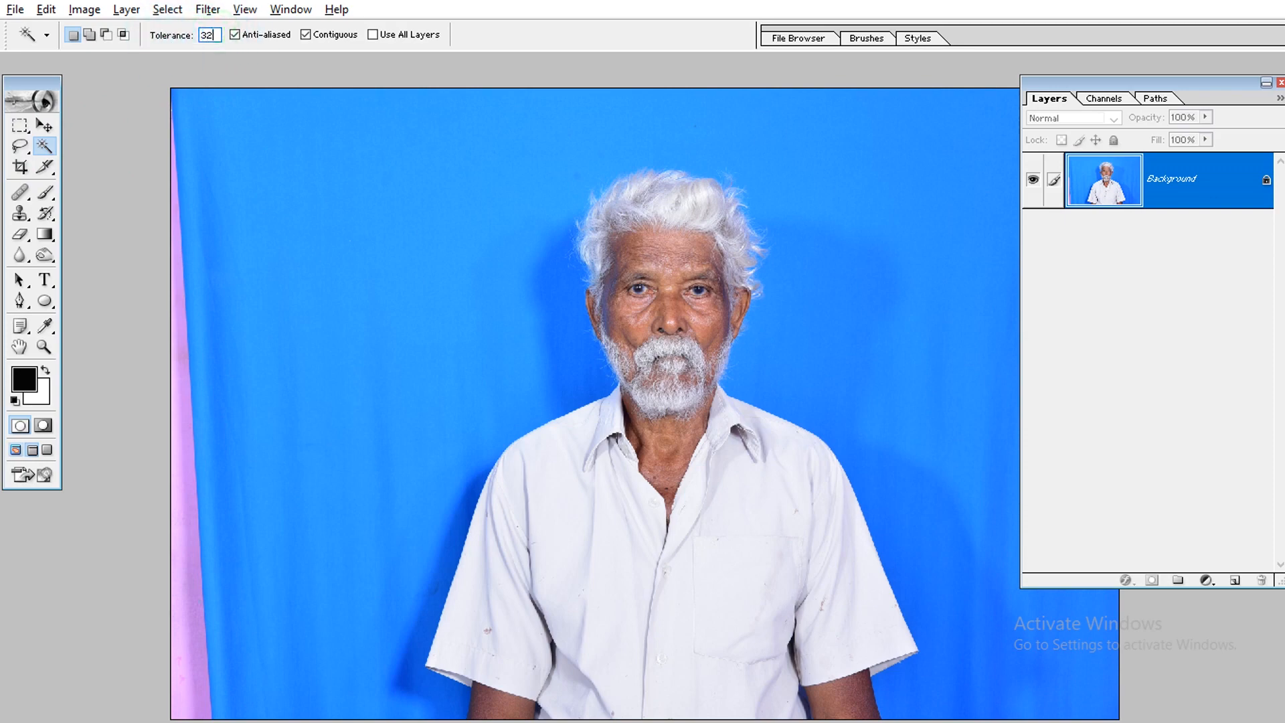
pyautogui.press('Tab')
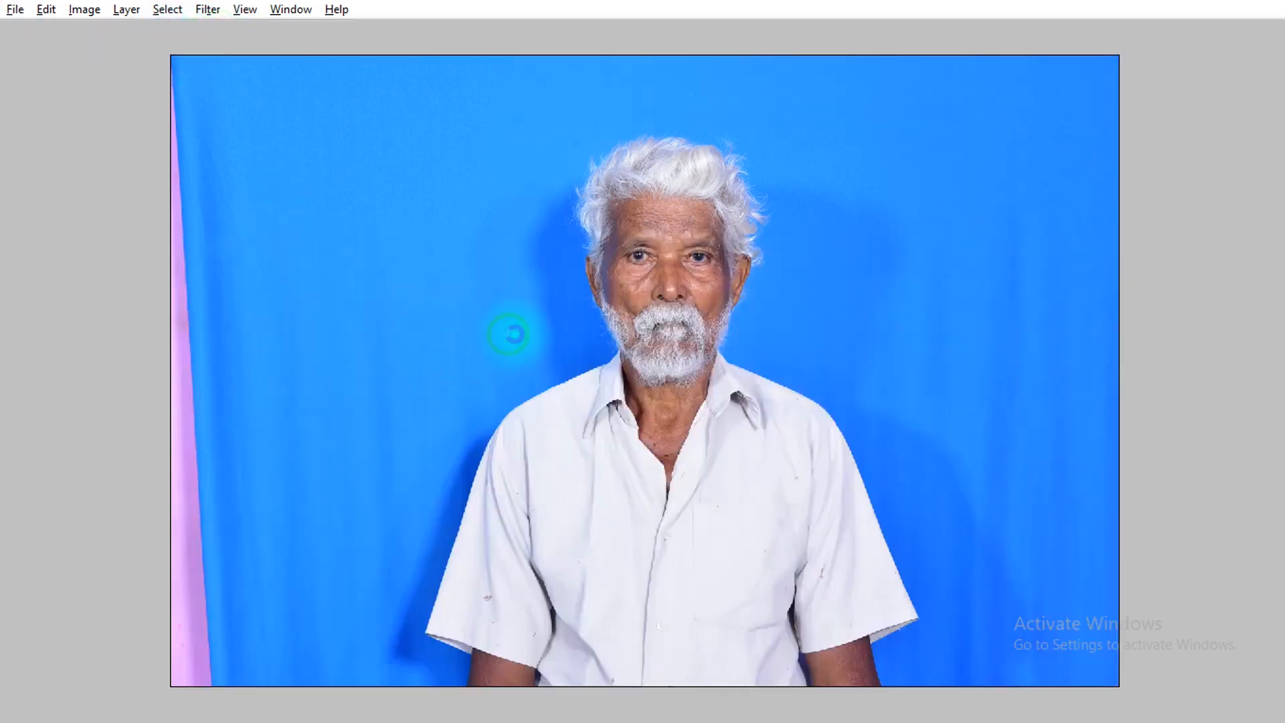
pyautogui.click(509, 334)
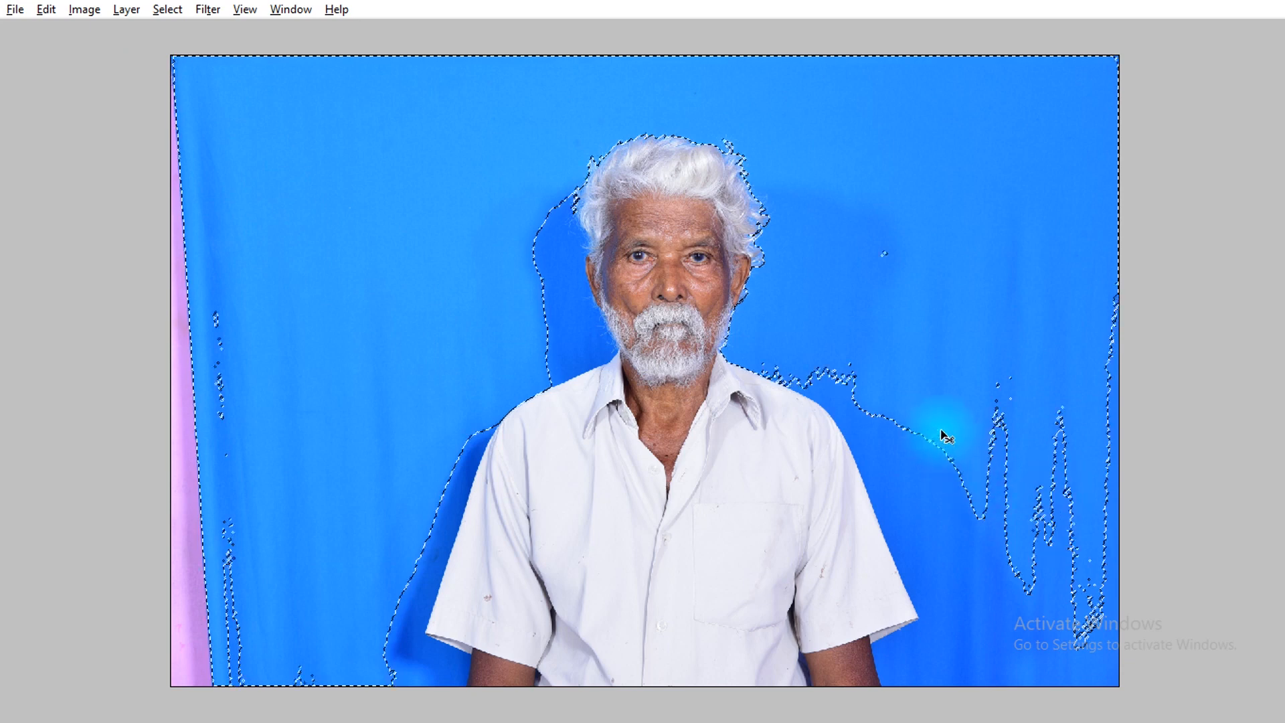
pyautogui.press('Tab')
pyautogui.hotkey('ctrl', 'd')
# - Change the Magic Wand tolerance and select the entire backdrop around the man, including the pink strip and the photo's edges
pyautogui.doubleClick(207, 35)
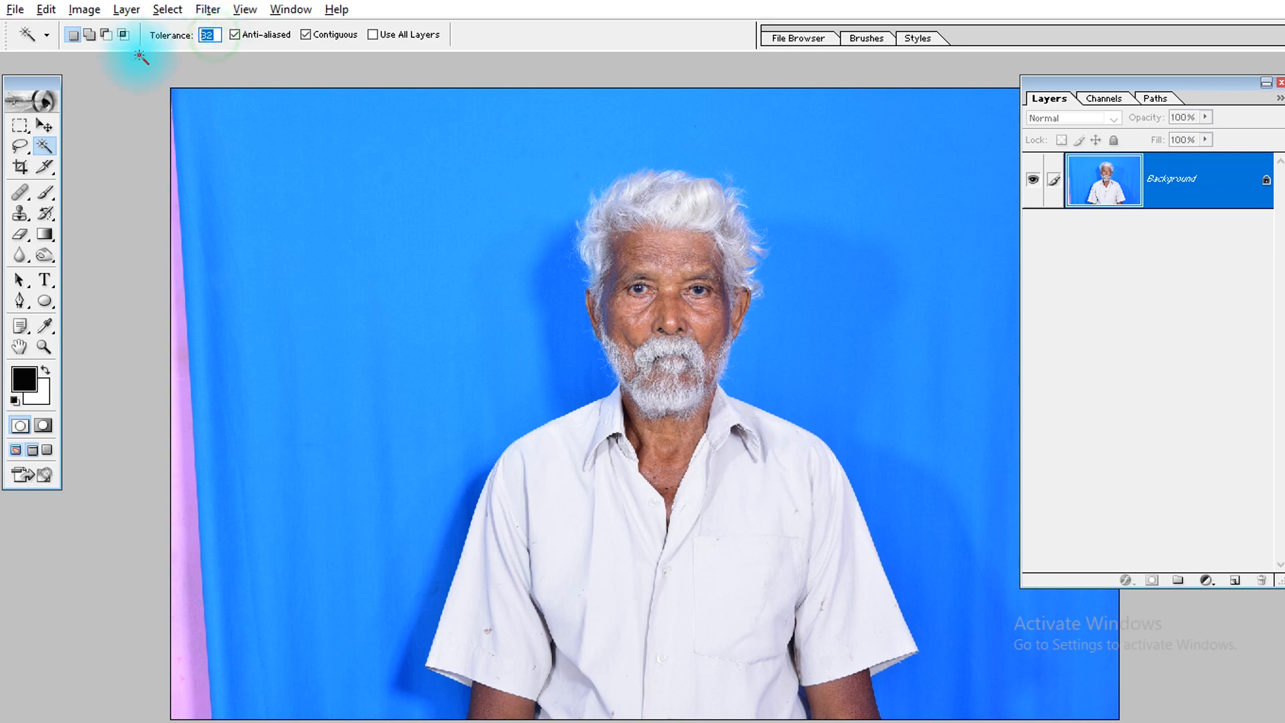
pyautogui.press('Tab')
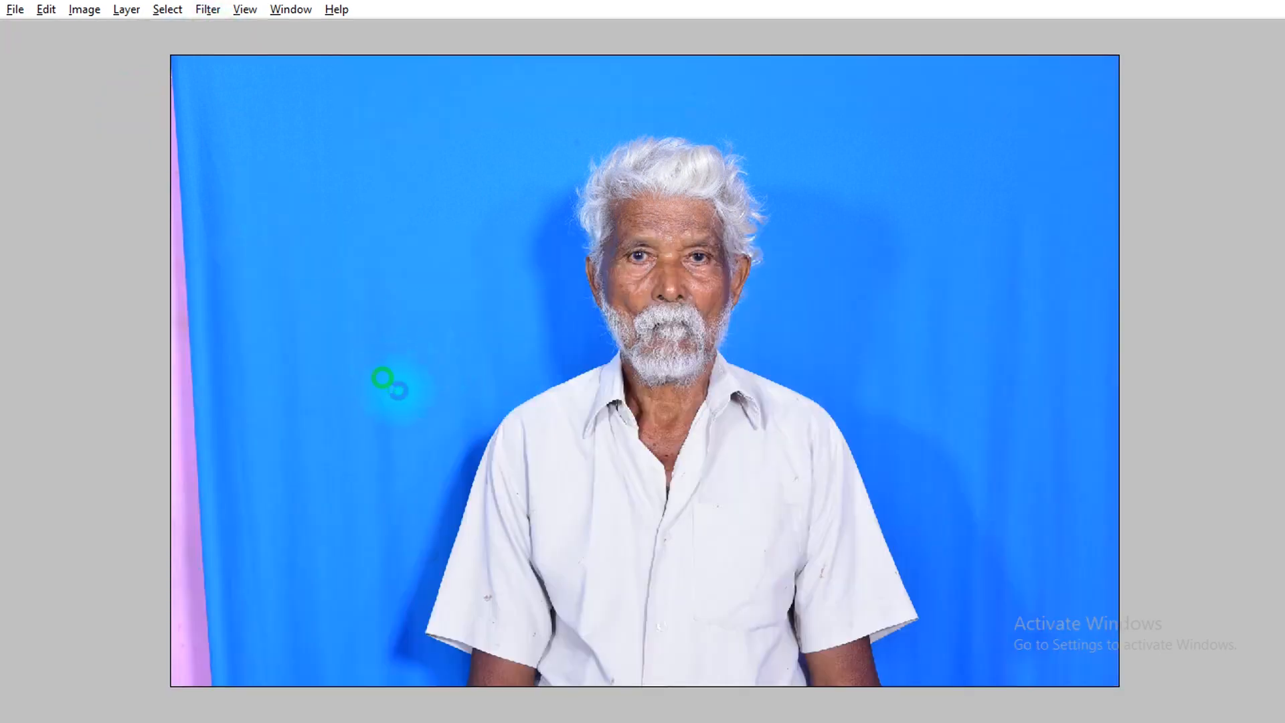
pyautogui.click(390, 382)
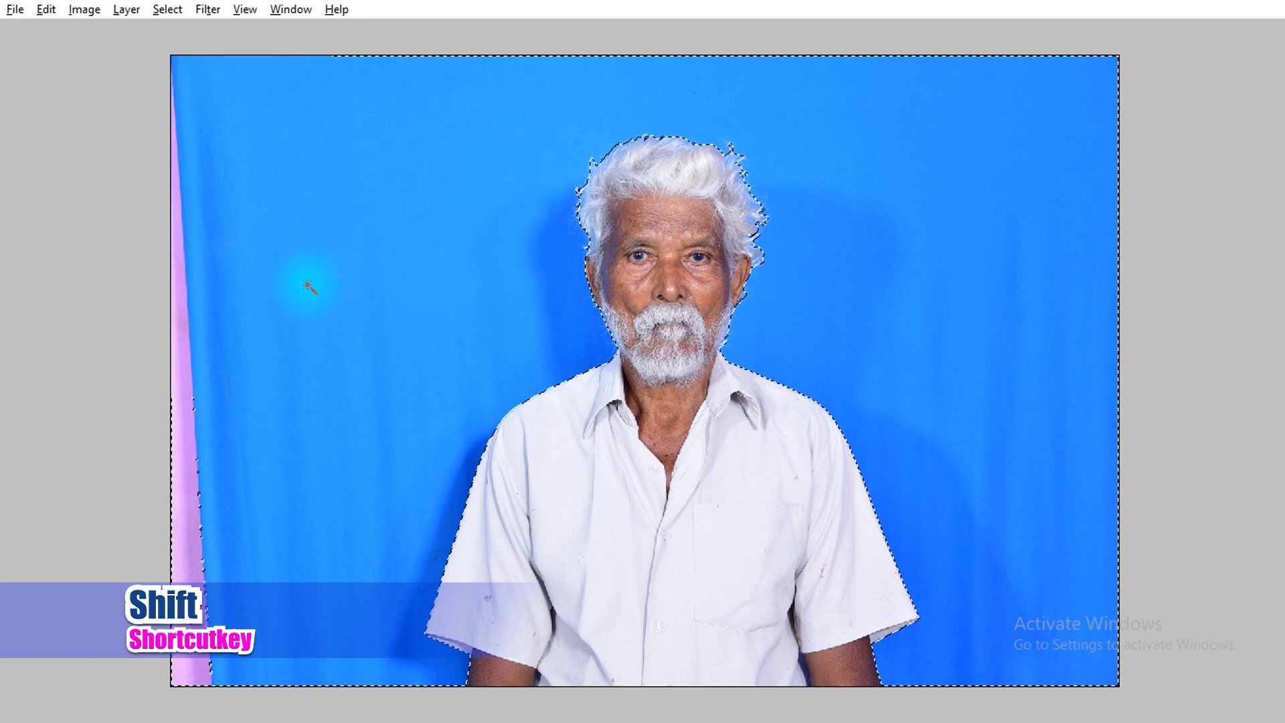
pyautogui.keyDown('shift'); pyautogui.click(387, 252); pyautogui.keyUp('shift')
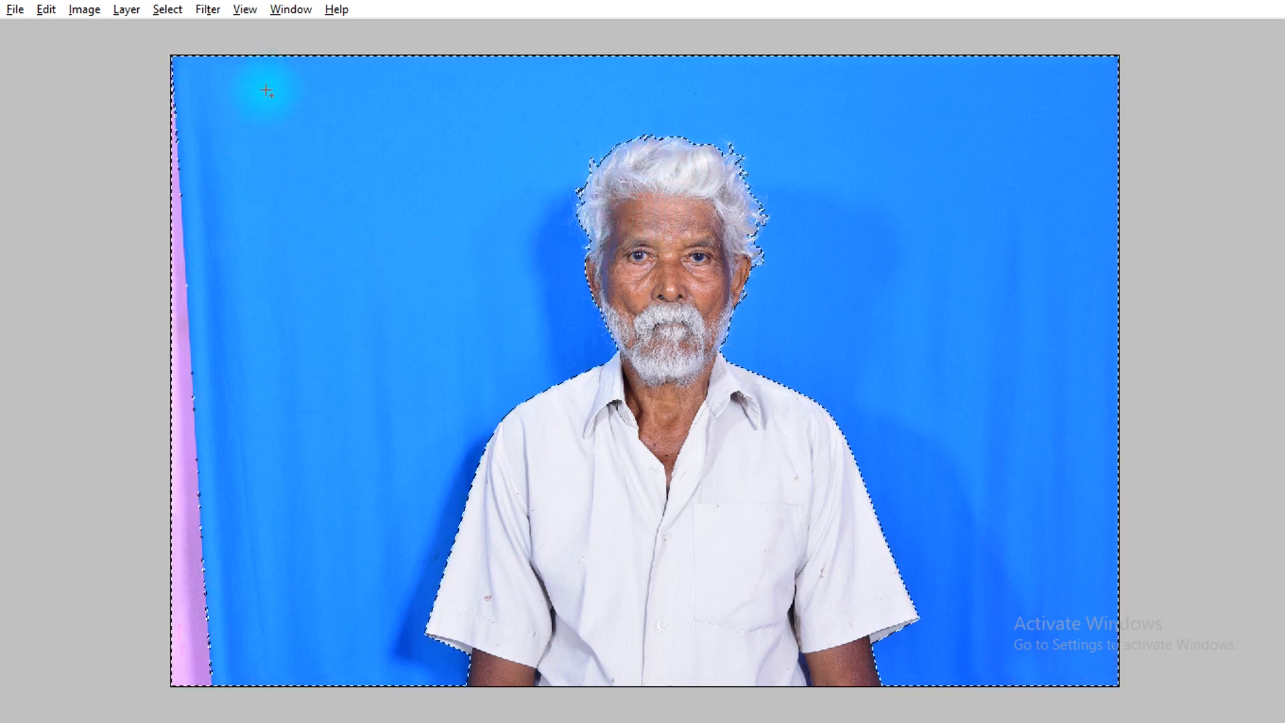
pyautogui.moveTo(67, 720); pyautogui.dragTo(67, 720)
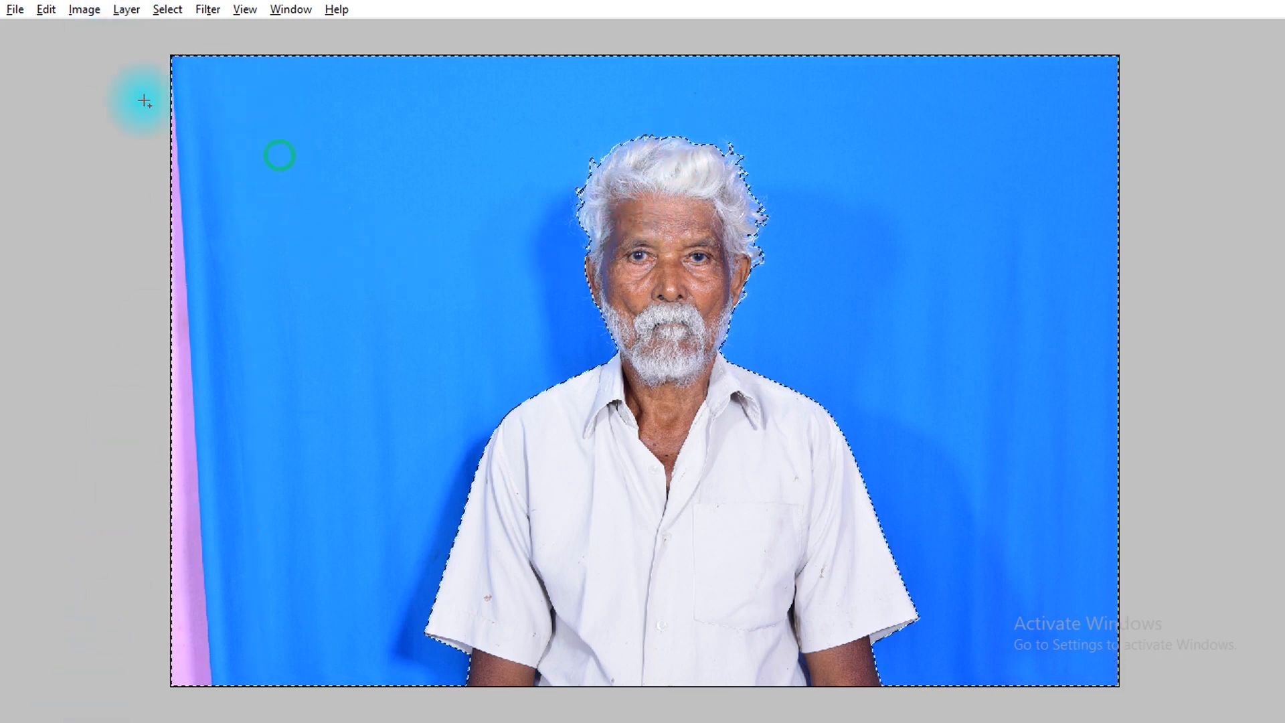
pyautogui.moveTo(1009, 123); pyautogui.dragTo(1008, 123)
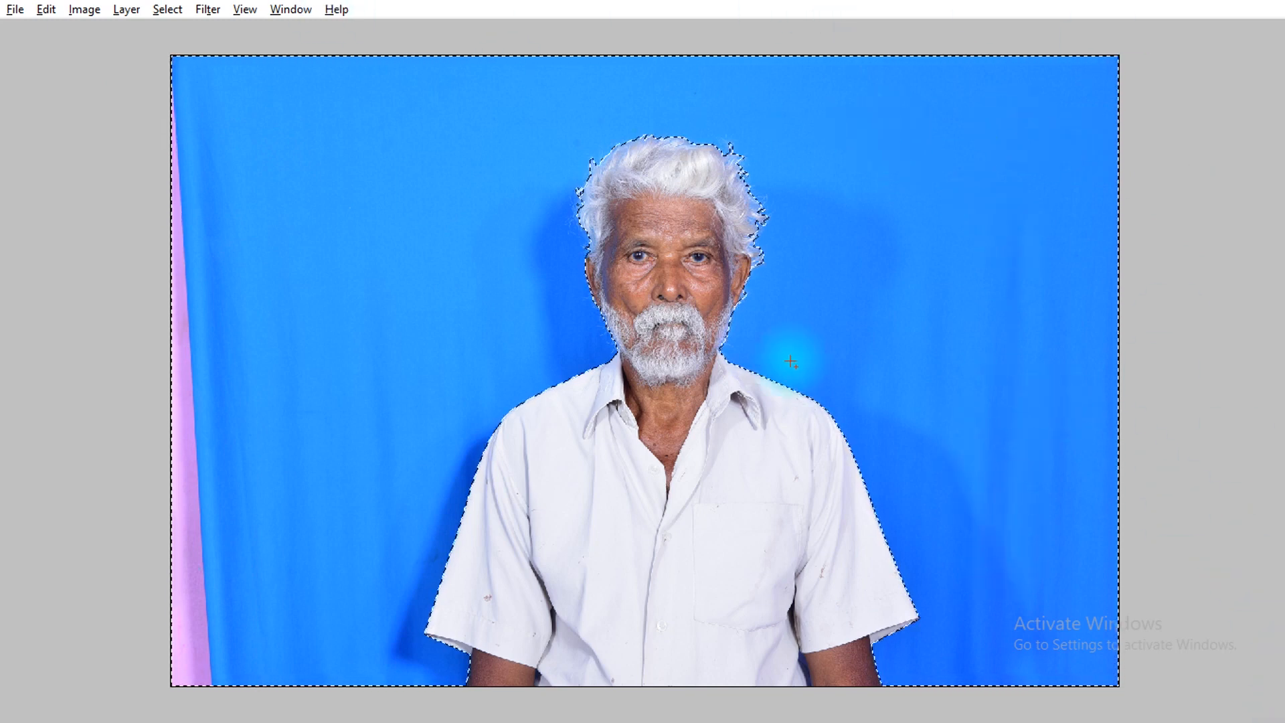
# - Invert the backdrop selection to select the man instead
pyautogui.press('Tab')
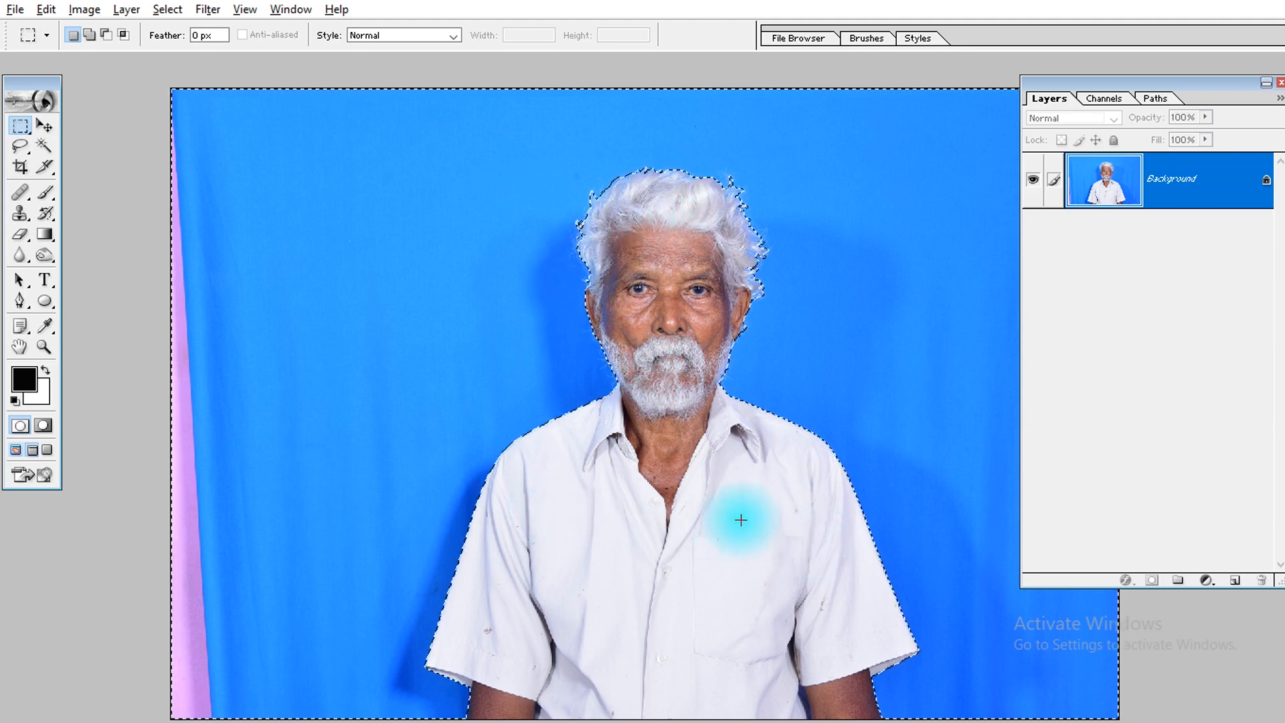
pyautogui.hotkey('ctrl', 'shift', 'i')
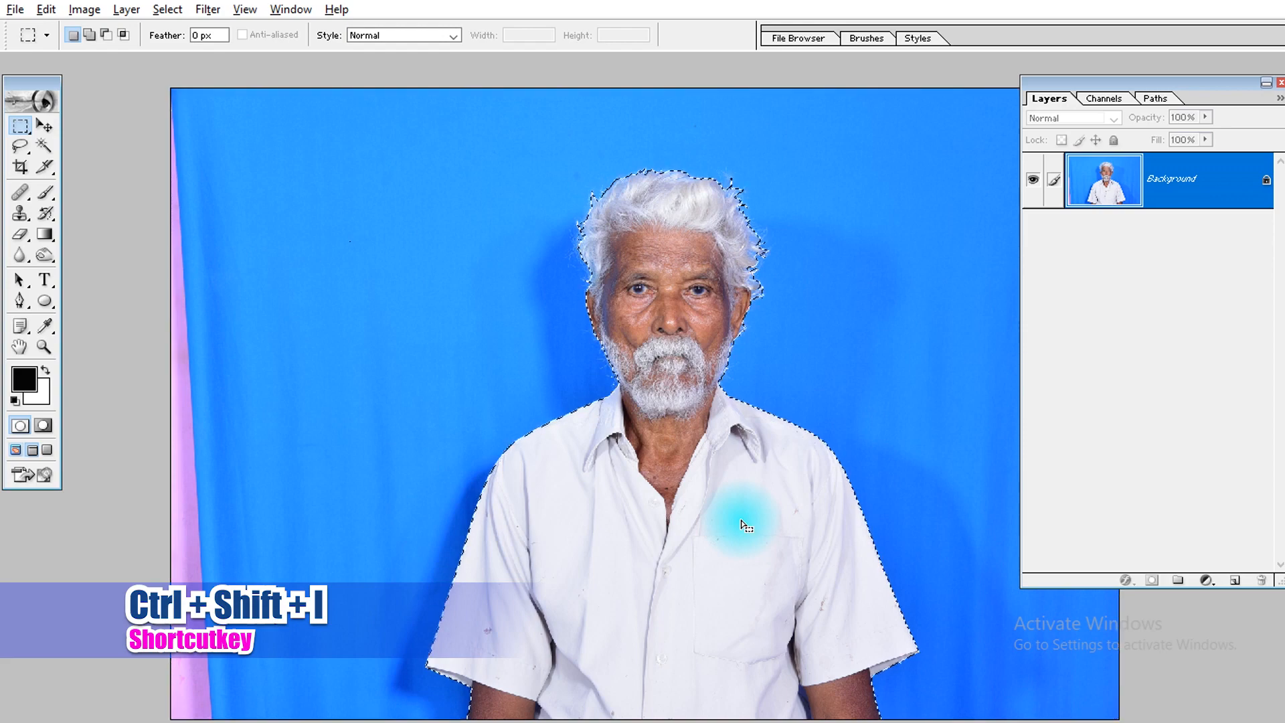
pyautogui.press('Tab')
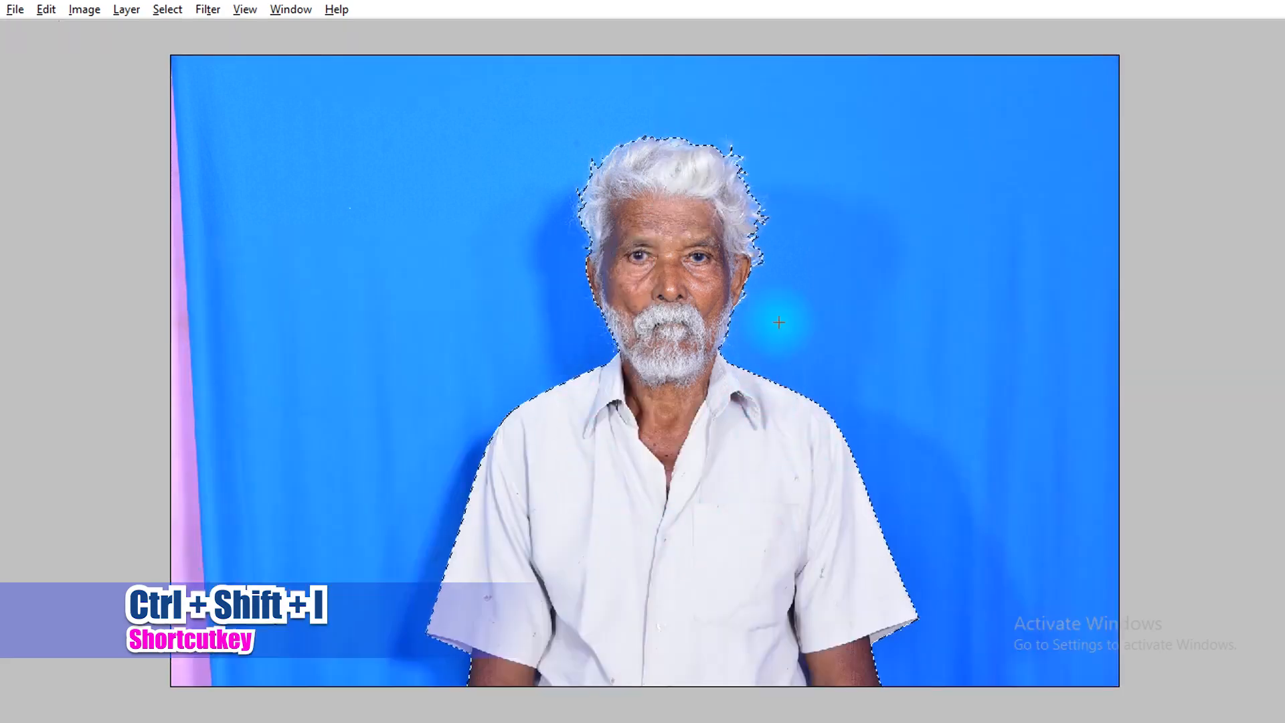
pyautogui.press('Tab')
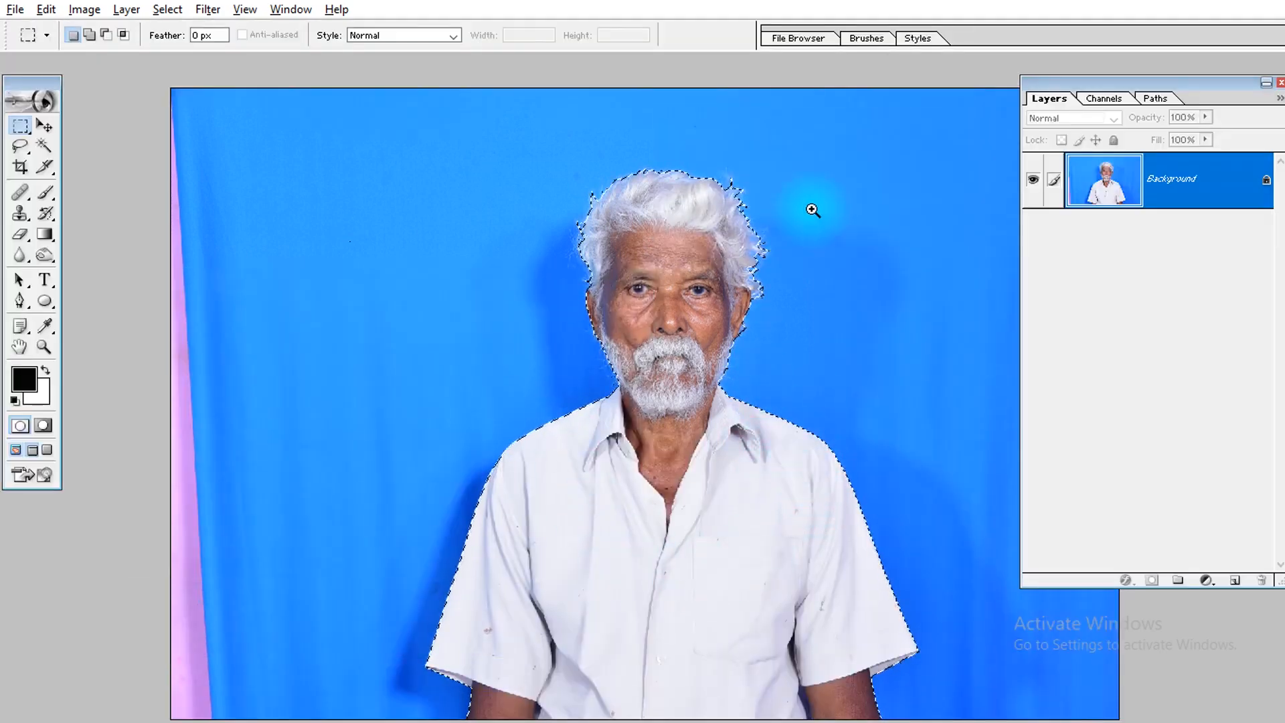
# - Add a loose area around the head, hair and beard to the selection with the Lasso, and copy it to a new layer
pyautogui.click(508, 441)
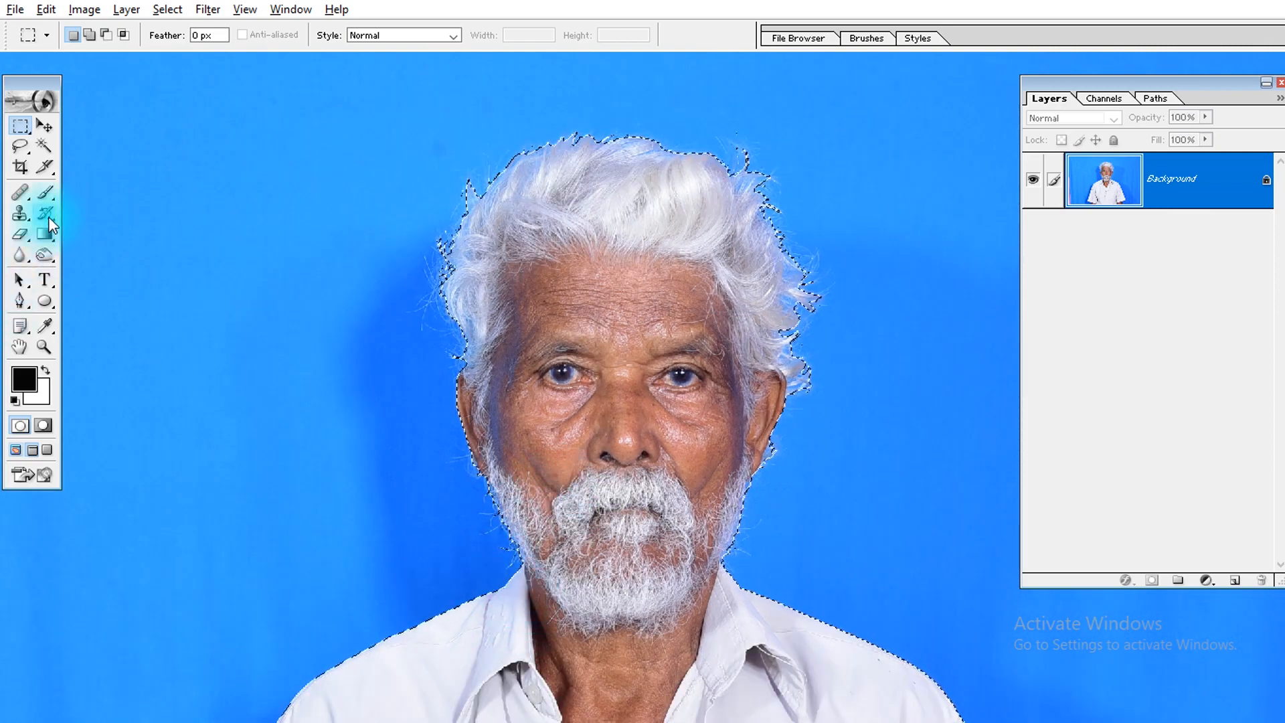
pyautogui.hotkey('ctrl', '-')
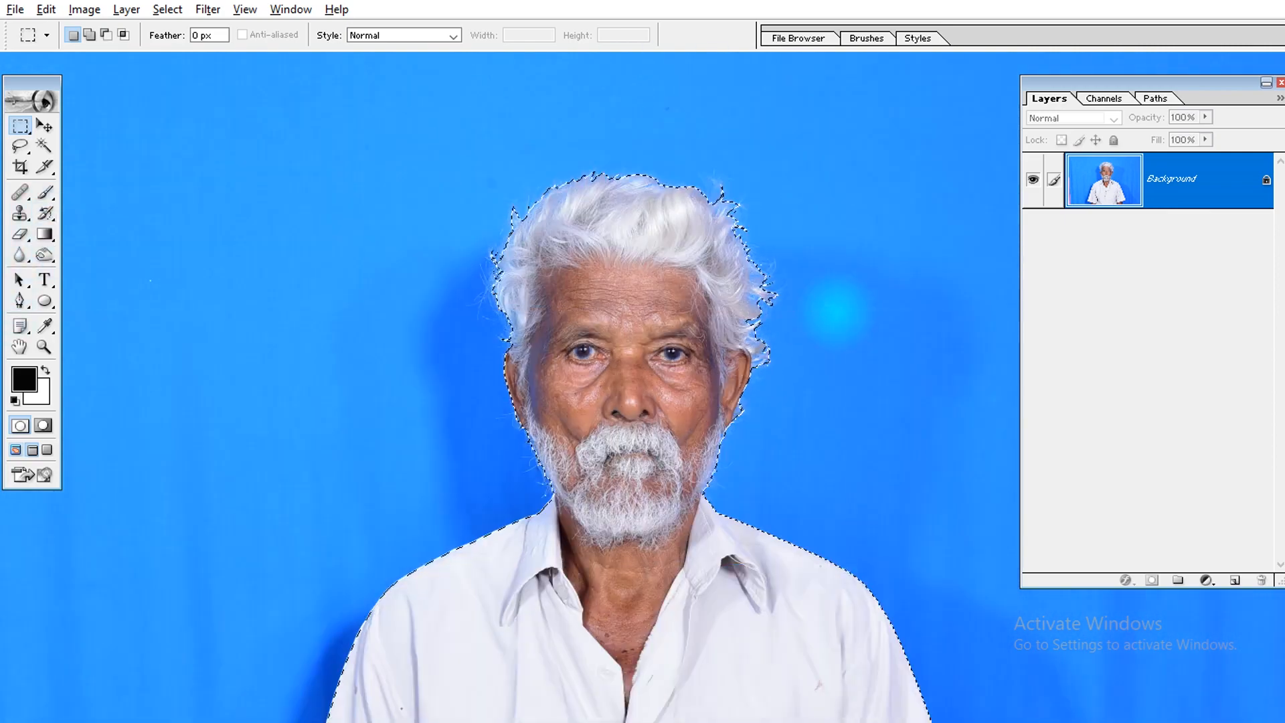
pyautogui.click(25, 138)
pyautogui.press('l')
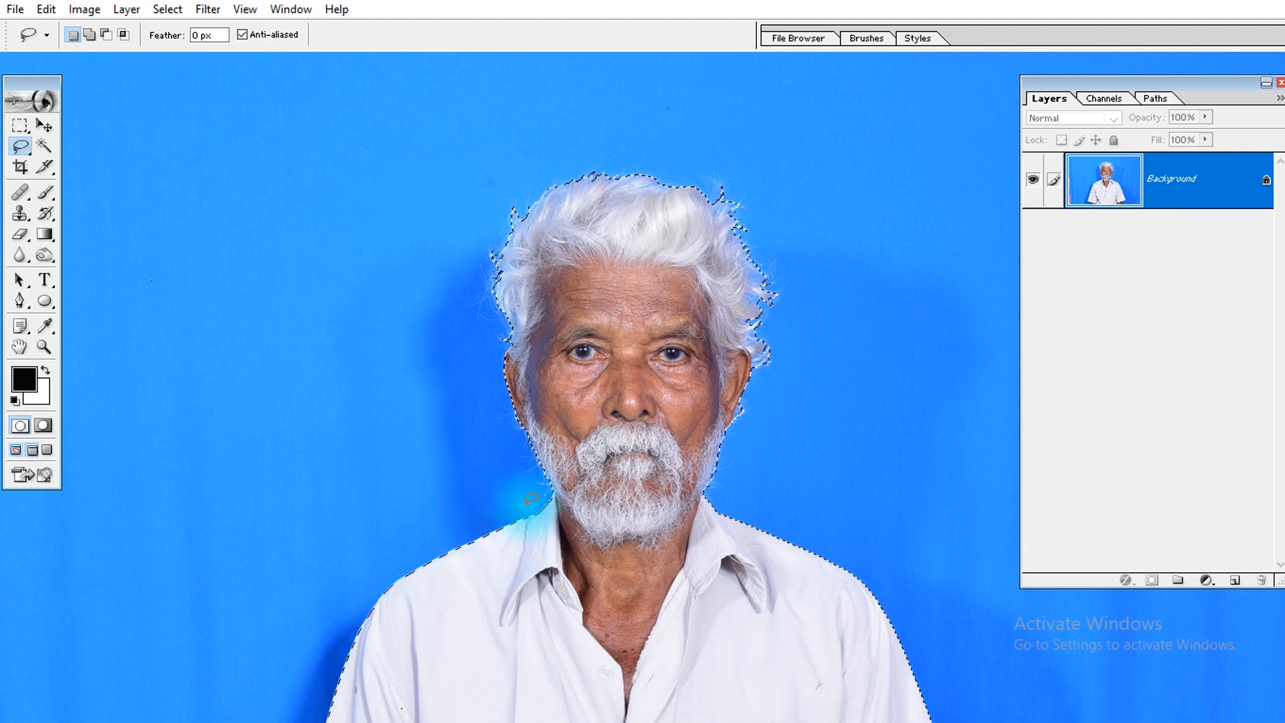
pyautogui.press('shift')
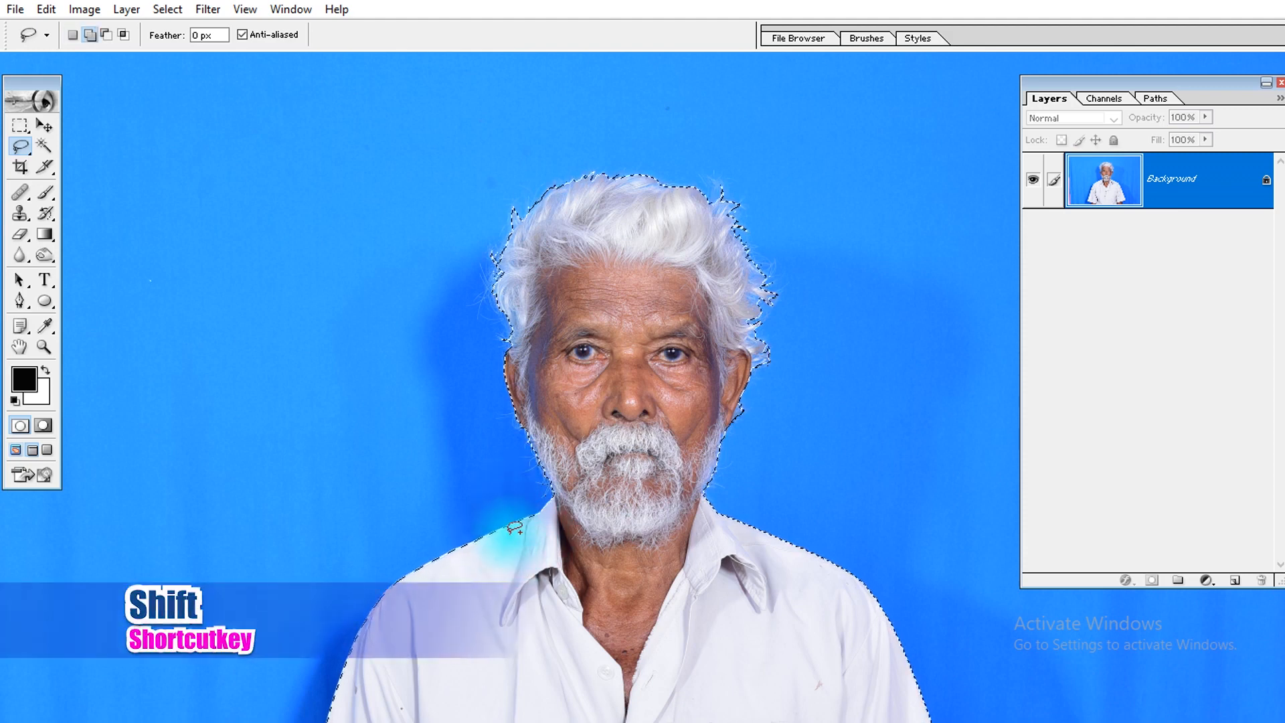
pyautogui.moveTo(494, 537)
pyautogui.mouseDown()
pyautogui.moveTo(413, 204)
pyautogui.moveTo(478, 119)
pyautogui.moveTo(591, 105)
pyautogui.moveTo(679, 116)
pyautogui.moveTo(778, 160)
pyautogui.moveTo(820, 462)
pyautogui.mouseUp()
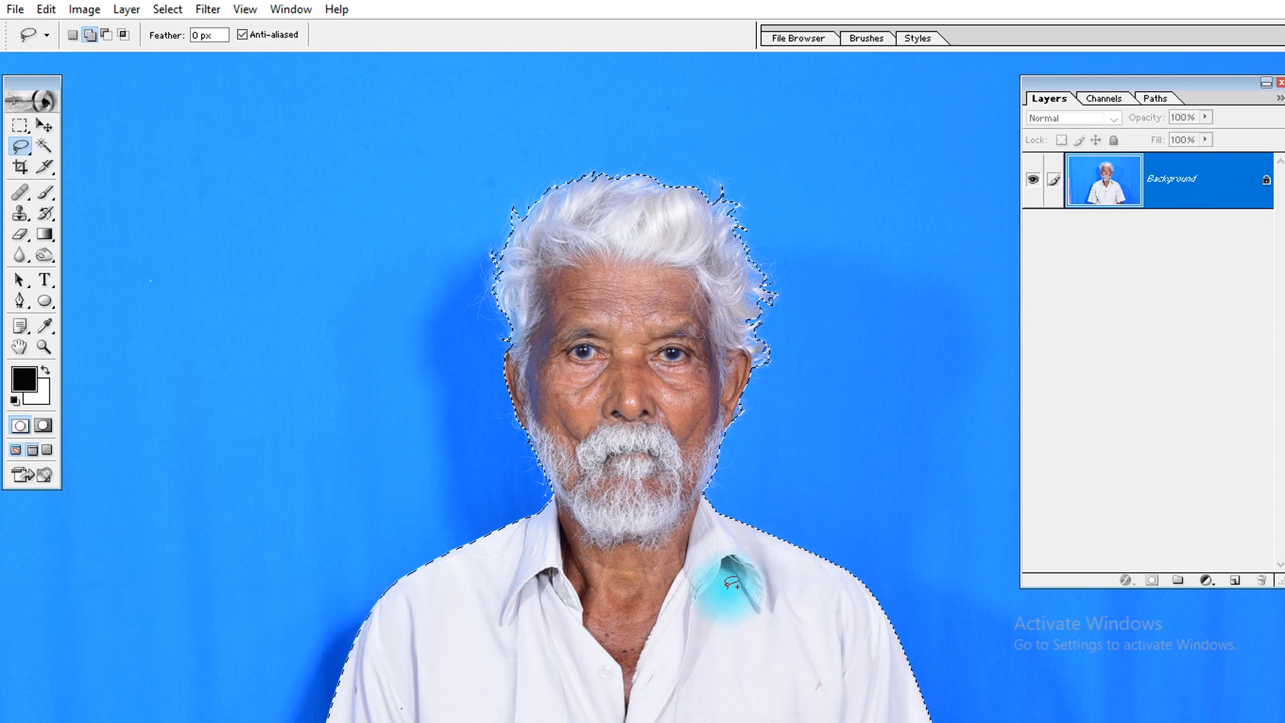
pyautogui.moveTo(732, 583); pyautogui.dragTo(528, 509)
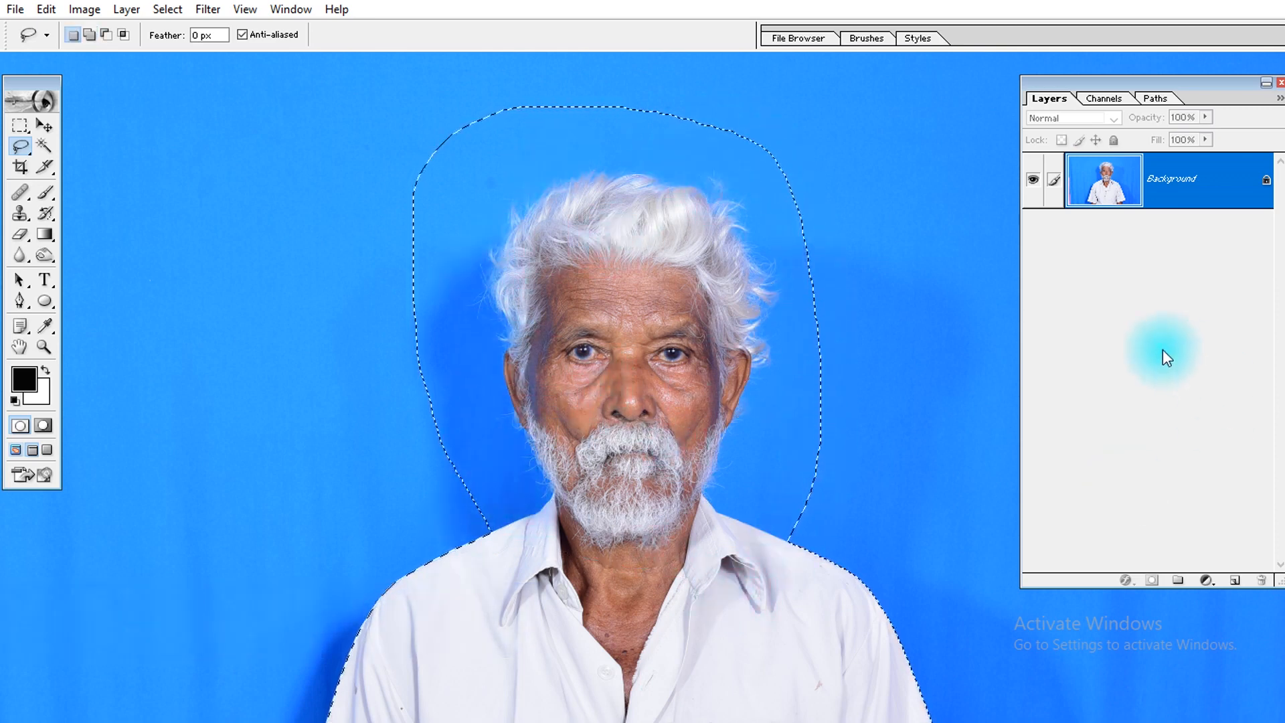
pyautogui.hotkey('ctrl', 'j')
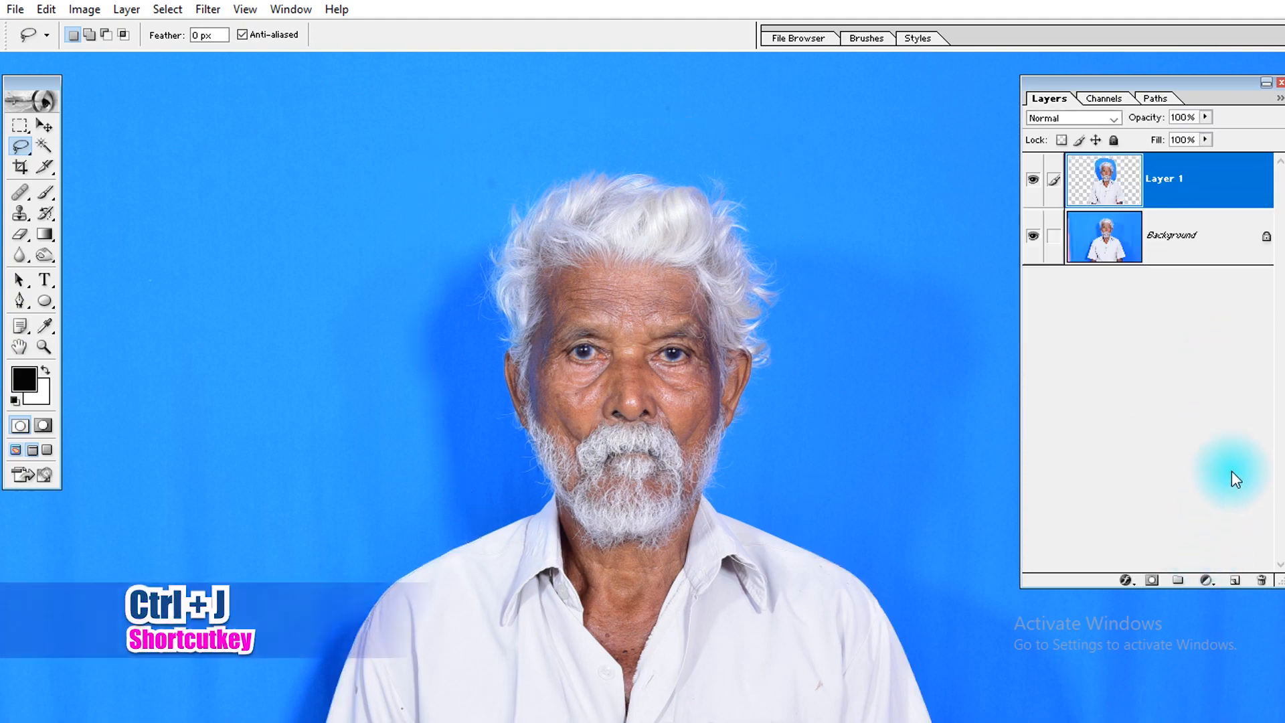
# - Add a Solid Color fill layer directly above the Background layer, with C 0, M 100, Y 0 and K 0
pyautogui.click(1127, 249)
pyautogui.click(1206, 580)
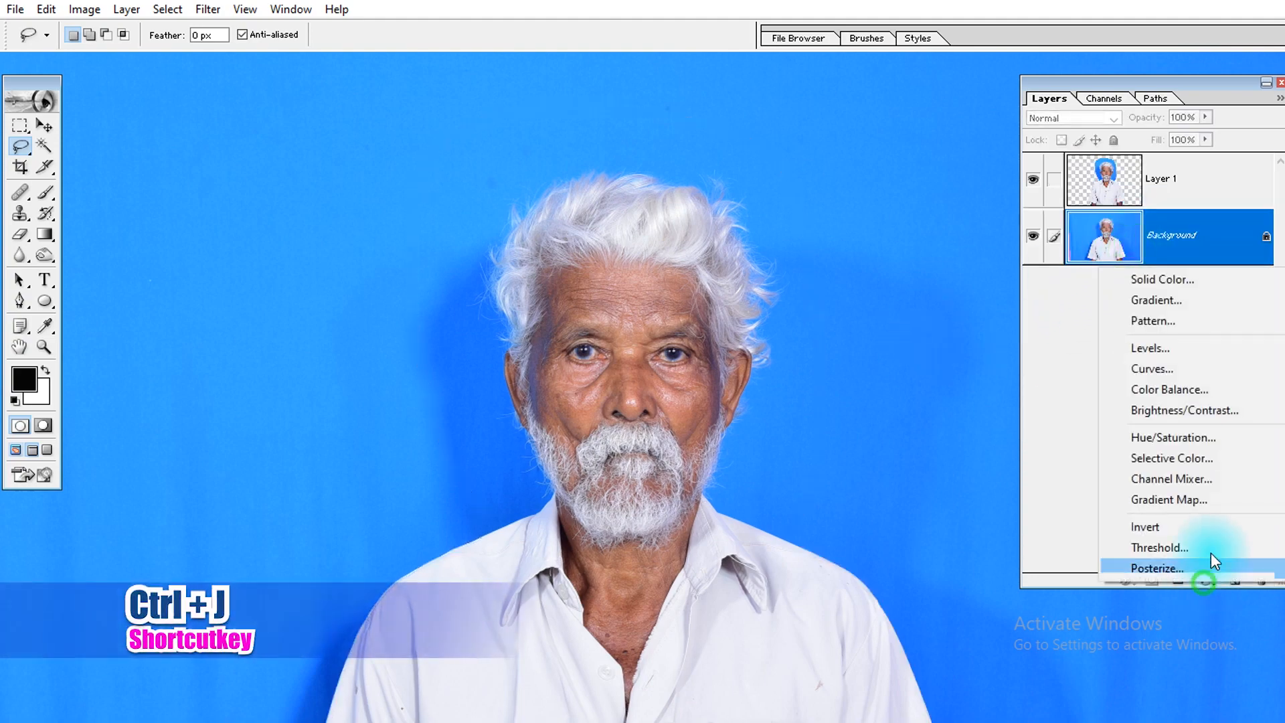
pyautogui.click(1146, 281)
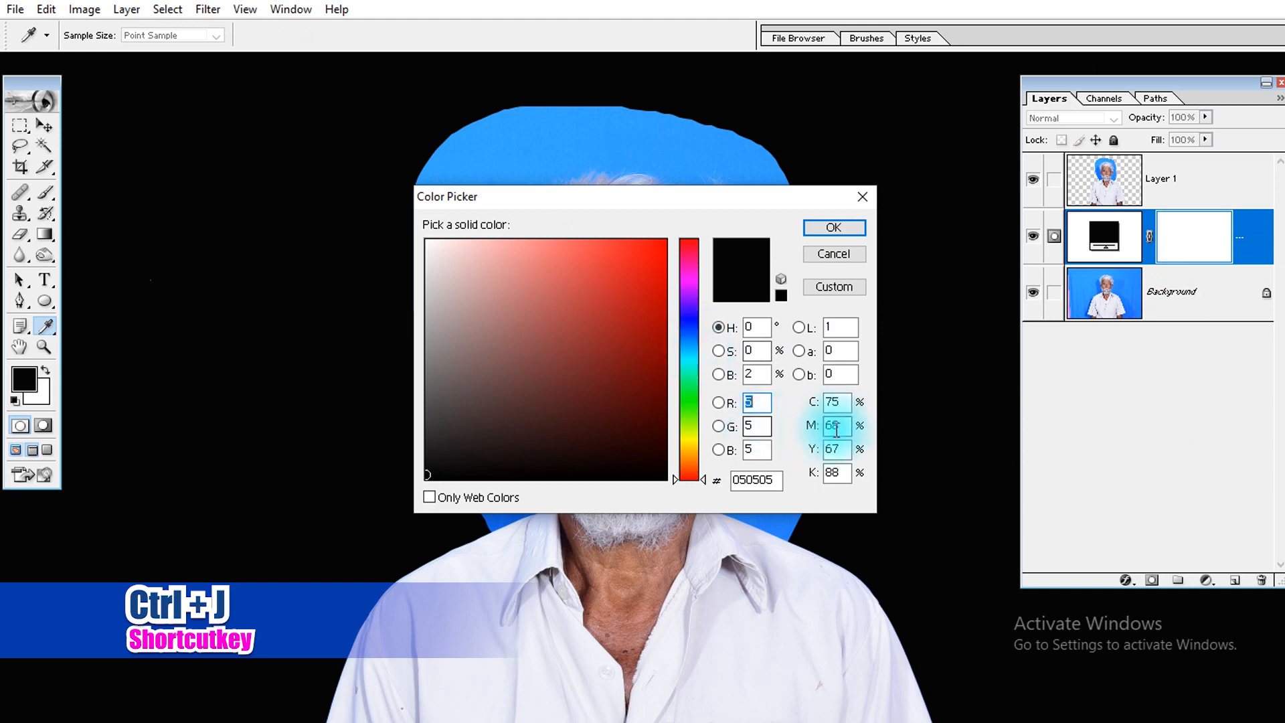
pyautogui.moveTo(839, 402); pyautogui.dragTo(783, 418)
pyautogui.write('0')
pyautogui.press('Tab')
pyautogui.write('1')
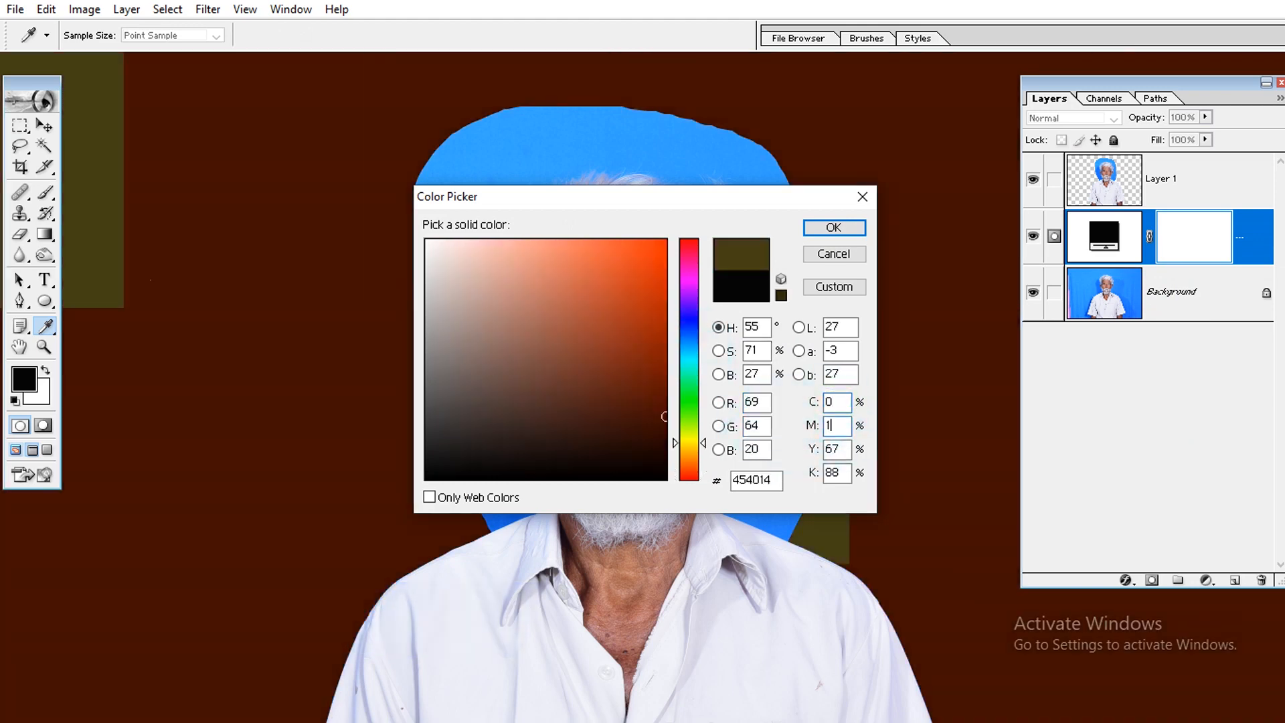
pyautogui.write('00')
pyautogui.press('Tab')
pyautogui.write('0')
pyautogui.press('Tab')
pyautogui.write('0')
pyautogui.press('Return')
# - Examine the hair, beard and collar edges inside the blue patch against the magenta fill
pyautogui.press('l')
pyautogui.press('Tab')
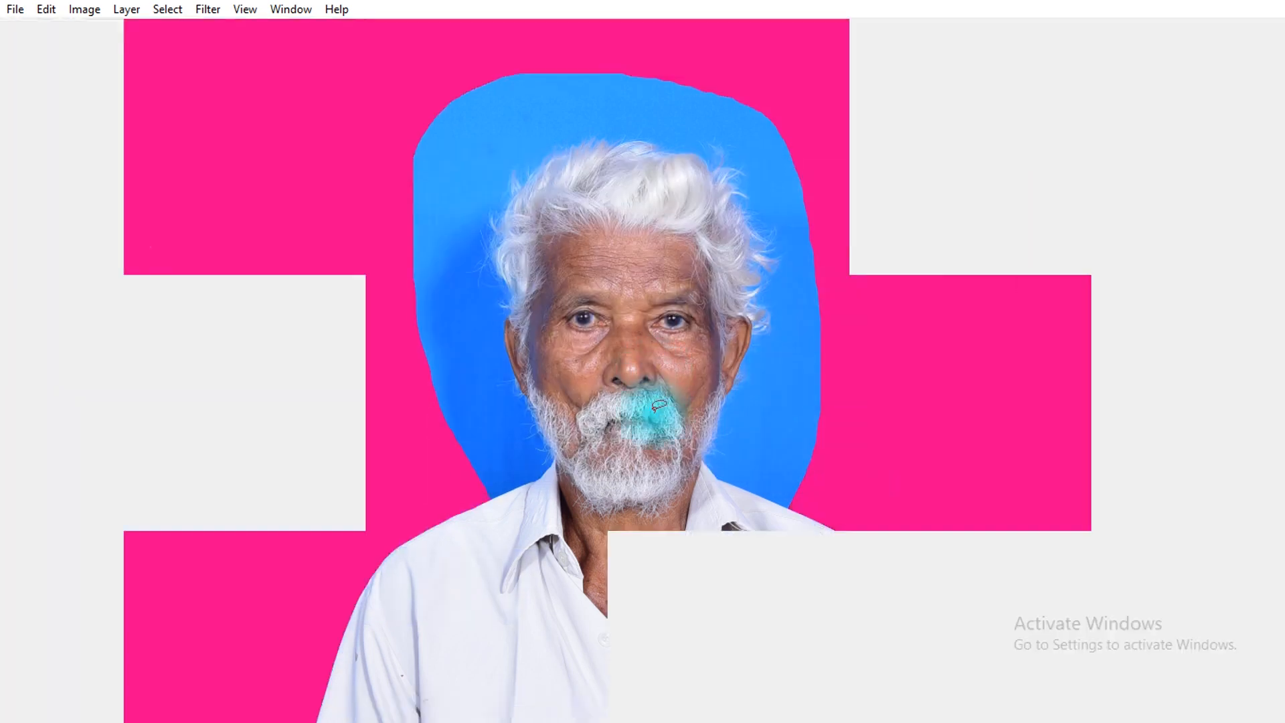
pyautogui.moveTo(808, 218); pyautogui.dragTo(332, 548)
pyautogui.moveTo(427, 495); pyautogui.dragTo(531, 350)
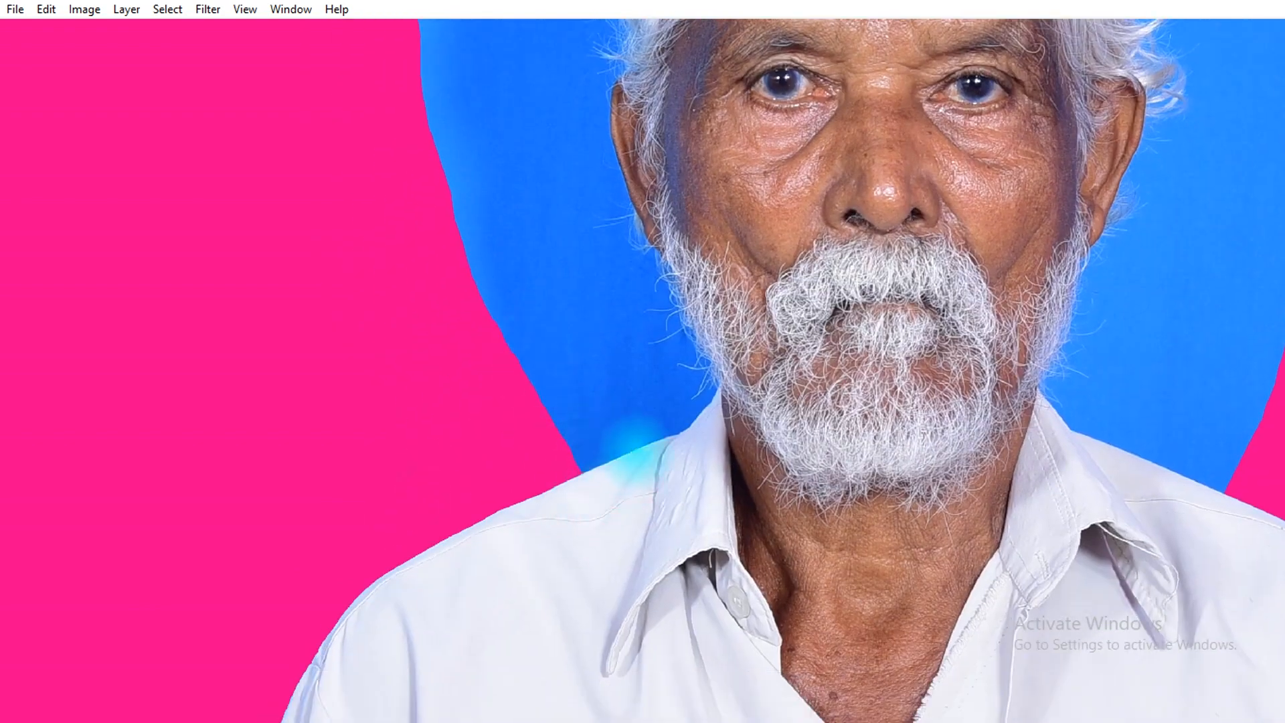
pyautogui.moveTo(875, 275); pyautogui.dragTo(513, 554)
pyautogui.hotkey('ctrl', '0')
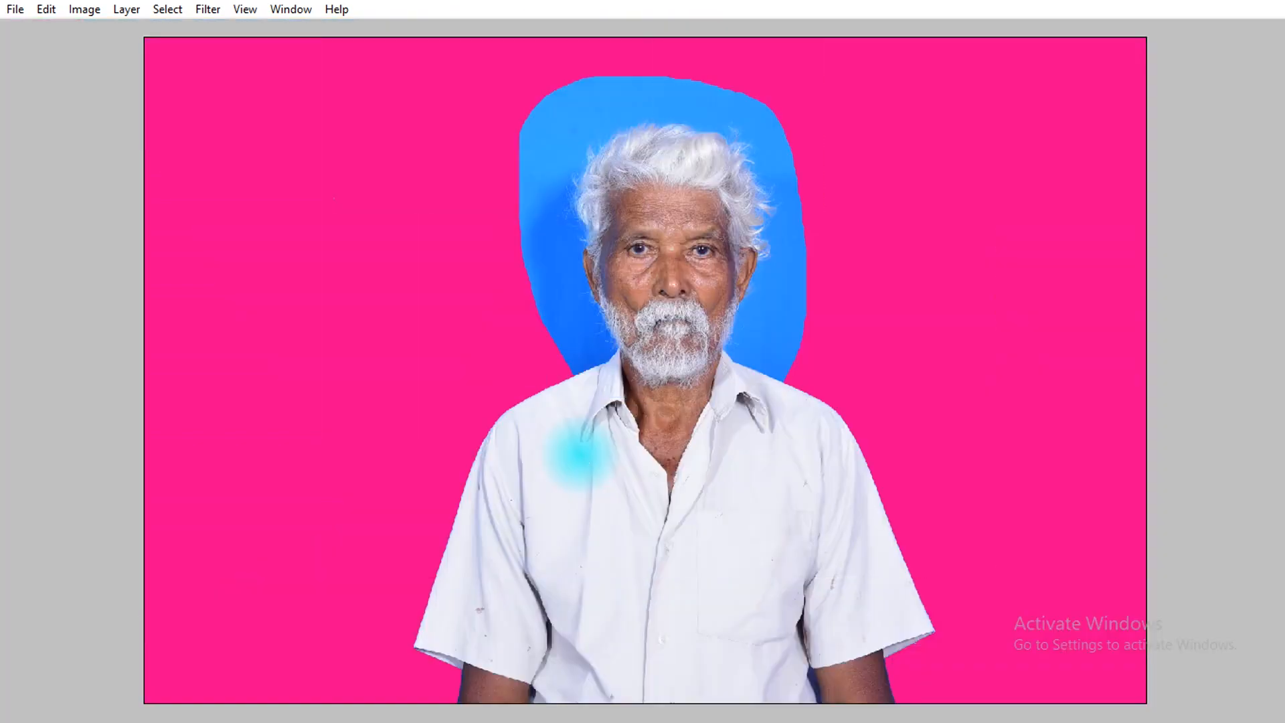
pyautogui.moveTo(886, 107); pyautogui.dragTo(475, 348)
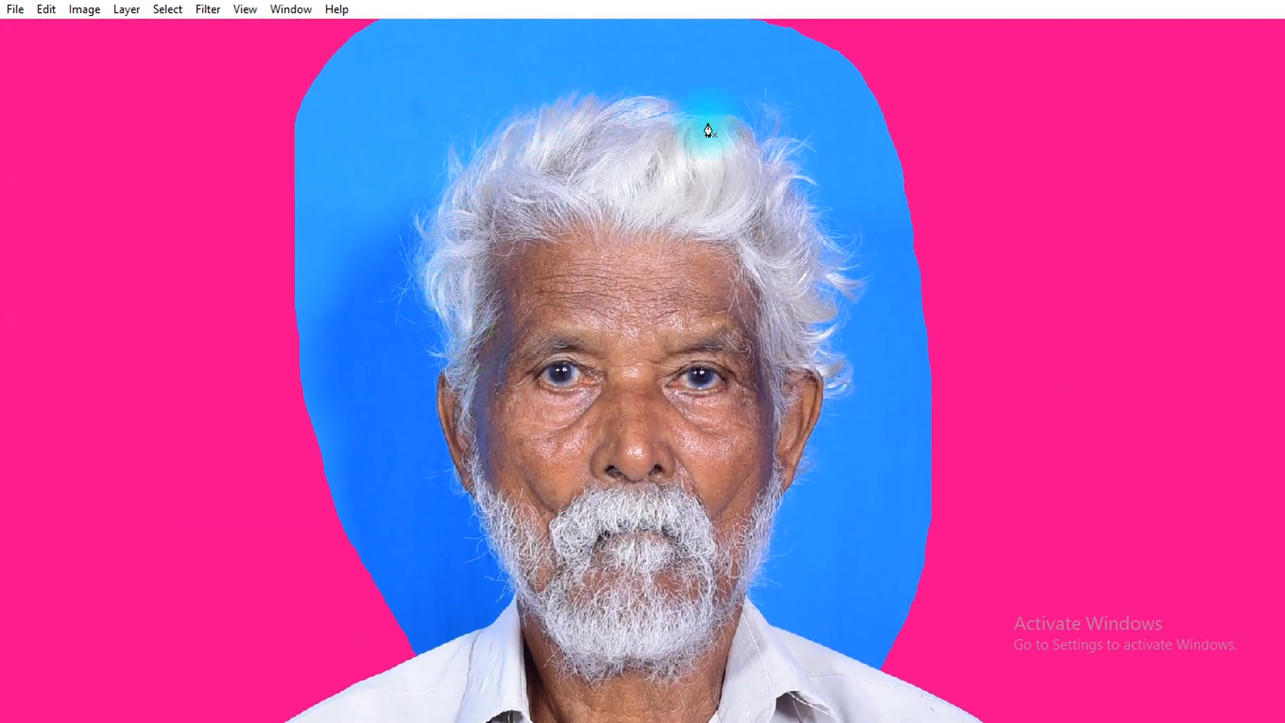
pyautogui.moveTo(577, 483); pyautogui.dragTo(670, 309)
# - Start a Pen path where the blue patch meets the shoulder on the image's left side, and trace the shoulder and collar up to the beard
pyautogui.moveTo(733, 290); pyautogui.dragTo(416, 568)
pyautogui.moveTo(801, 285); pyautogui.dragTo(374, 608)
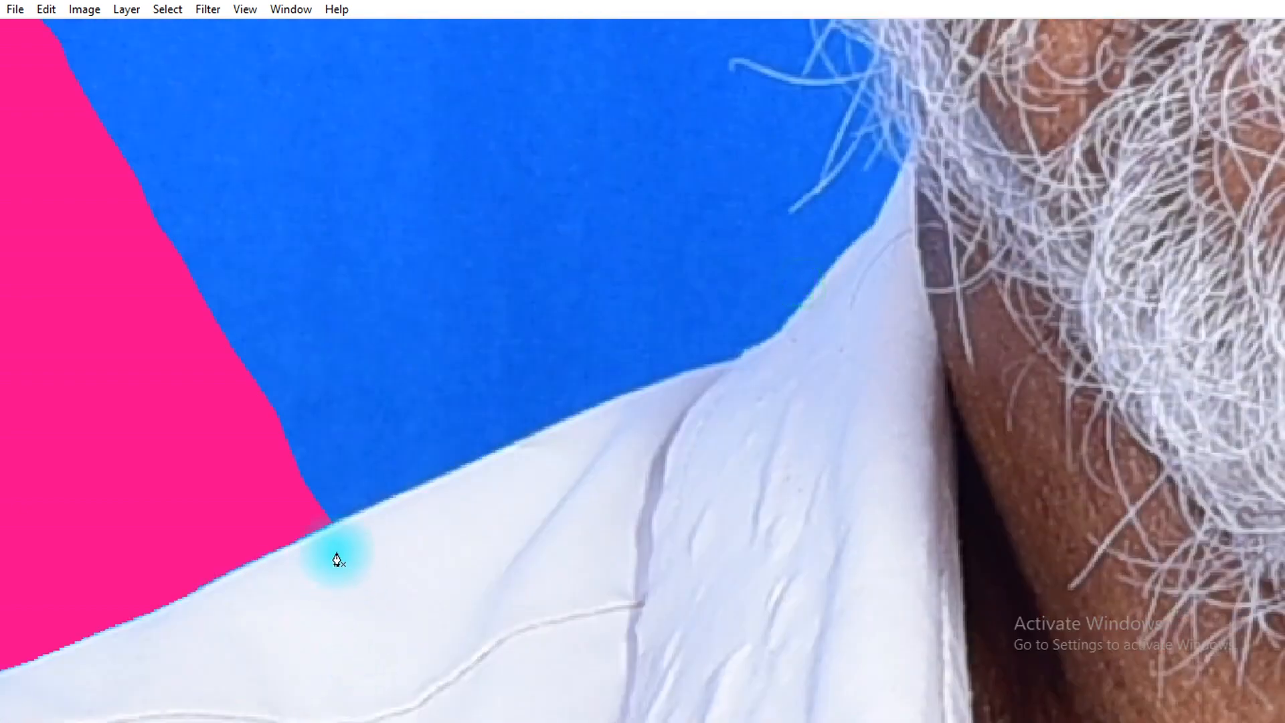
pyautogui.click(334, 520)
pyautogui.click(571, 420)
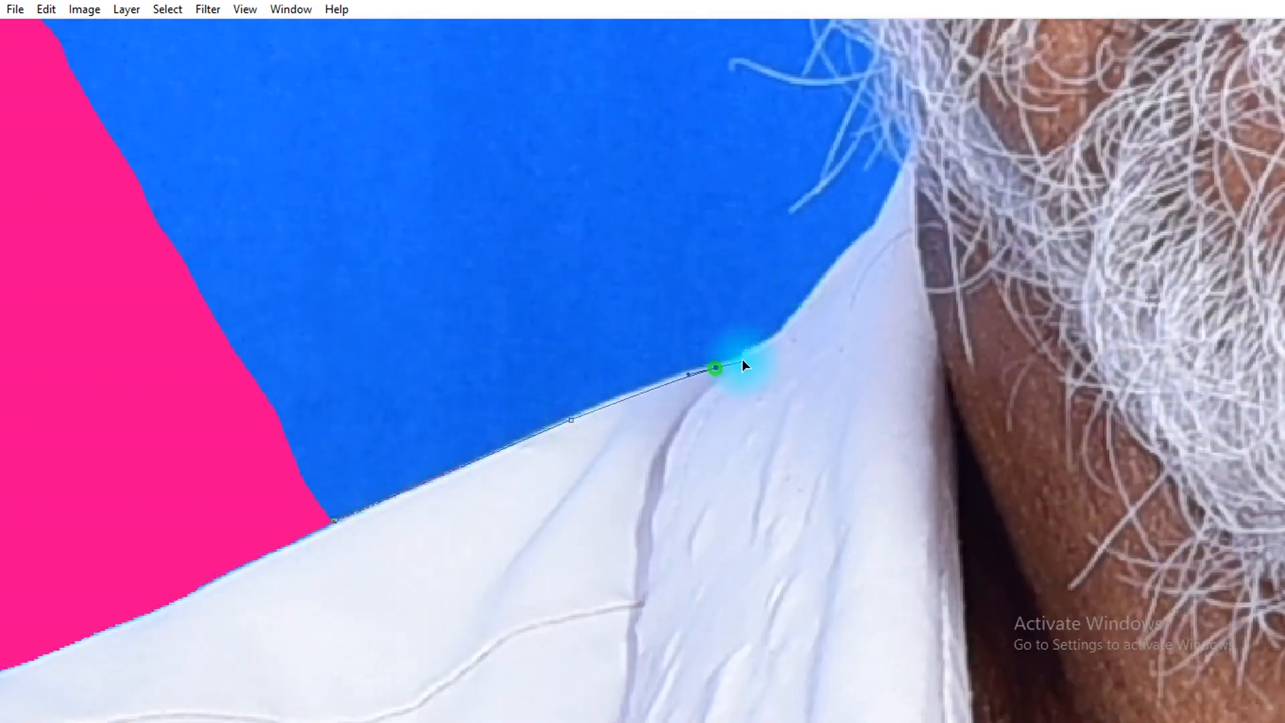
pyautogui.click(774, 342)
pyautogui.moveTo(752, 330); pyautogui.dragTo(717, 428)
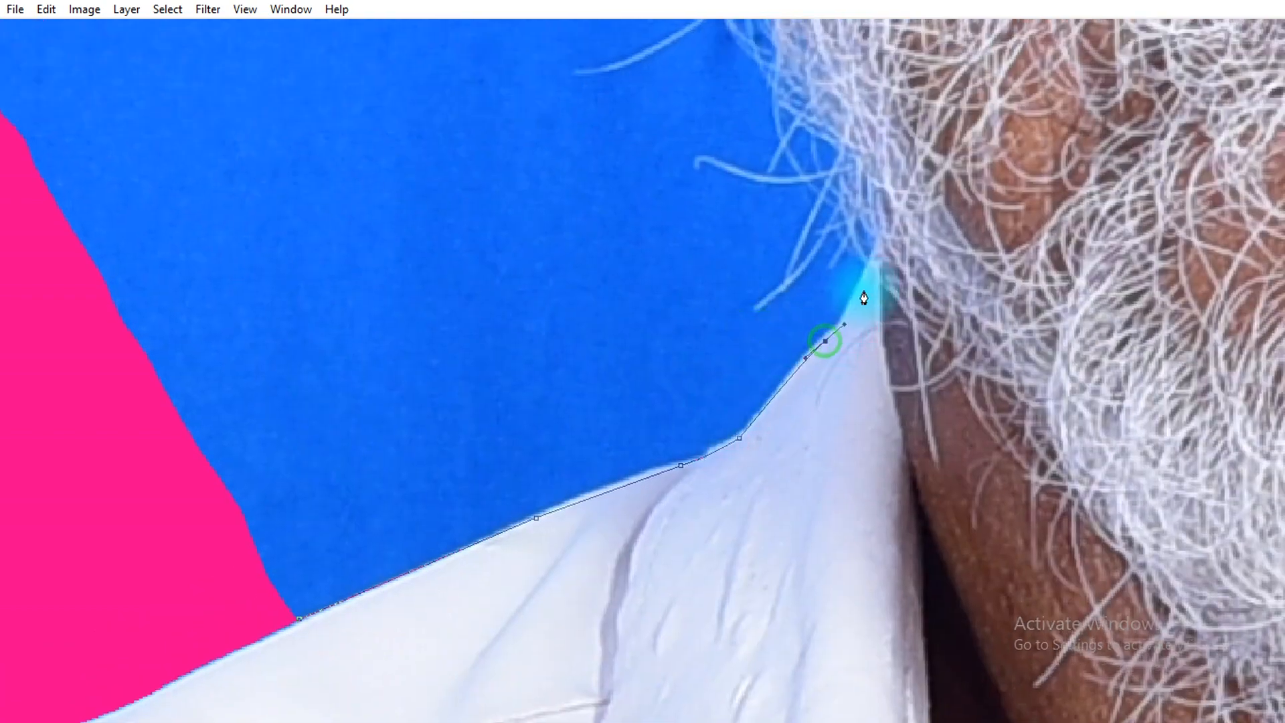
pyautogui.moveTo(882, 234); pyautogui.dragTo(861, 382)
# - Continue the path up the beard's left edge and along the outer contour of the ear, leaving the stray hairs outside
pyautogui.moveTo(783, 267); pyautogui.dragTo(740, 338)
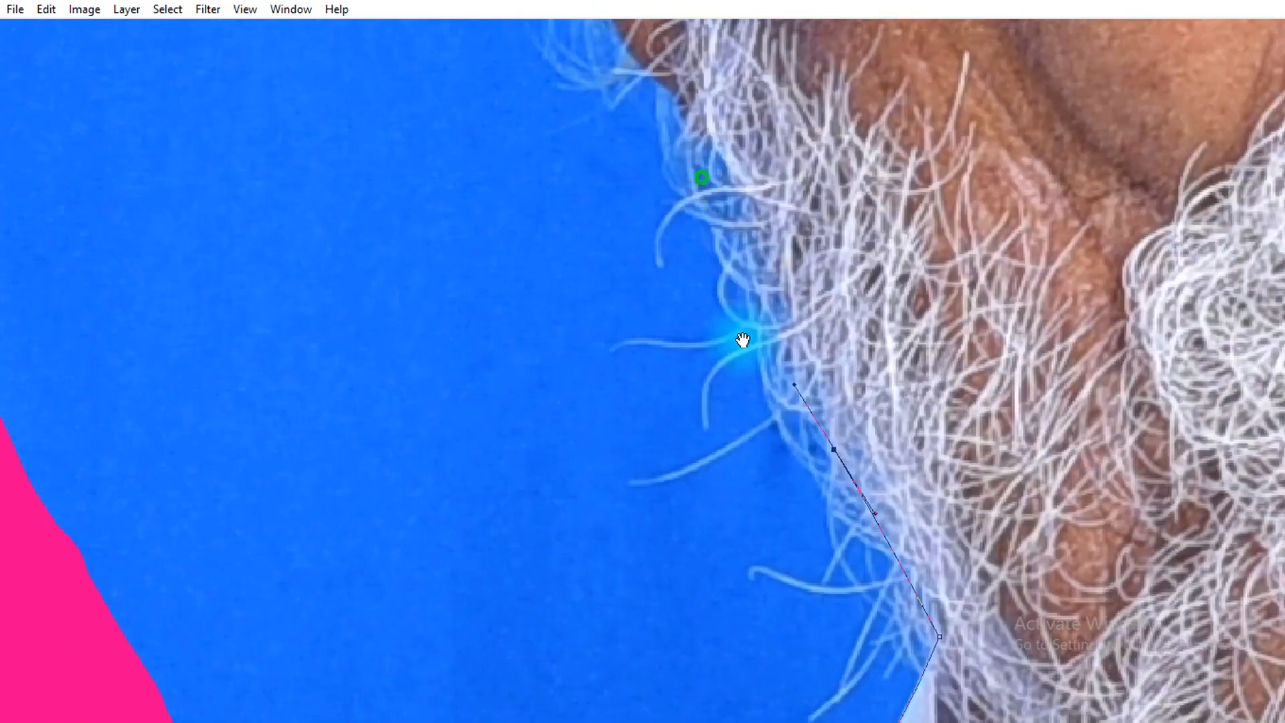
pyautogui.click(723, 197)
pyautogui.moveTo(723, 197); pyautogui.dragTo(751, 295)
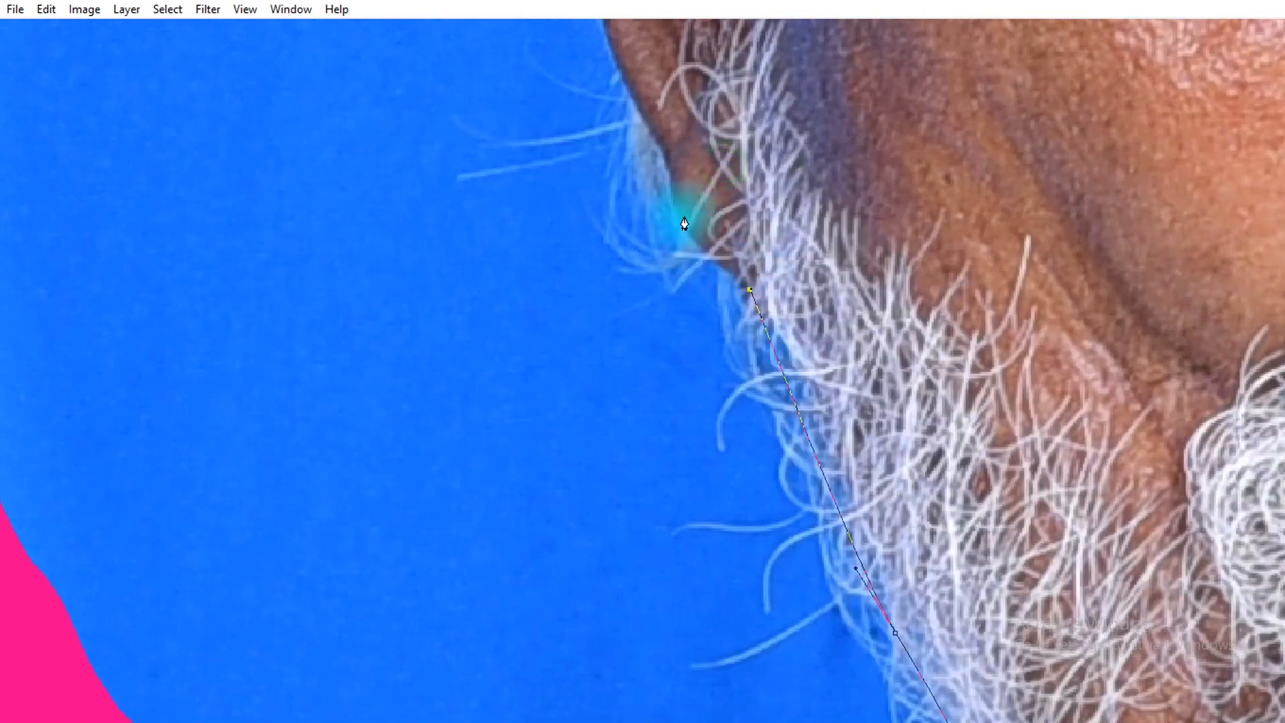
pyautogui.moveTo(660, 140); pyautogui.dragTo(661, 142)
pyautogui.click(646, 113)
pyautogui.moveTo(624, 65); pyautogui.dragTo(686, 238)
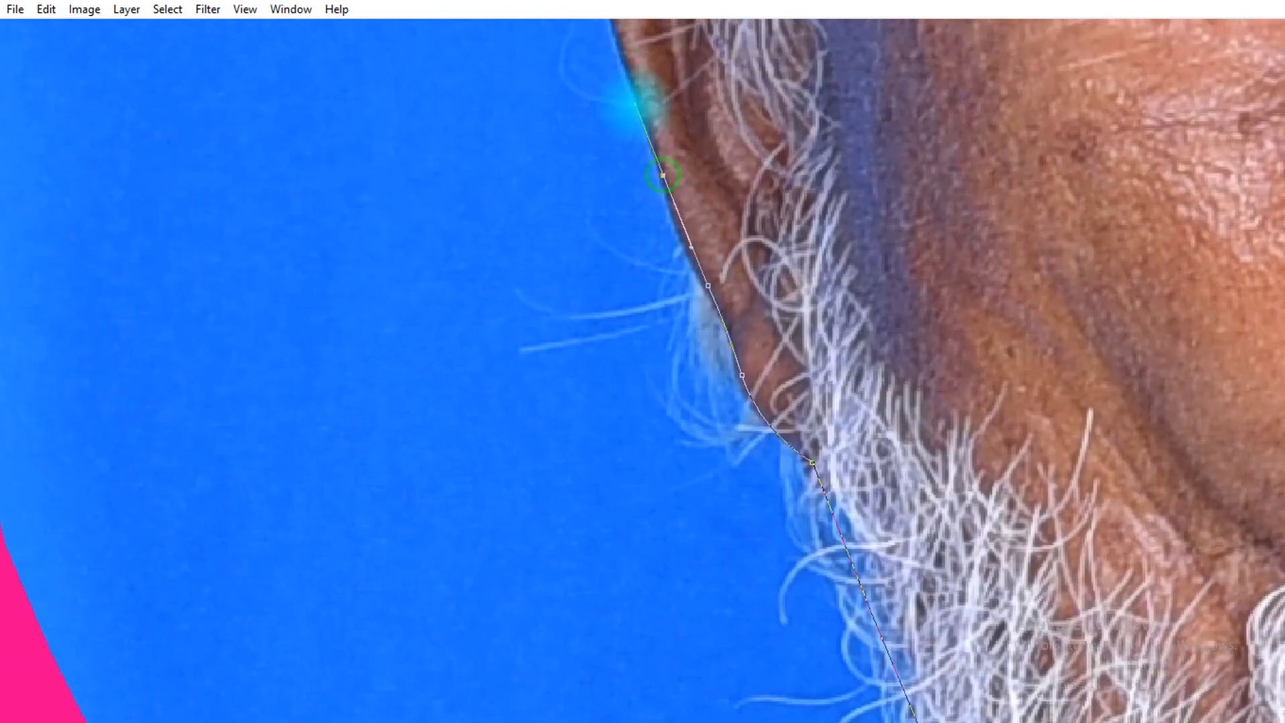
pyautogui.moveTo(611, 21); pyautogui.dragTo(695, 255)
pyautogui.moveTo(680, 195); pyautogui.dragTo(684, 182)
# - Extend the path from the ear up the left side of the hair, just inside the loose strands
pyautogui.moveTo(682, 33); pyautogui.dragTo(690, 281)
pyautogui.click(710, 220)
pyautogui.moveTo(764, 163); pyautogui.dragTo(612, 344)
pyautogui.moveTo(626, 229); pyautogui.dragTo(630, 370)
pyautogui.moveTo(553, 208); pyautogui.dragTo(601, 325)
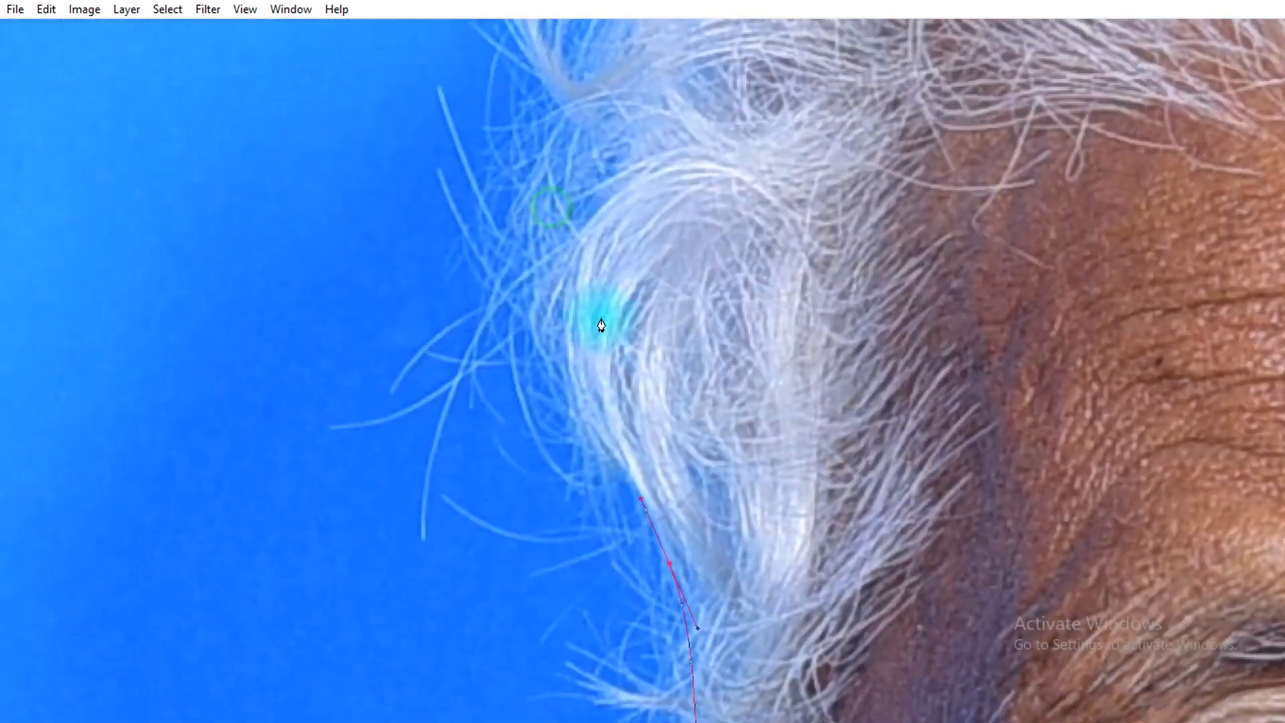
pyautogui.moveTo(636, 163); pyautogui.dragTo(632, 415)
pyautogui.moveTo(660, 258); pyautogui.dragTo(744, 154)
pyautogui.moveTo(828, 94); pyautogui.dragTo(707, 275)
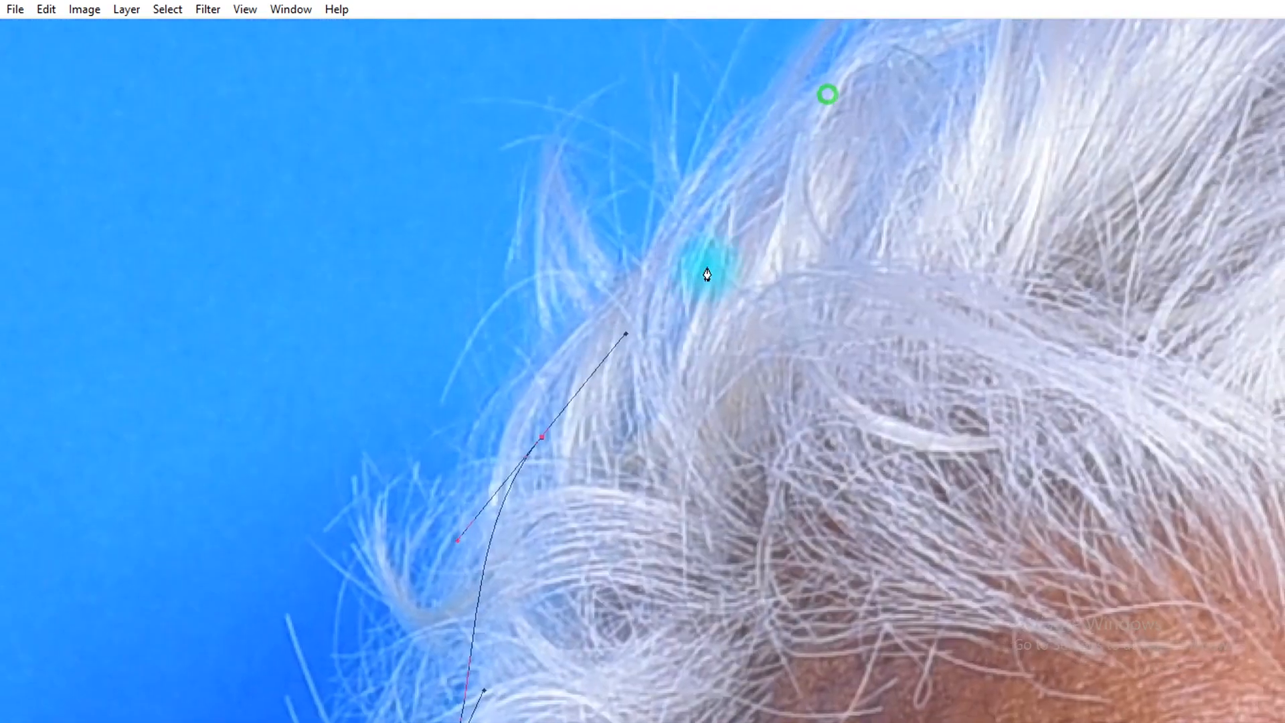
# - Curve the path over the crown of the head, slightly inside the wispy hair edge
pyautogui.moveTo(872, 100); pyautogui.dragTo(879, 95)
pyautogui.moveTo(980, 59); pyautogui.dragTo(739, 274)
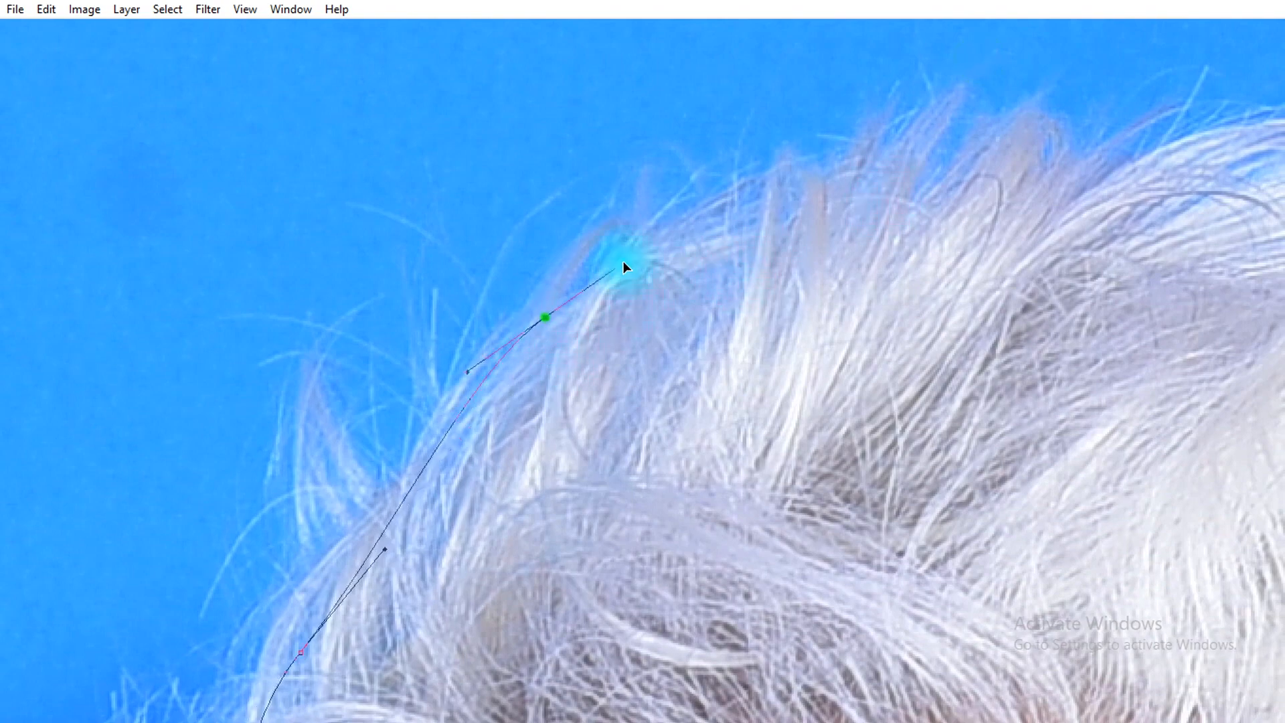
pyautogui.moveTo(869, 219); pyautogui.dragTo(615, 288)
pyautogui.moveTo(754, 241); pyautogui.dragTo(918, 236)
pyautogui.moveTo(1072, 249); pyautogui.dragTo(614, 202)
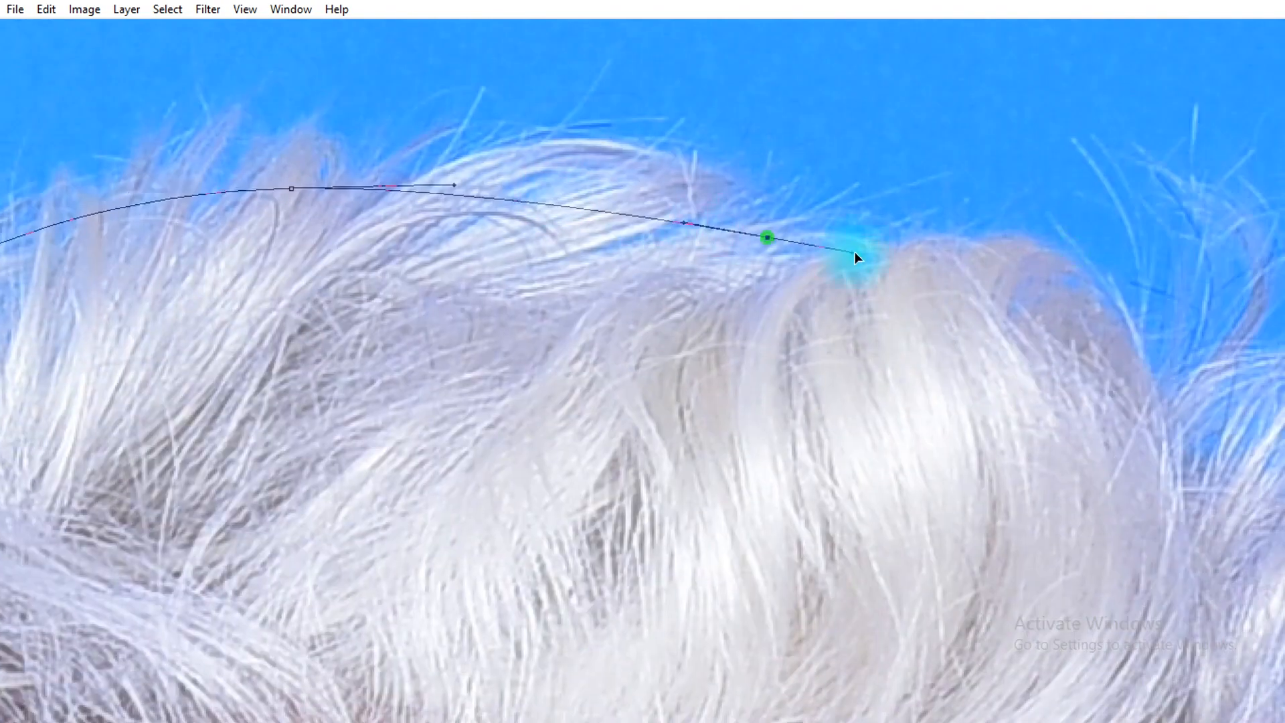
pyautogui.moveTo(855, 251); pyautogui.dragTo(894, 265)
pyautogui.moveTo(1151, 356); pyautogui.dragTo(812, 260)
# - Bring the path down the right side of the hair to the top of the ear, cutting off the flyaway strands
pyautogui.moveTo(893, 381); pyautogui.dragTo(917, 399)
pyautogui.moveTo(1008, 551); pyautogui.dragTo(883, 375)
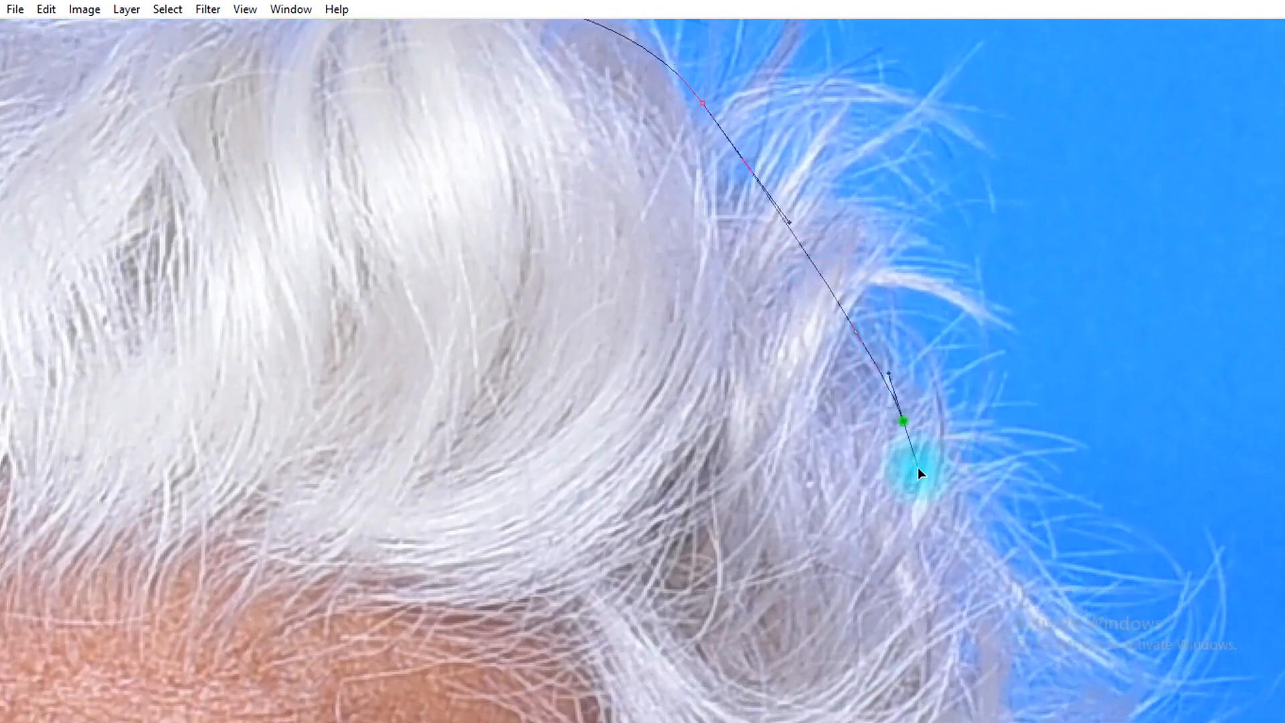
pyautogui.moveTo(917, 467); pyautogui.dragTo(946, 549)
pyautogui.moveTo(969, 607); pyautogui.dragTo(903, 390)
pyautogui.moveTo(911, 455); pyautogui.dragTo(917, 566)
pyautogui.moveTo(937, 603); pyautogui.dragTo(867, 394)
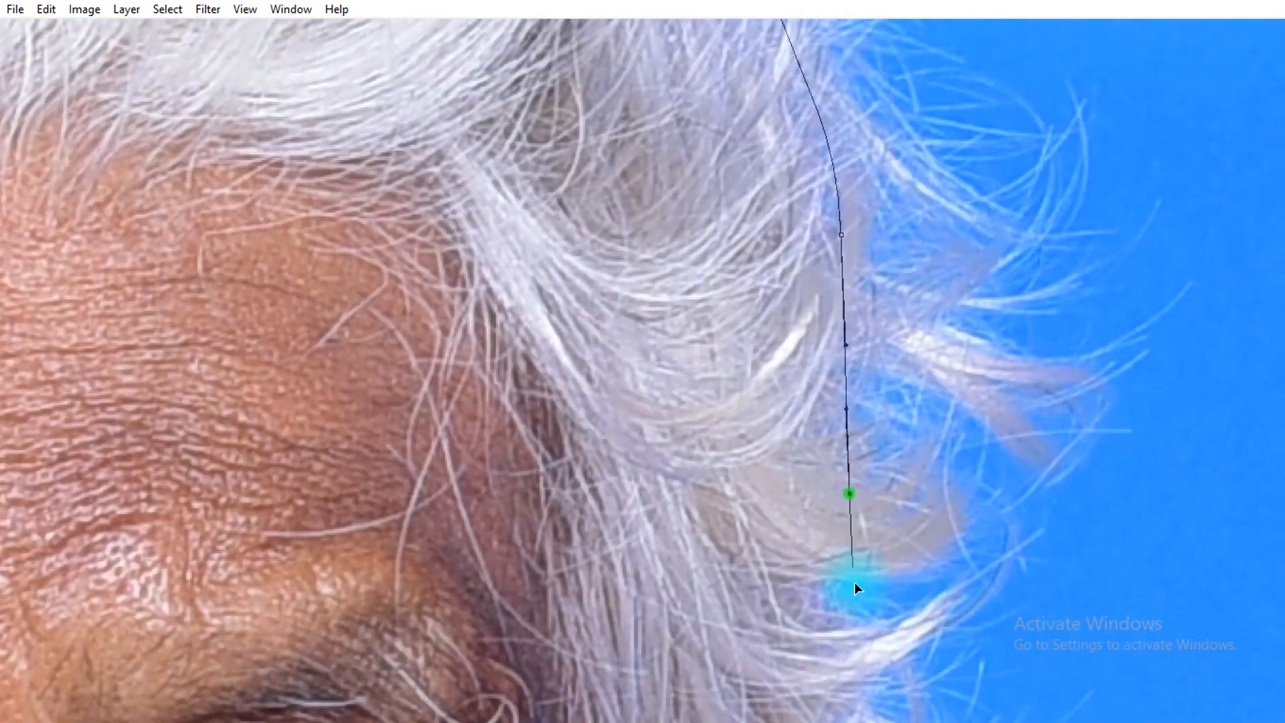
pyautogui.moveTo(854, 582); pyautogui.dragTo(855, 604)
pyautogui.moveTo(848, 626); pyautogui.dragTo(804, 338)
pyautogui.moveTo(821, 530); pyautogui.dragTo(837, 558)
# - Trace the outer edge of the right-hand ear past the earlobe to the start of the beard
pyautogui.moveTo(850, 641); pyautogui.dragTo(796, 421)
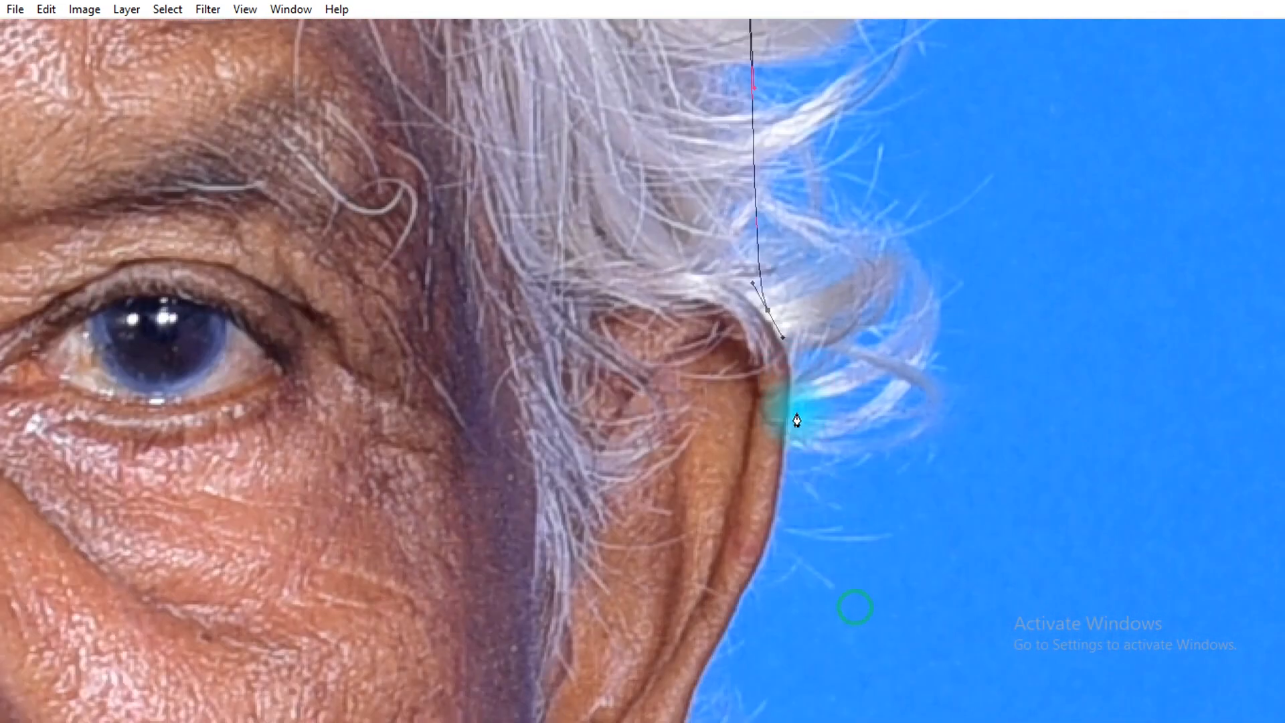
pyautogui.moveTo(760, 559); pyautogui.dragTo(757, 423)
pyautogui.moveTo(710, 491); pyautogui.dragTo(732, 334)
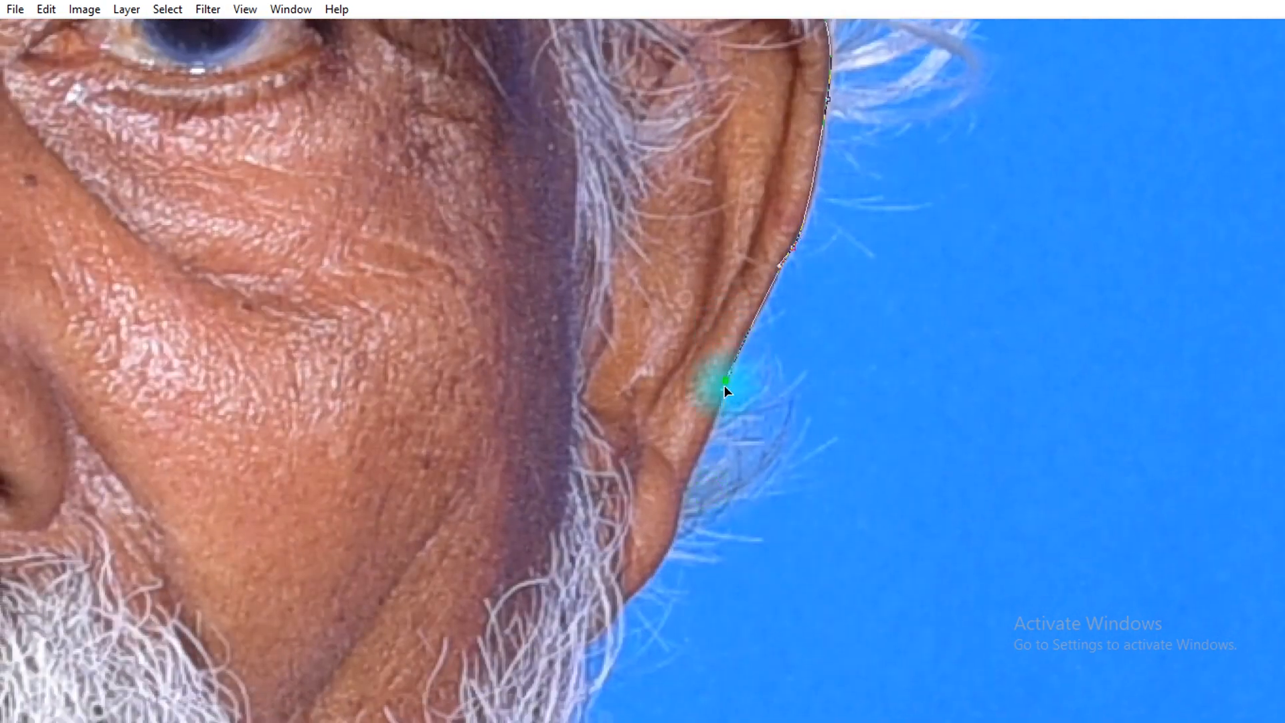
pyautogui.moveTo(696, 496); pyautogui.dragTo(698, 344)
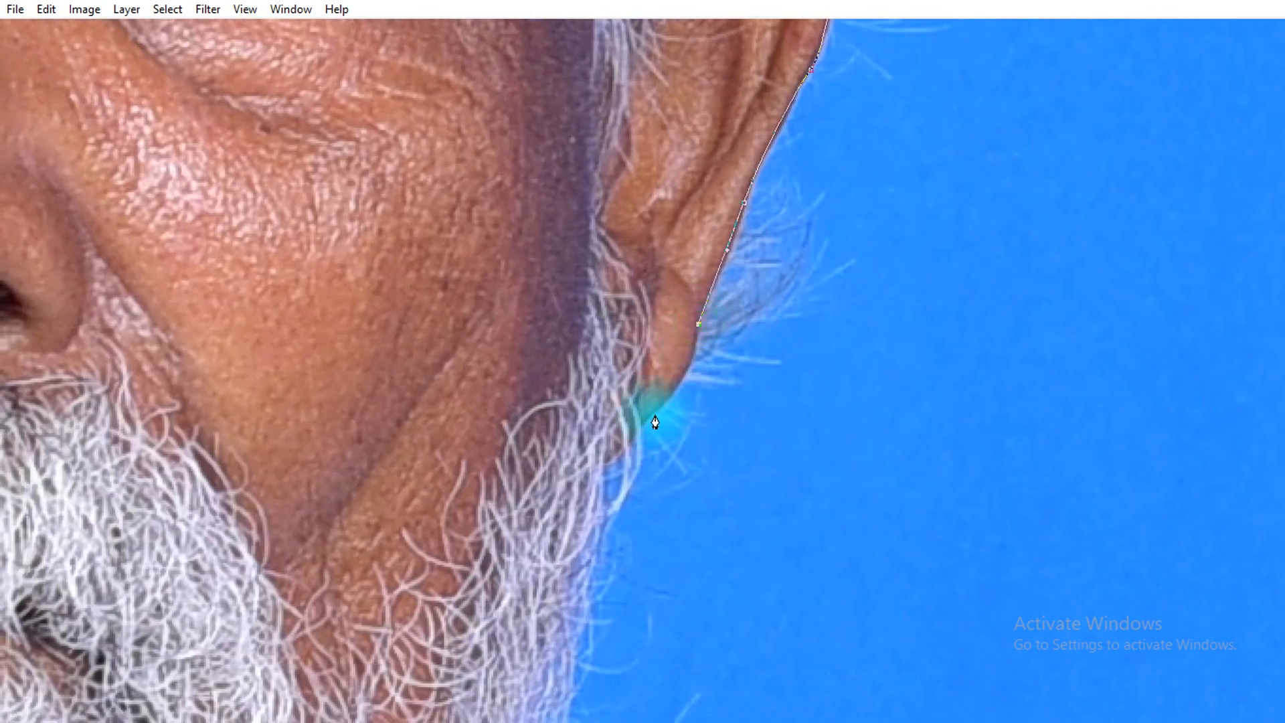
pyautogui.moveTo(584, 557); pyautogui.dragTo(625, 278)
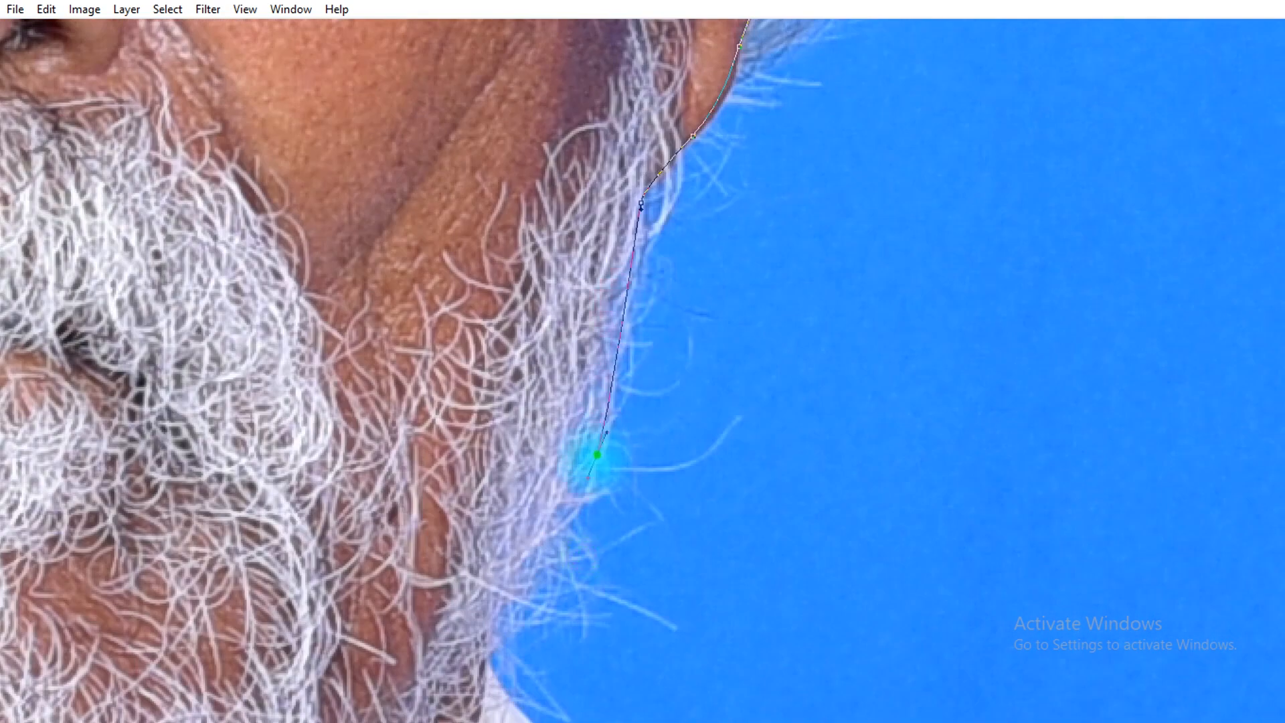
# - Trace the beard's right edge, the collar and the shoulder to the point where the blue patch ends
pyautogui.moveTo(515, 646); pyautogui.dragTo(564, 392)
pyautogui.click(535, 400)
pyautogui.click(629, 530)
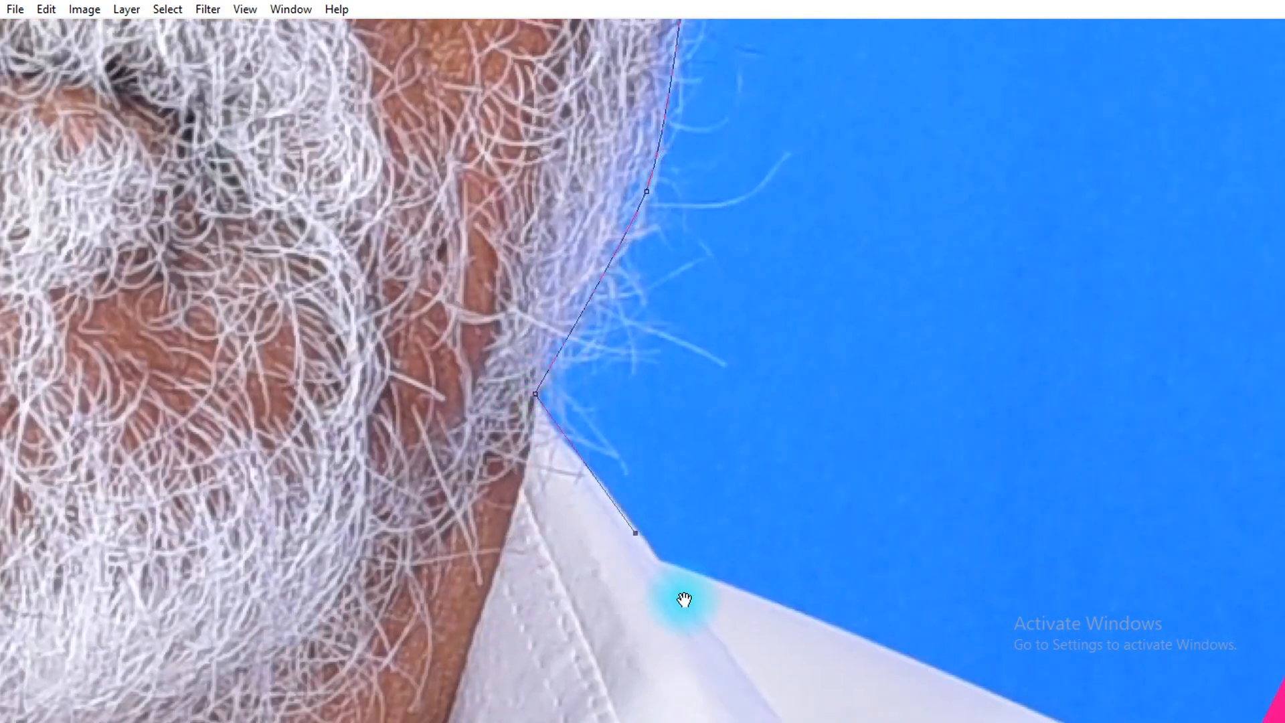
pyautogui.moveTo(682, 596); pyautogui.dragTo(613, 435)
pyautogui.moveTo(810, 513); pyautogui.dragTo(553, 312)
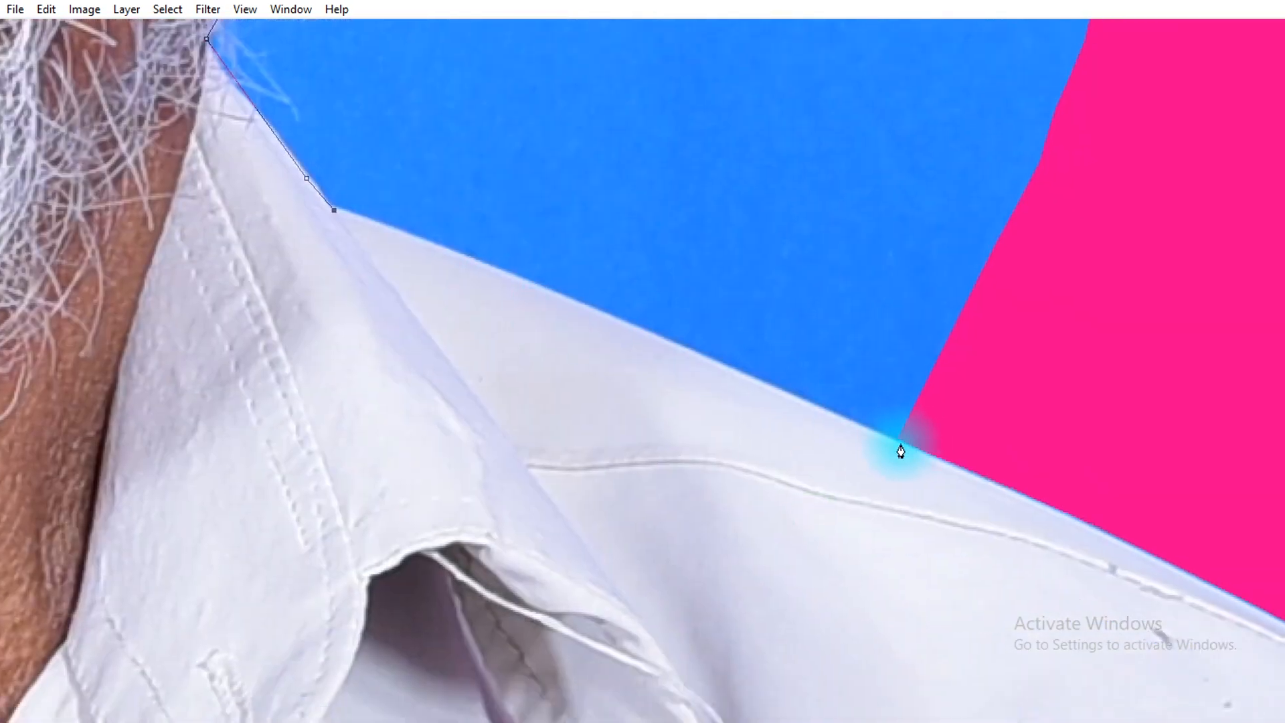
pyautogui.click(901, 441)
# - Carry the path loosely around the outside of the blue patch, through the magenta area, back toward its starting point
pyautogui.click(1019, 442)
pyautogui.hotkey('ctrl', '0')
pyautogui.click(1011, 179)
pyautogui.moveTo(805, 39); pyautogui.dragTo(737, 26)
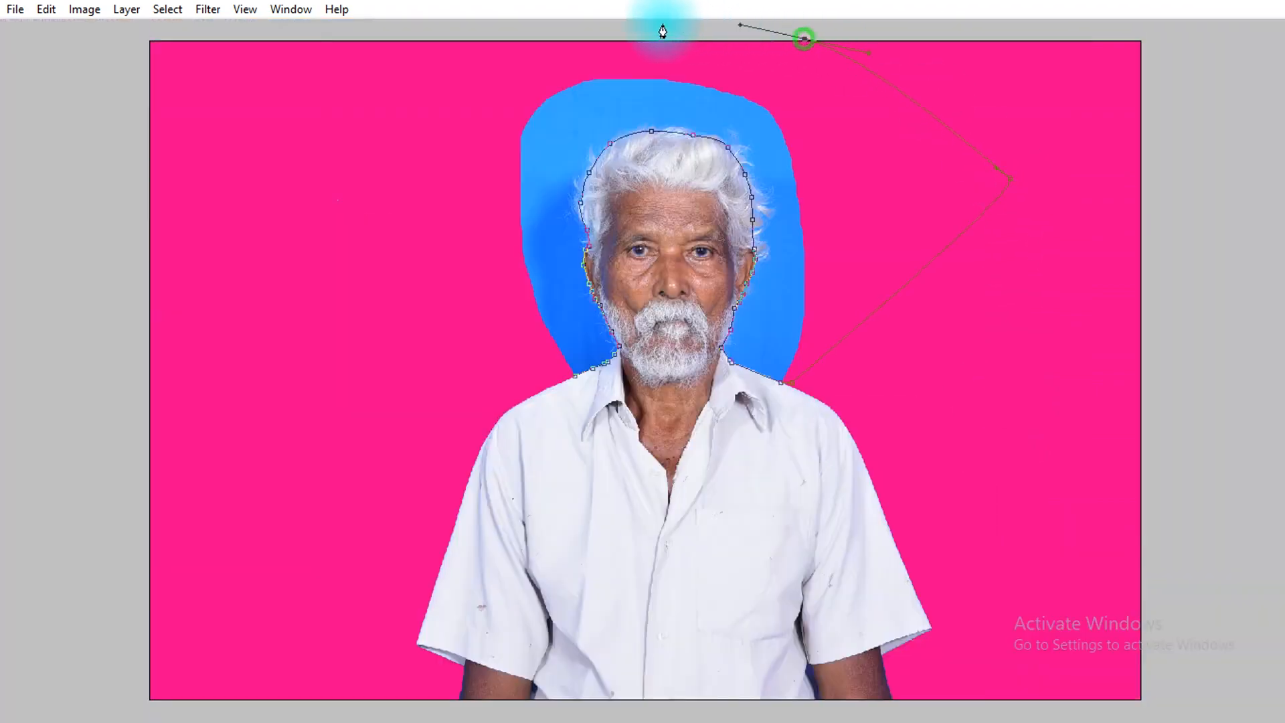
pyautogui.moveTo(461, 74); pyautogui.dragTo(428, 134)
pyautogui.moveTo(415, 203); pyautogui.dragTo(413, 308)
pyautogui.click(421, 362)
pyautogui.click(437, 389)
# - Convert the path to a selection and feather it by 22 pixels
pyautogui.hotkey('ctrl', 'Return')
pyautogui.hotkey('shift', 'F6')
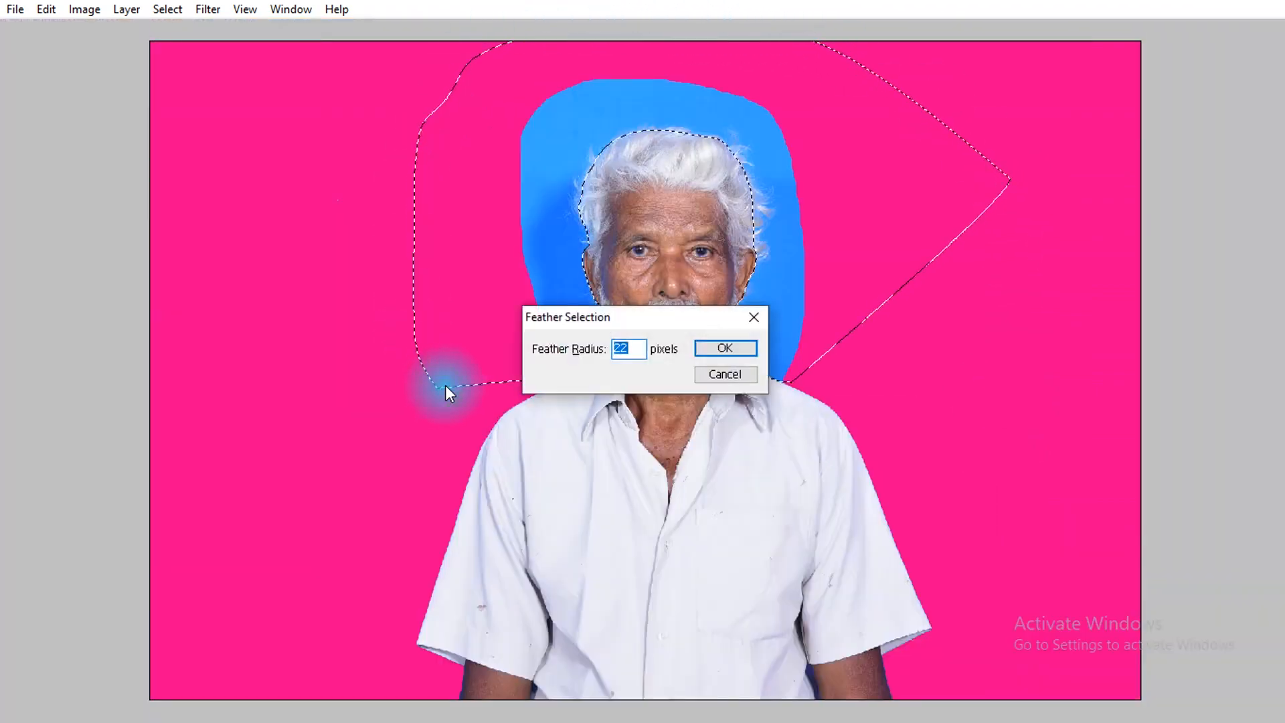
pyautogui.press('Return')
# - Delete the selected blue area around the head from Layer 1, and deselect
pyautogui.hotkey('alt', 'BackSpace')
pyautogui.hotkey('ctrl', 'z')
pyautogui.press('Tab')
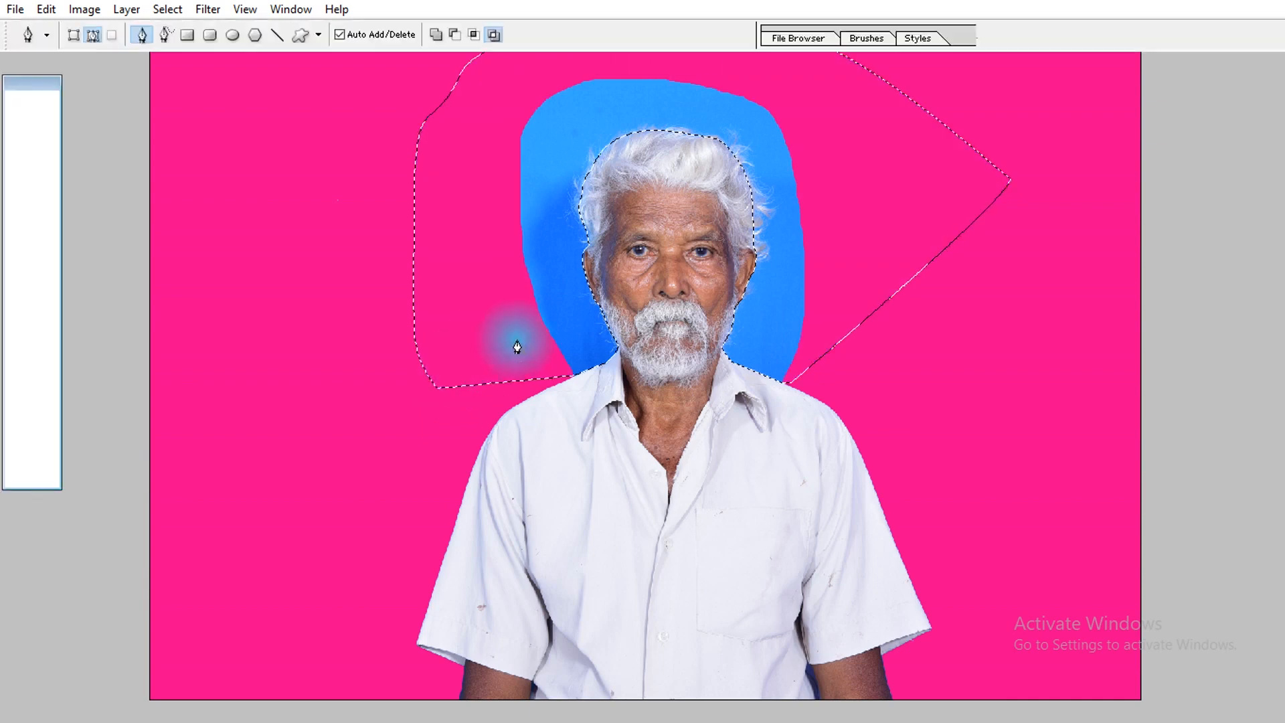
pyautogui.click(1118, 188)
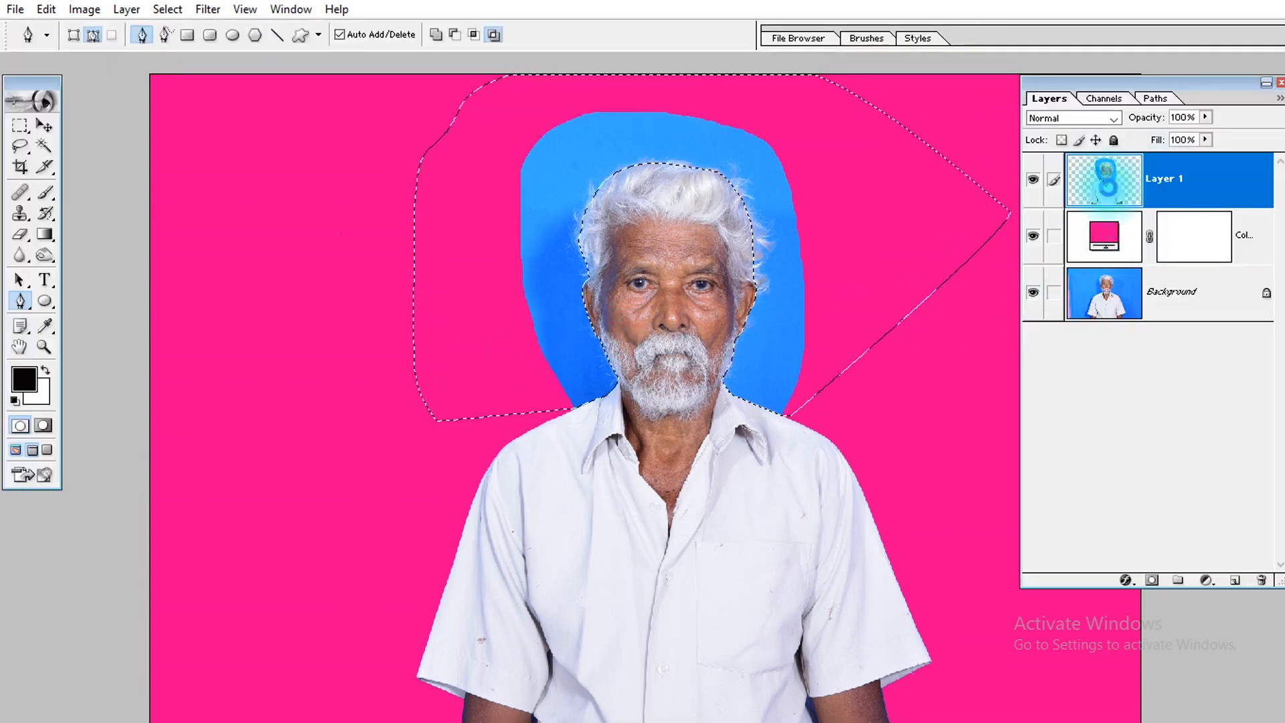
pyautogui.press('Delete')
pyautogui.hotkey('ctrl', 'd')
# - Inspect the cut edges of the hair and beard against the magenta background
pyautogui.press('Tab')
pyautogui.moveTo(806, 106); pyautogui.dragTo(634, 243)
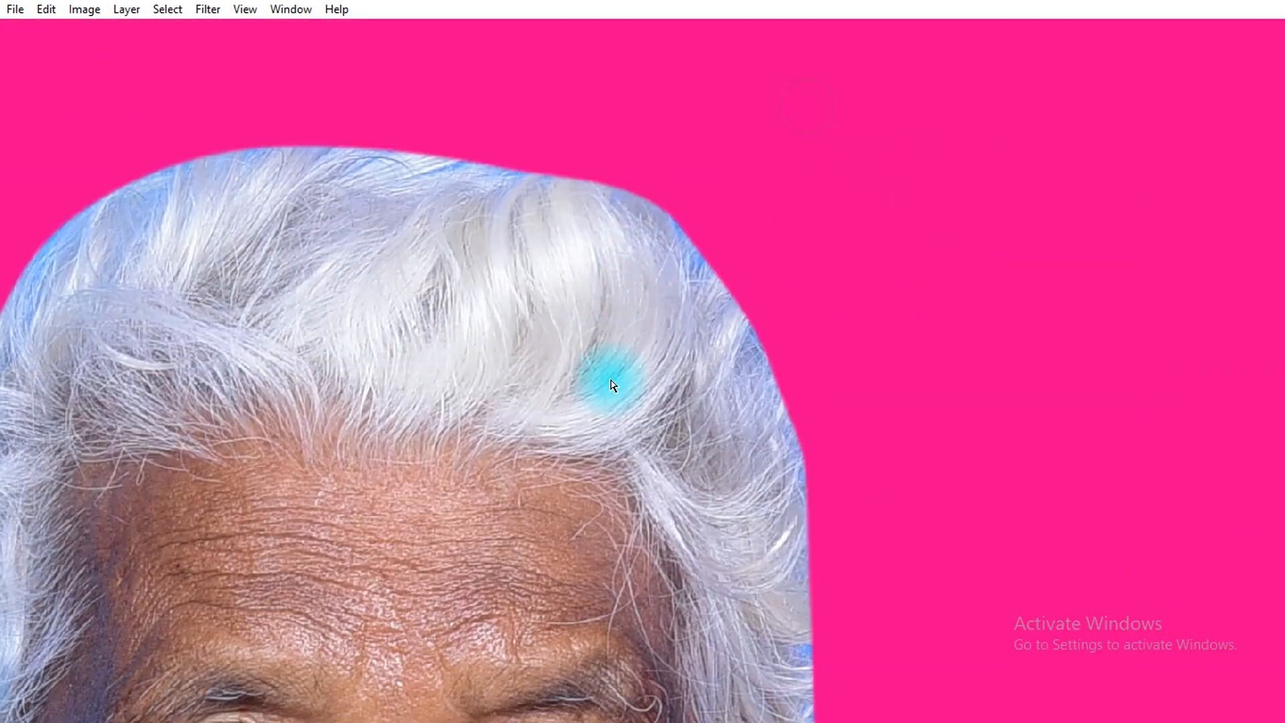
pyautogui.hotkey('ctrl', '0')
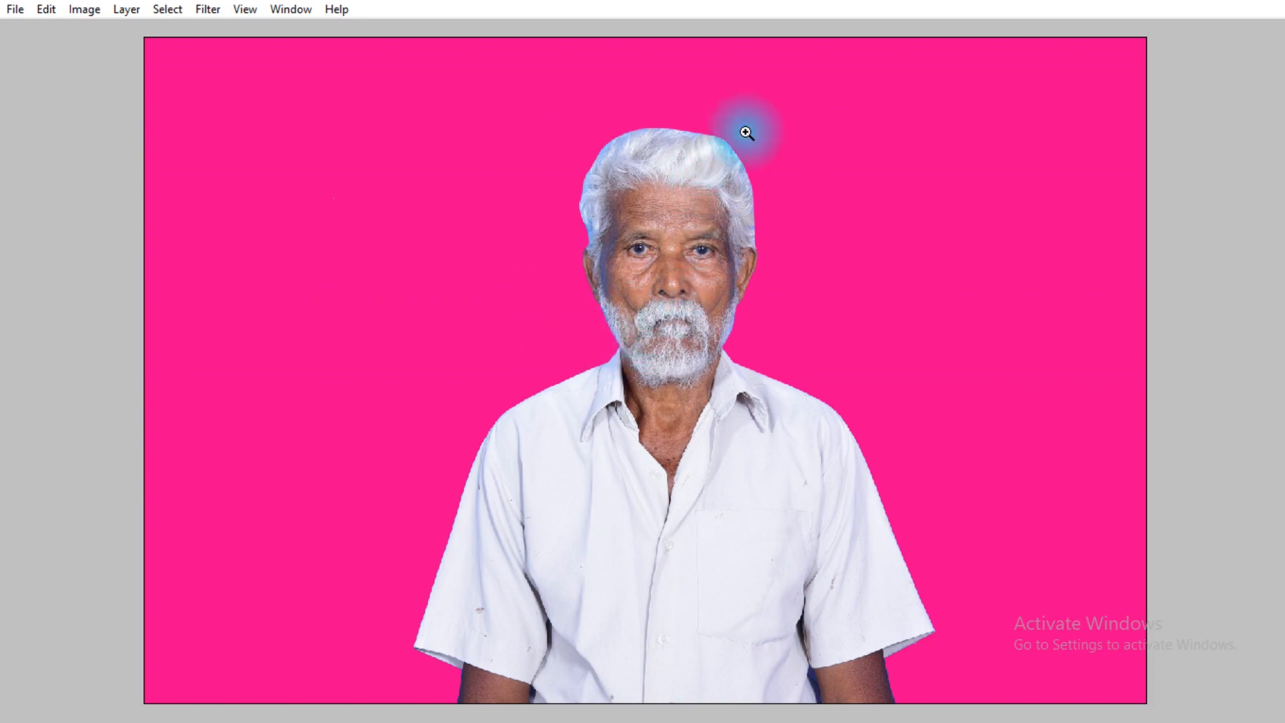
pyautogui.moveTo(746, 129); pyautogui.dragTo(593, 264)
pyautogui.moveTo(316, 441); pyautogui.dragTo(421, 128)
pyautogui.moveTo(451, 253); pyautogui.dragTo(428, 436)
pyautogui.hotkey('ctrl', '0')
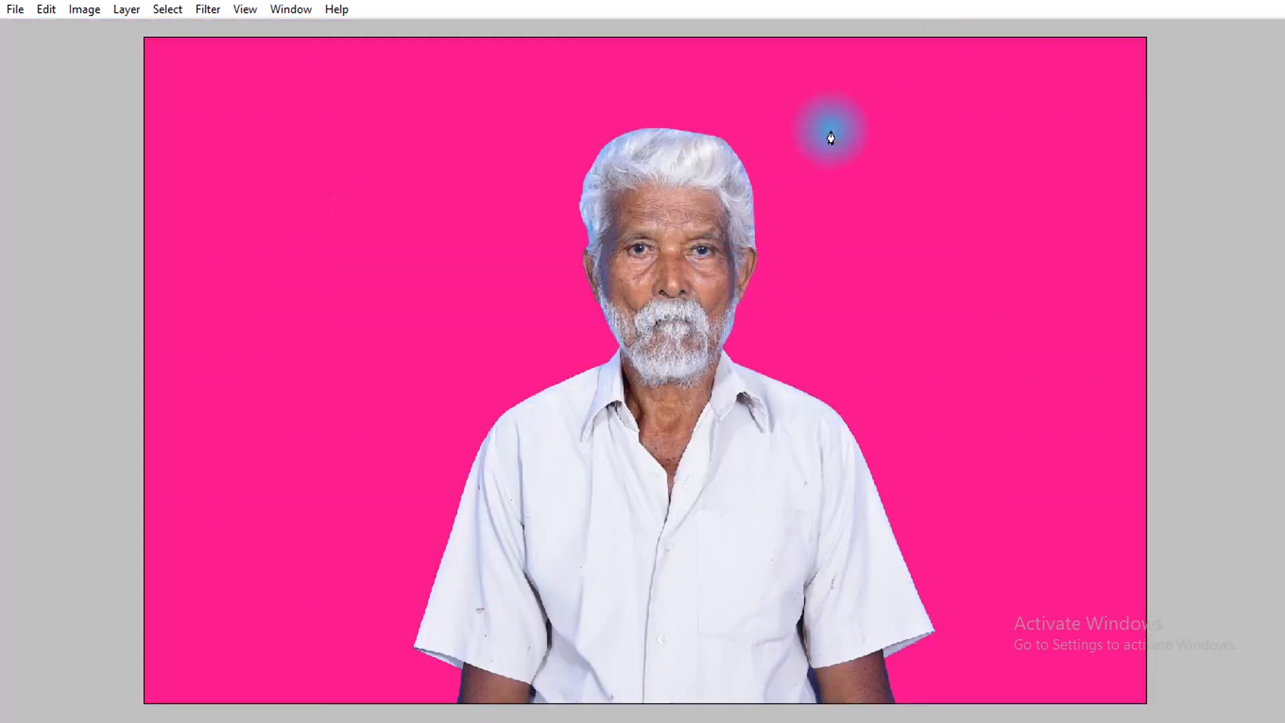
# - Compare the original Background layer alone with the layered magenta result
pyautogui.press('Tab')
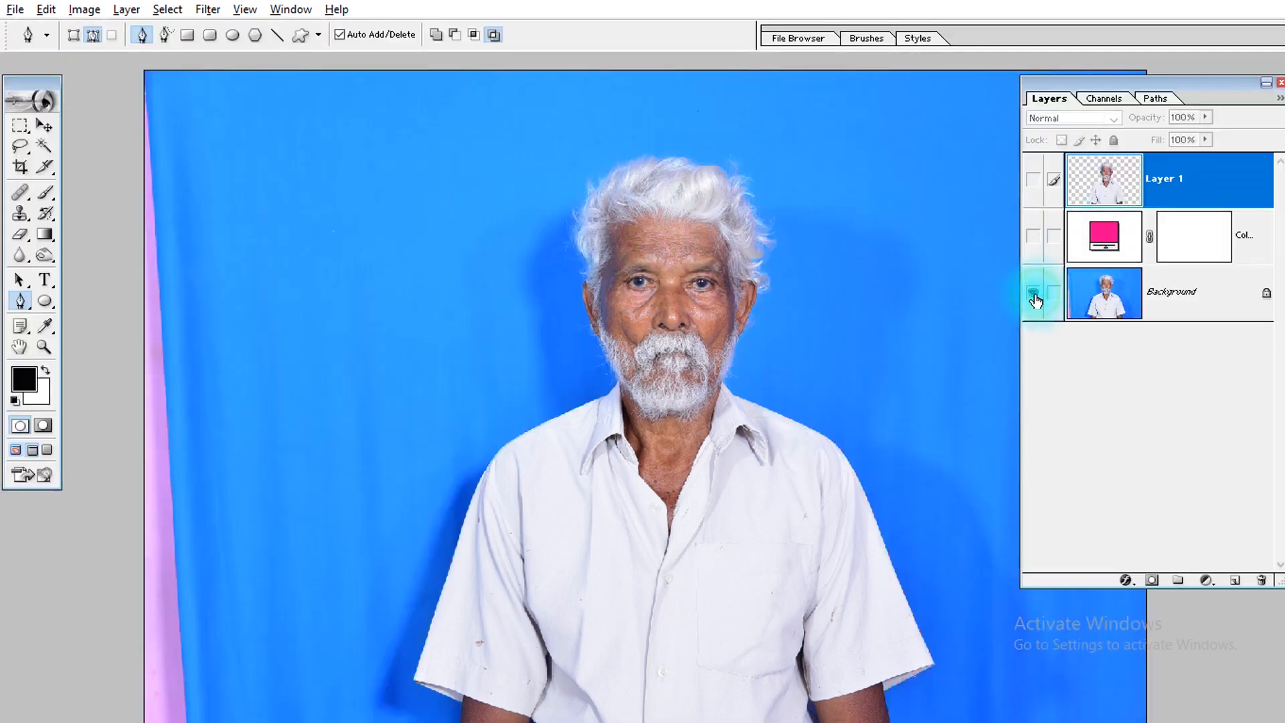
pyautogui.keyDown('alt'); pyautogui.click(1034, 295); pyautogui.keyUp('alt')
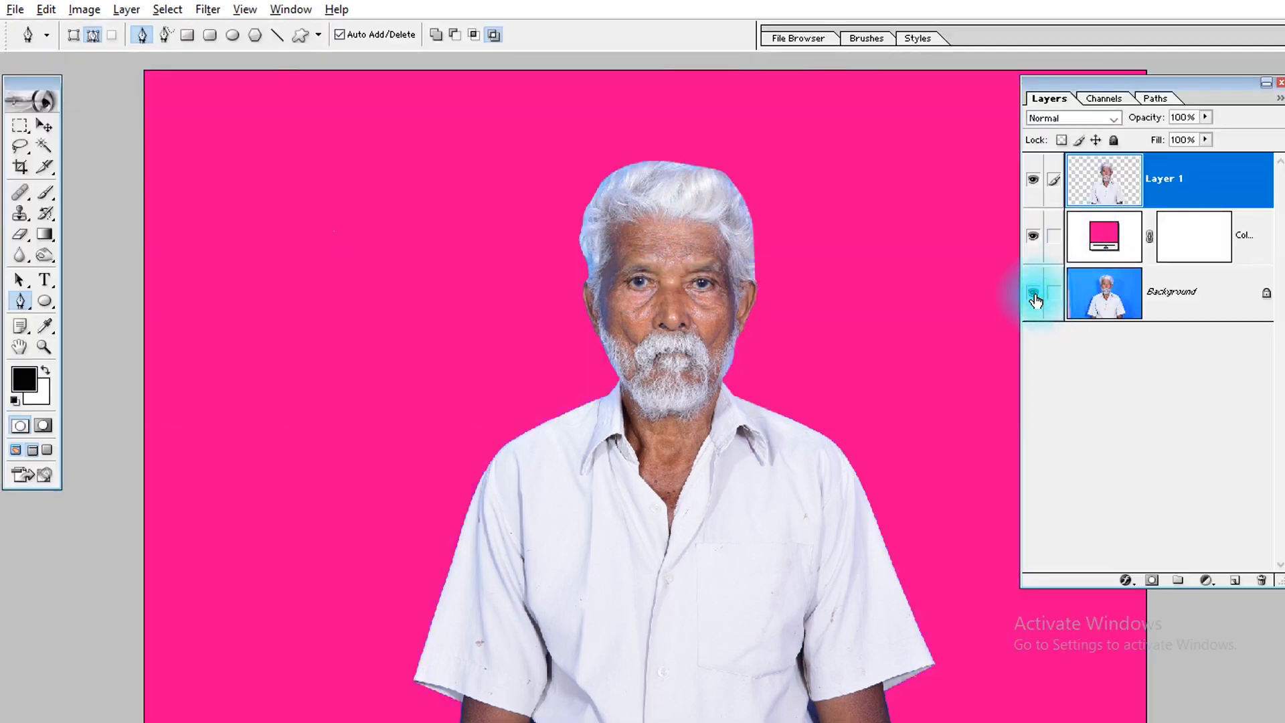
pyautogui.keyDown('alt'); pyautogui.click(1034, 295); pyautogui.keyUp('alt')
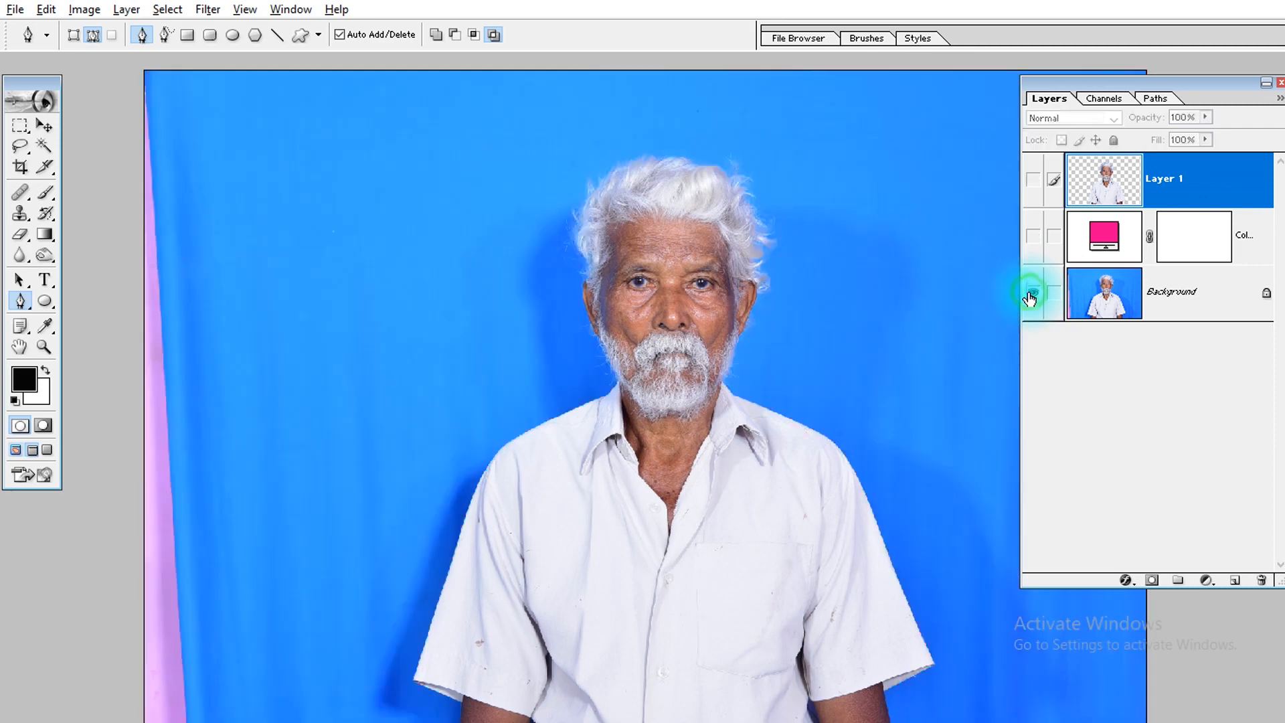
pyautogui.keyDown('alt'); pyautogui.click(1031, 294); pyautogui.keyUp('alt')
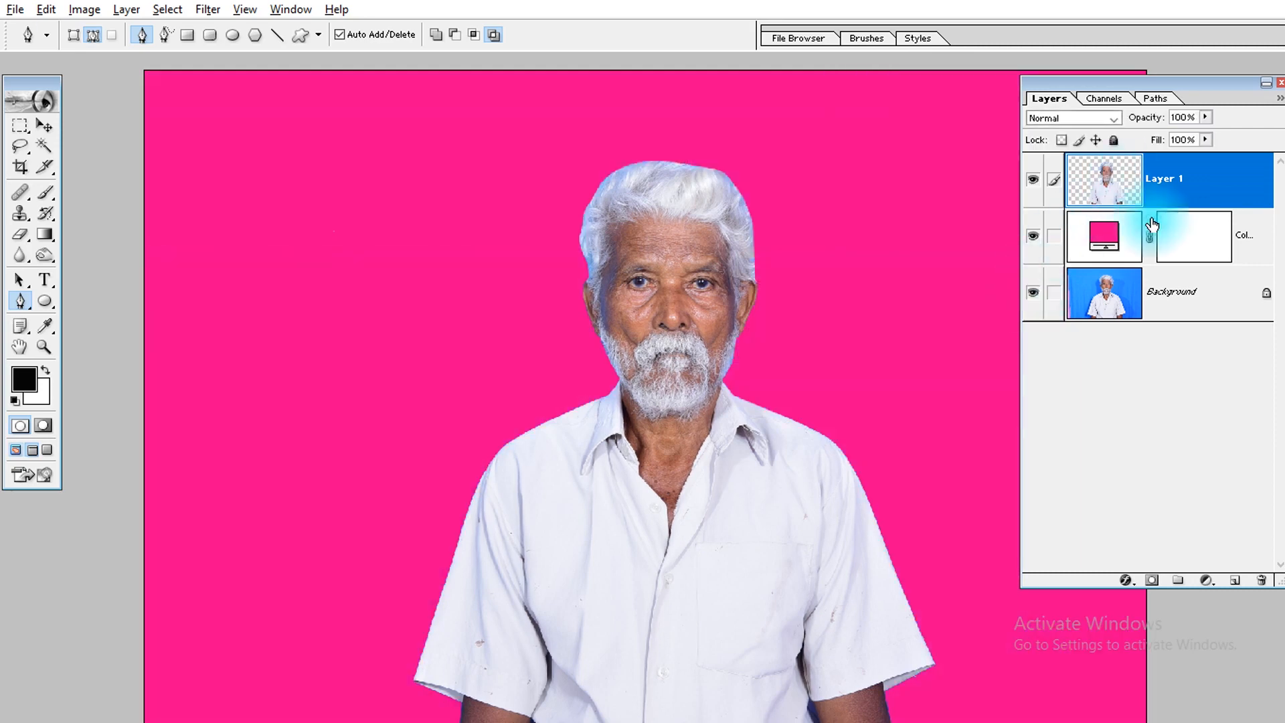
# - Hide Layer 1 and the magenta color fill layer, leaving only the Background layer shown
pyautogui.click(1033, 181)
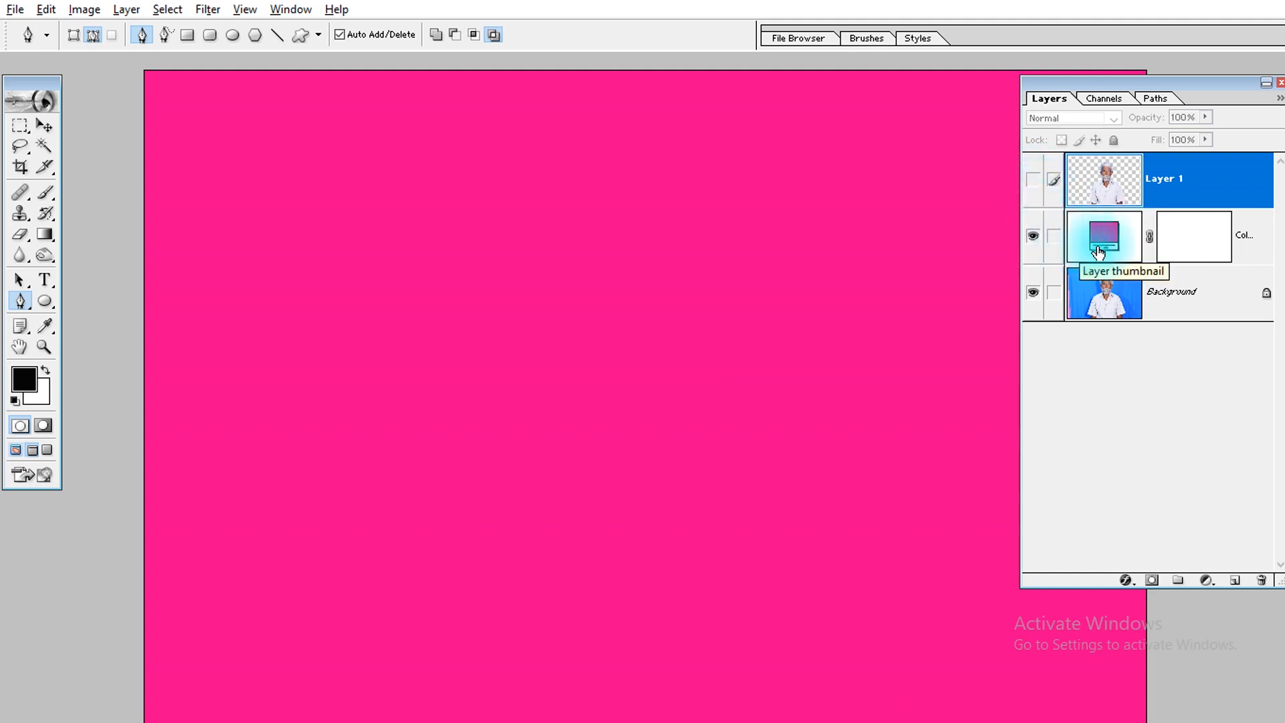
pyautogui.click(1031, 238)
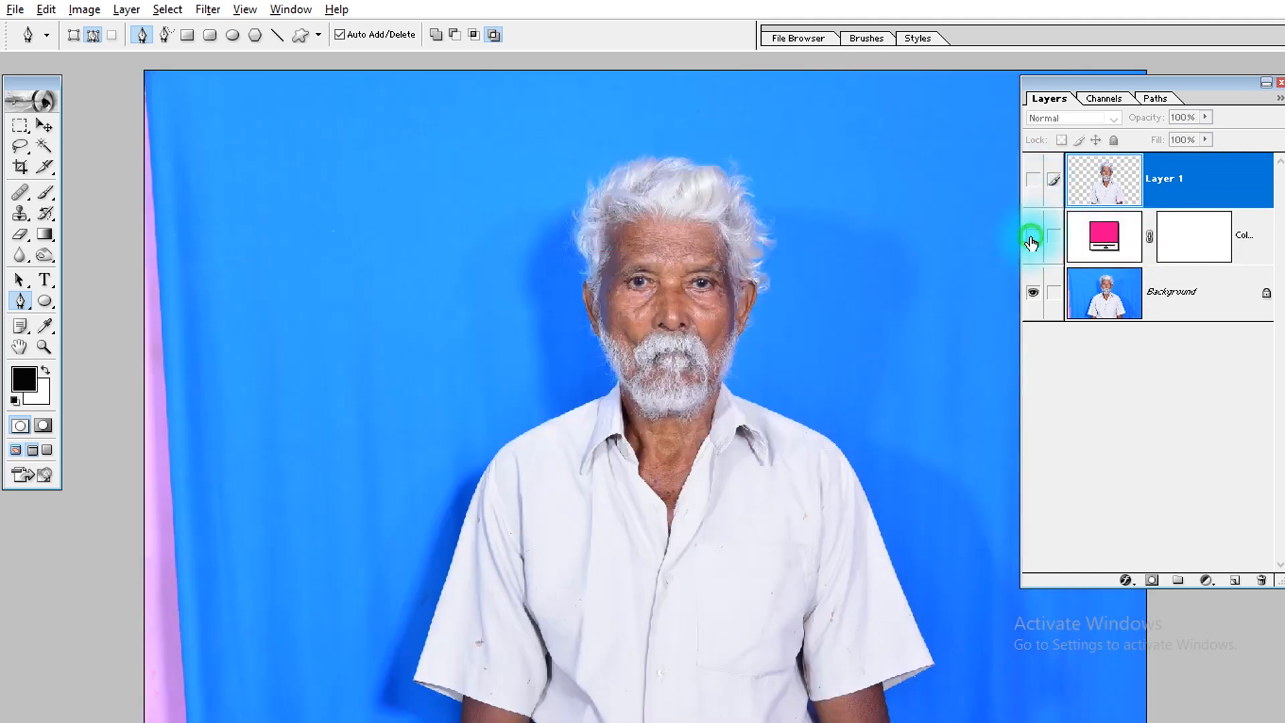
# - Draw a rectangular marquee selection around the hair and upper face, and make the Background layer active
pyautogui.click(21, 125)
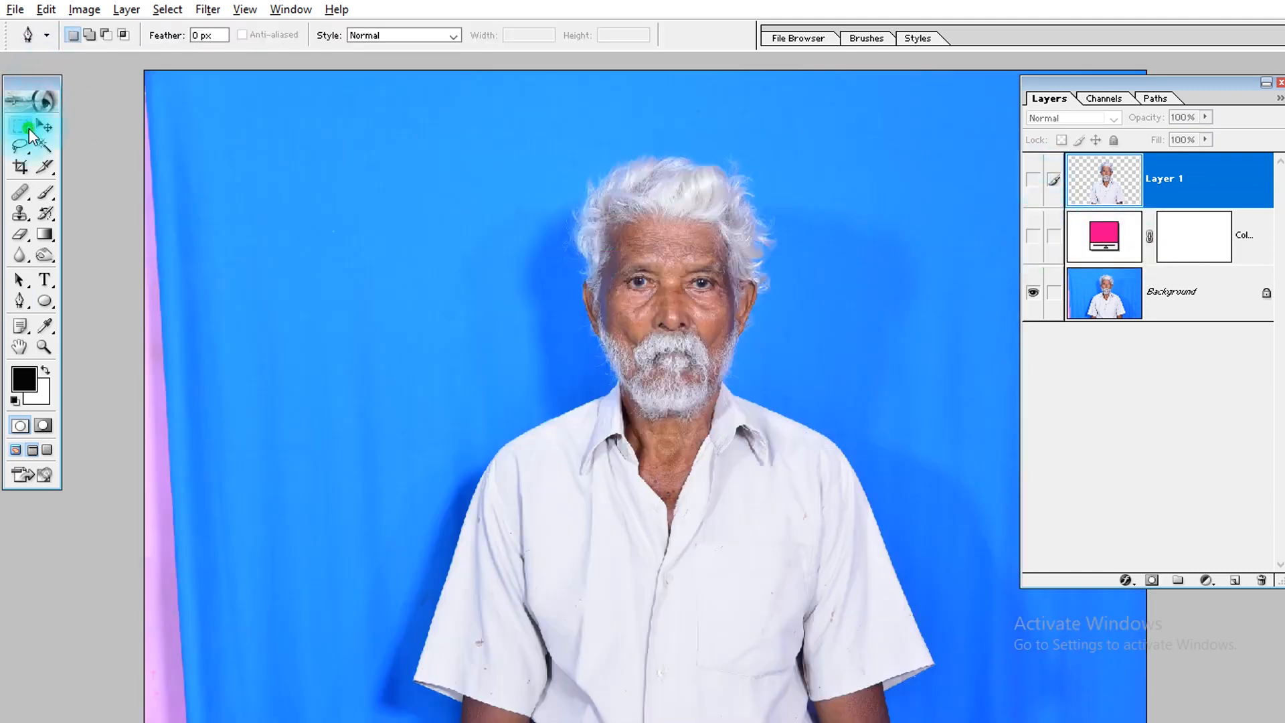
pyautogui.click(102, 127)
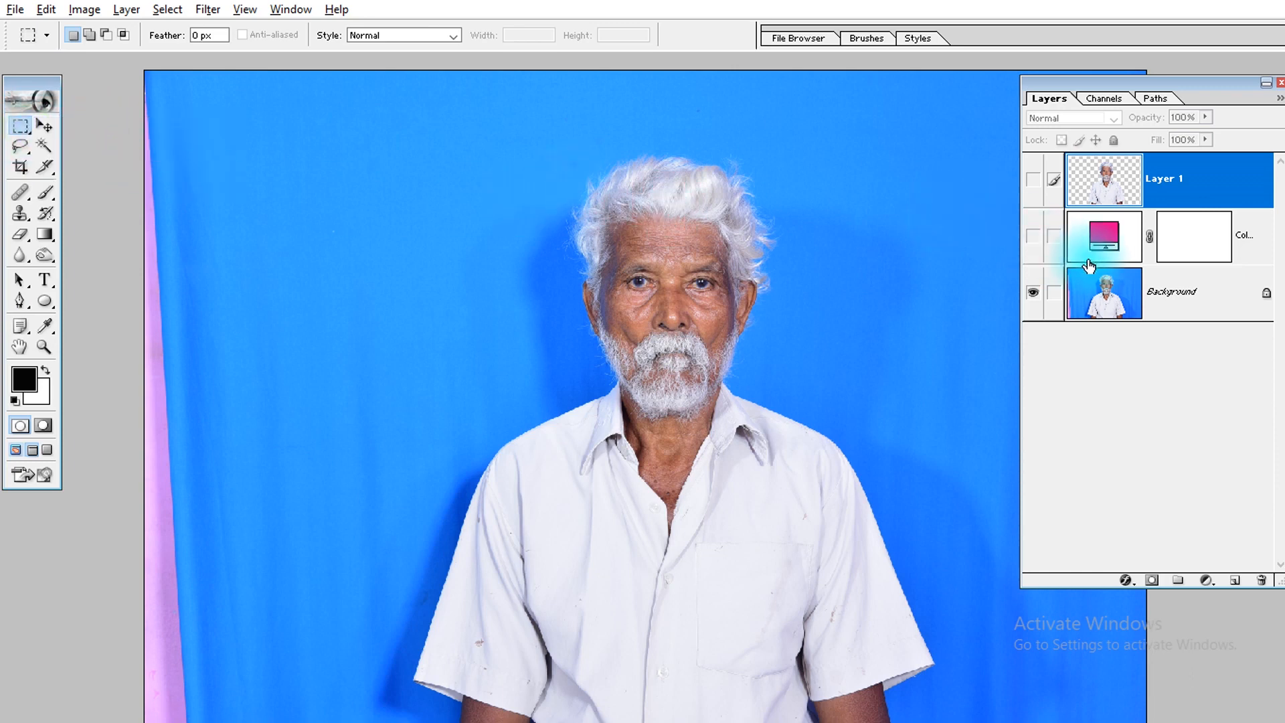
pyautogui.moveTo(553, 134); pyautogui.dragTo(802, 340)
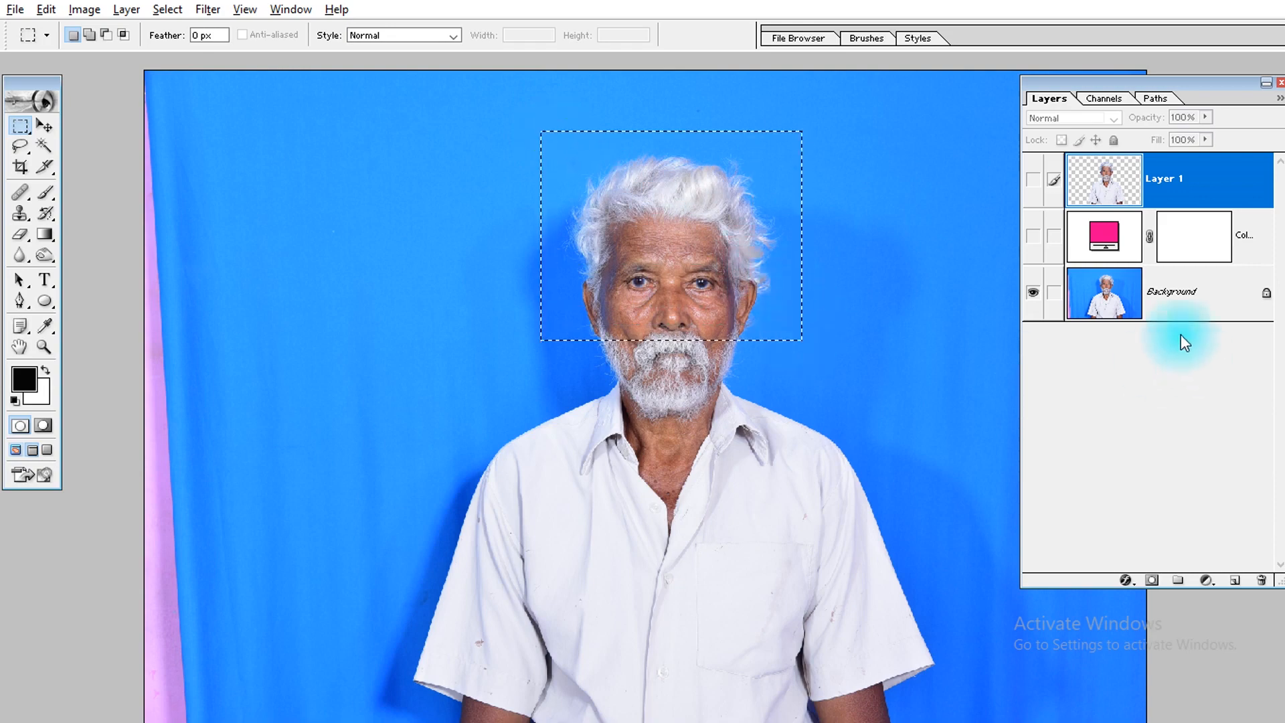
pyautogui.click(1178, 292)
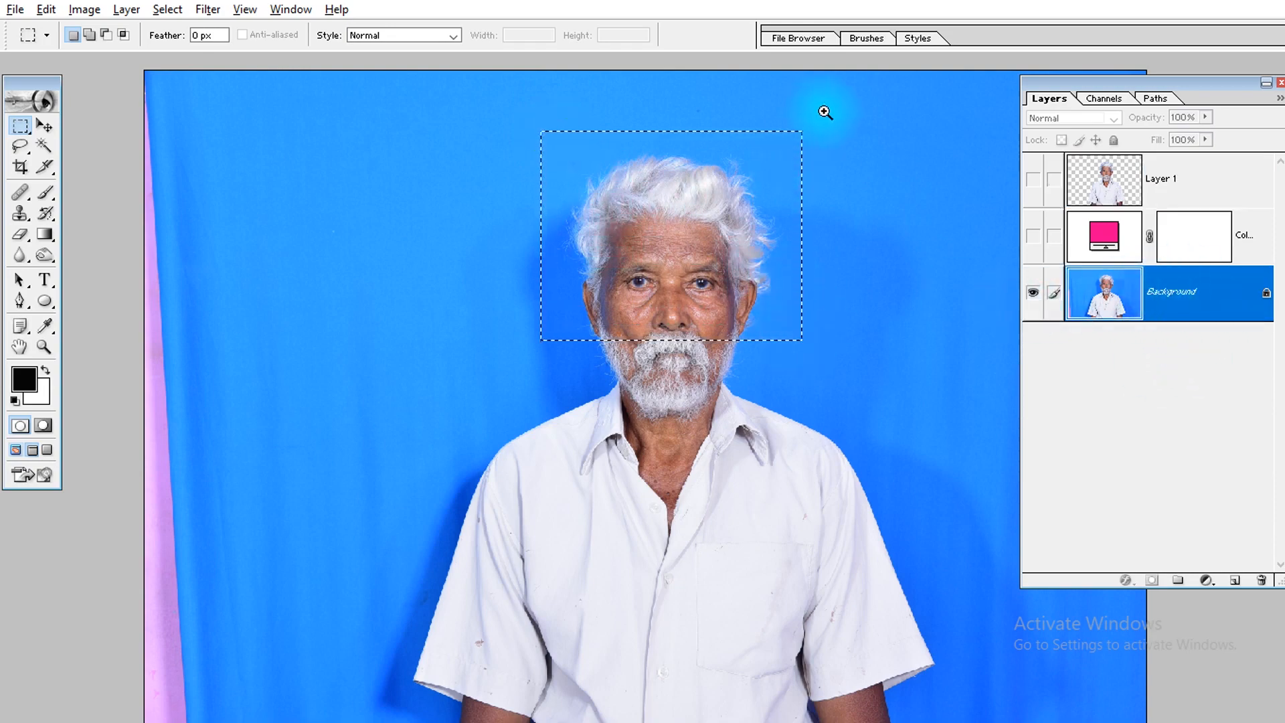
# - Examine the fine hairs along the head and beard edges in the original Background image
pyautogui.moveTo(826, 115); pyautogui.dragTo(607, 295)
pyautogui.moveTo(440, 404); pyautogui.dragTo(721, 210)
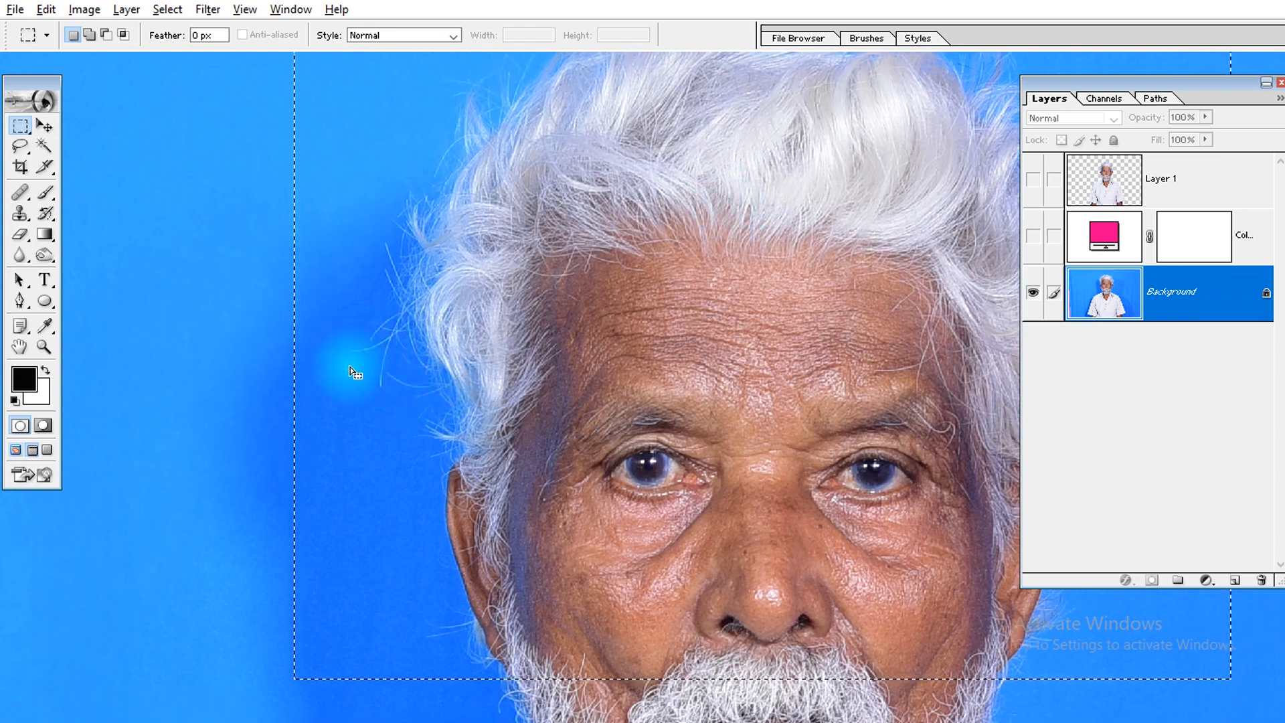
pyautogui.moveTo(415, 278); pyautogui.dragTo(404, 433)
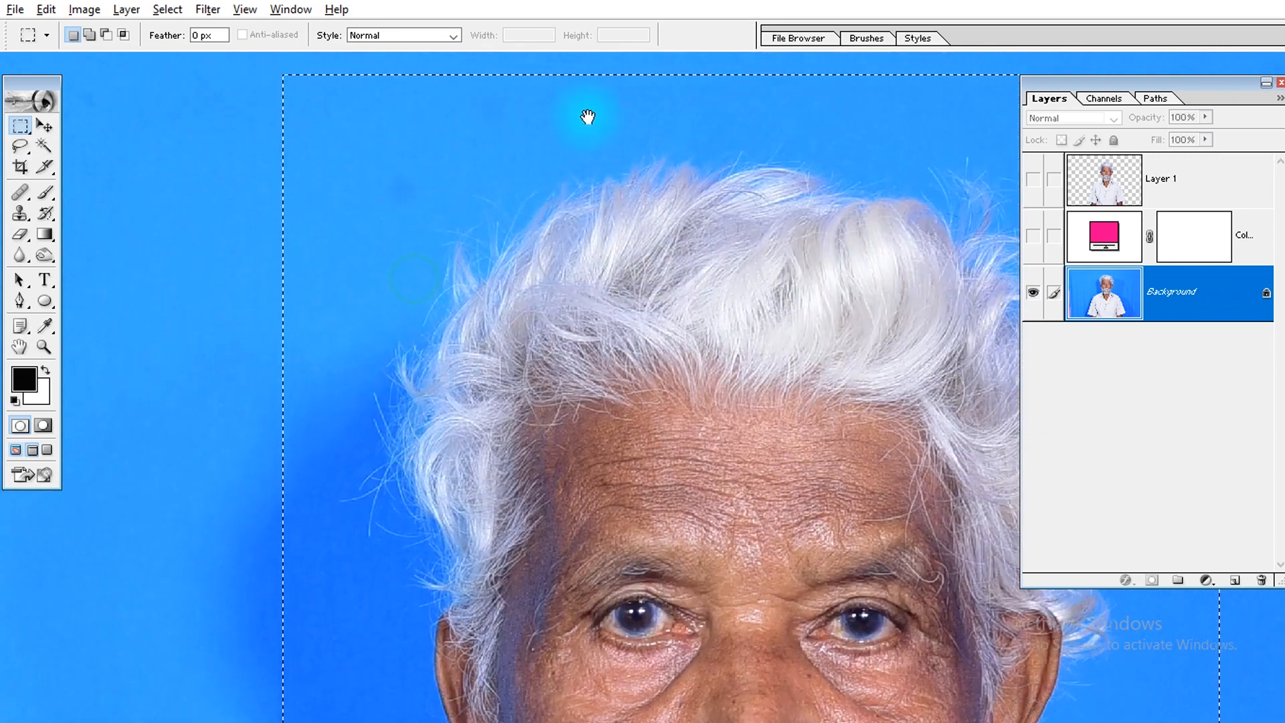
pyautogui.moveTo(789, 195); pyautogui.dragTo(482, 167)
pyautogui.moveTo(819, 604); pyautogui.dragTo(824, 288)
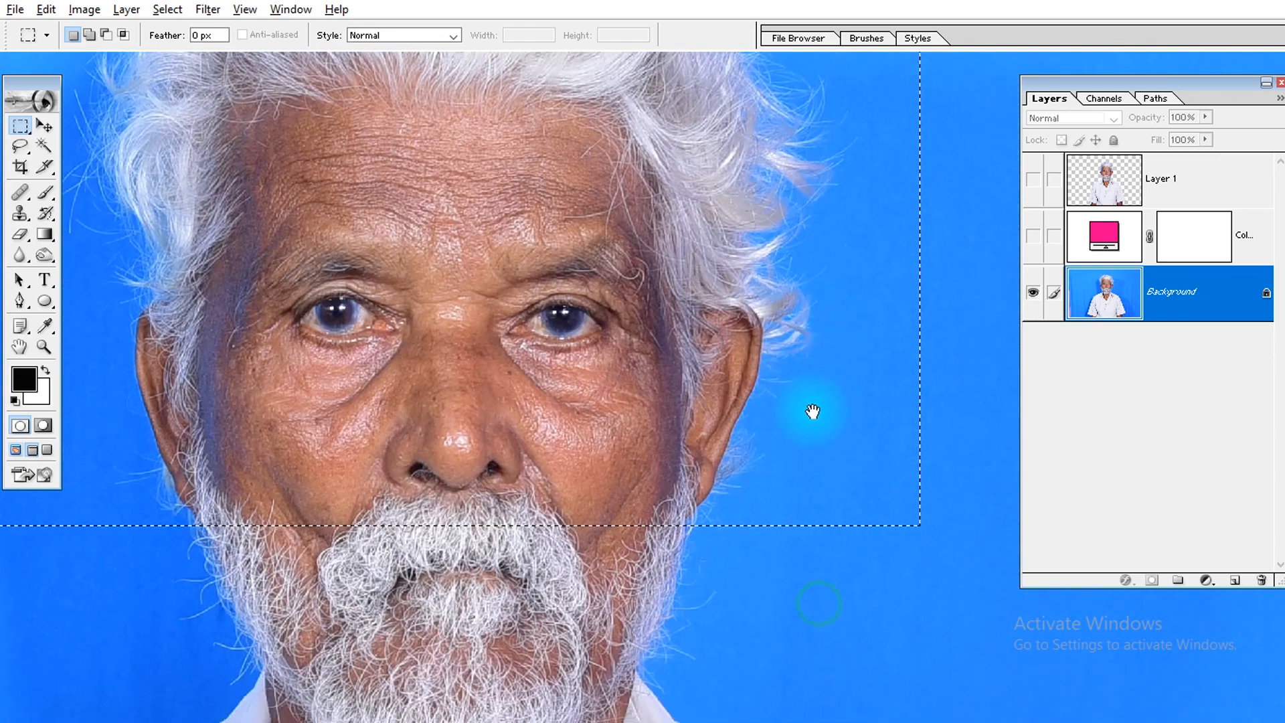
pyautogui.moveTo(741, 516); pyautogui.dragTo(789, 436)
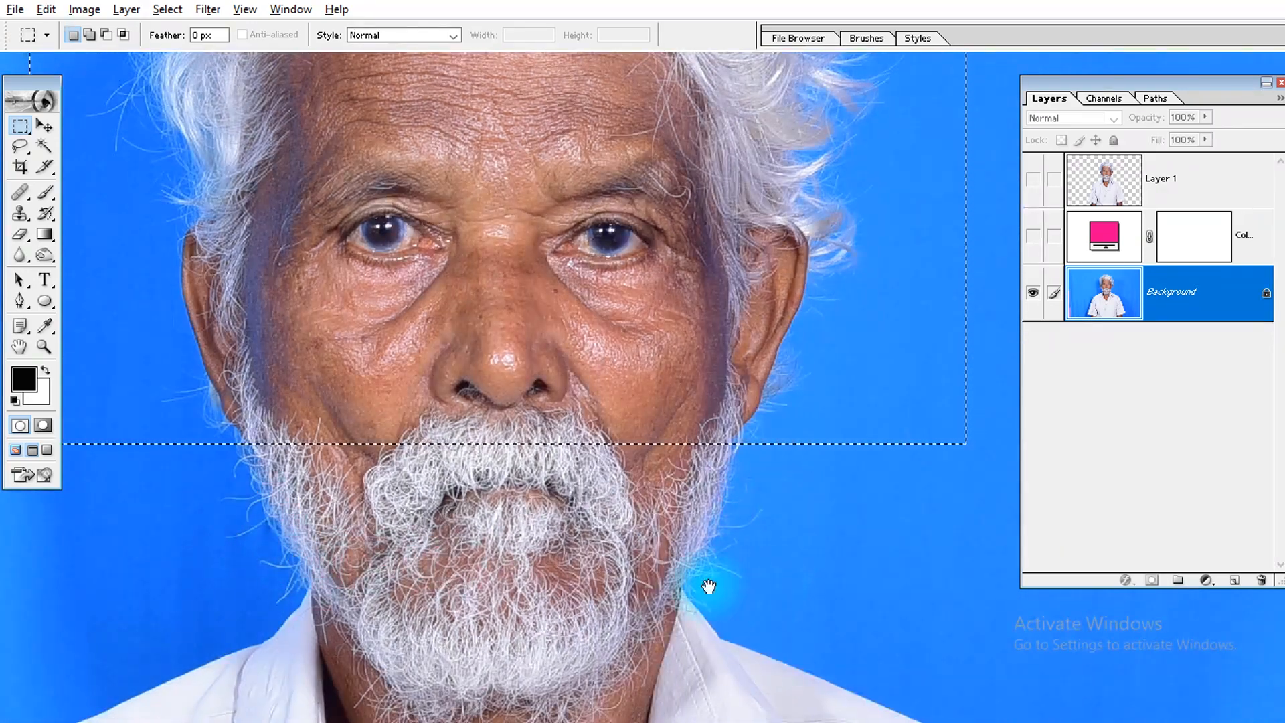
pyautogui.moveTo(680, 581); pyautogui.dragTo(784, 508)
pyautogui.moveTo(402, 459); pyautogui.dragTo(401, 402)
pyautogui.click(435, 396)
# - Replace the selection with a larger rectangle enclosing the whole head and beard down to the shirt collar
pyautogui.press('Tab')
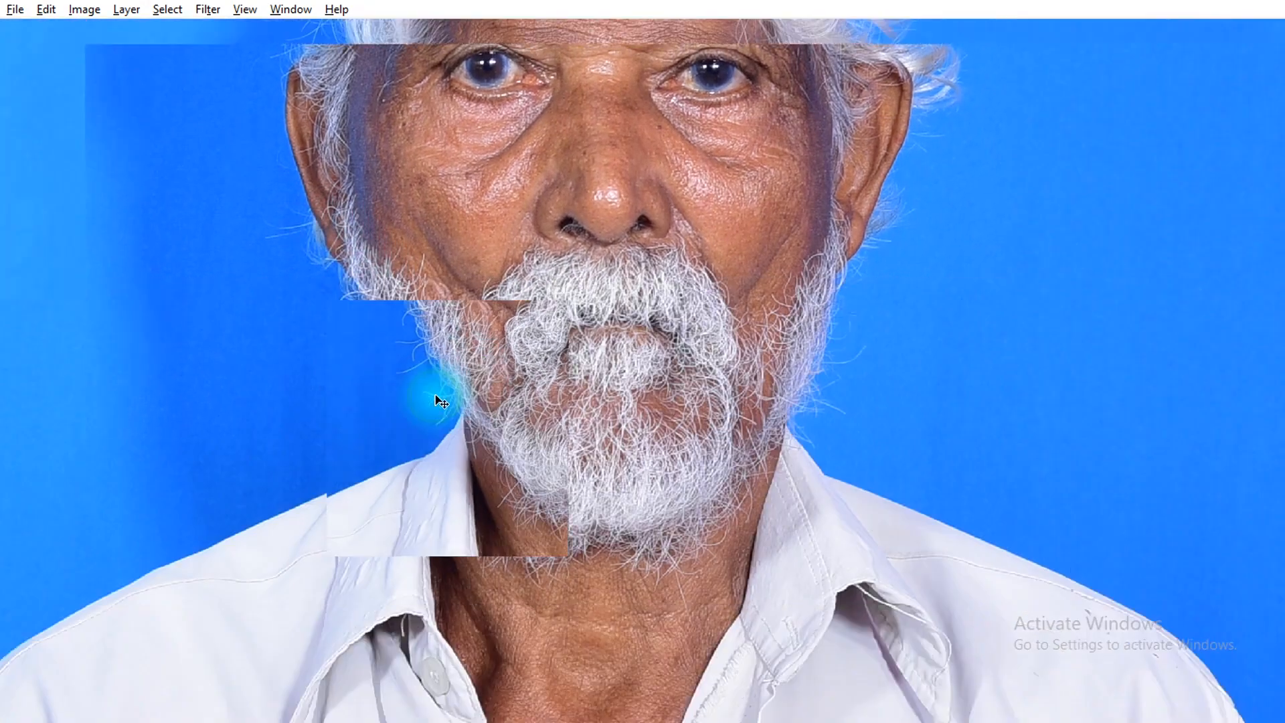
pyautogui.hotkey('ctrl', '0')
pyautogui.moveTo(439, 51); pyautogui.dragTo(806, 452)
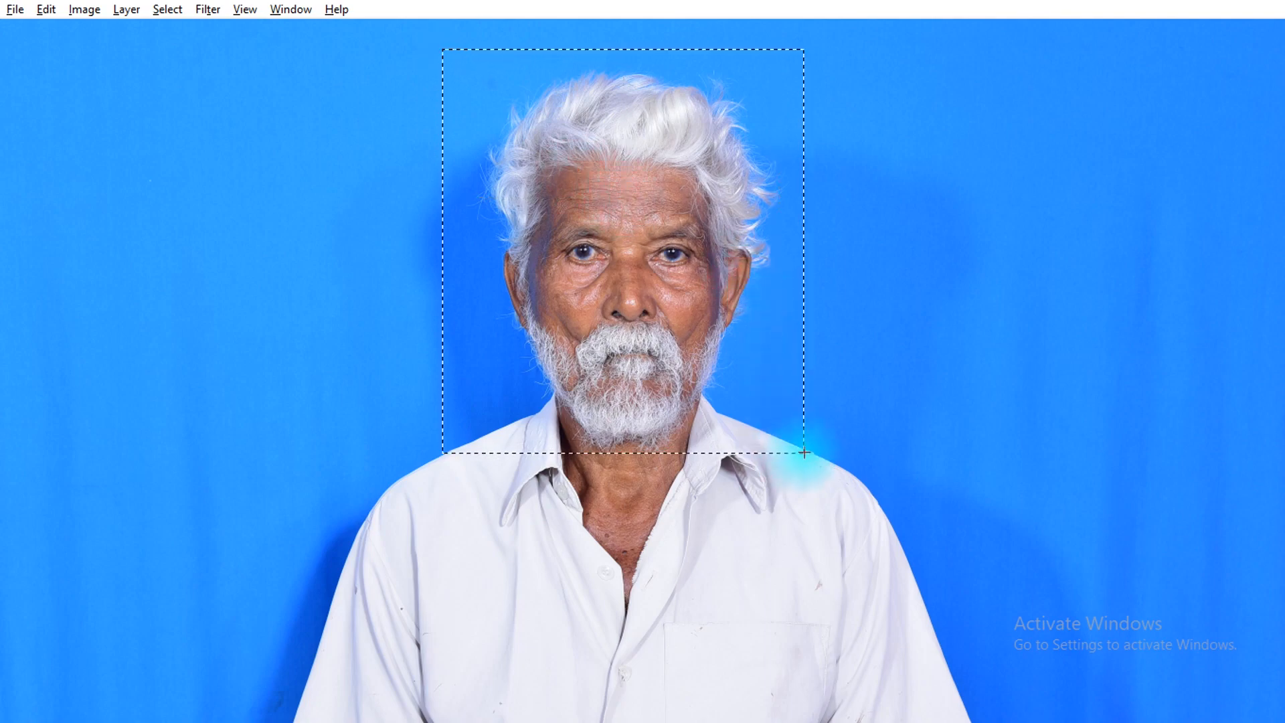
pyautogui.moveTo(823, 230); pyautogui.dragTo(530, 480)
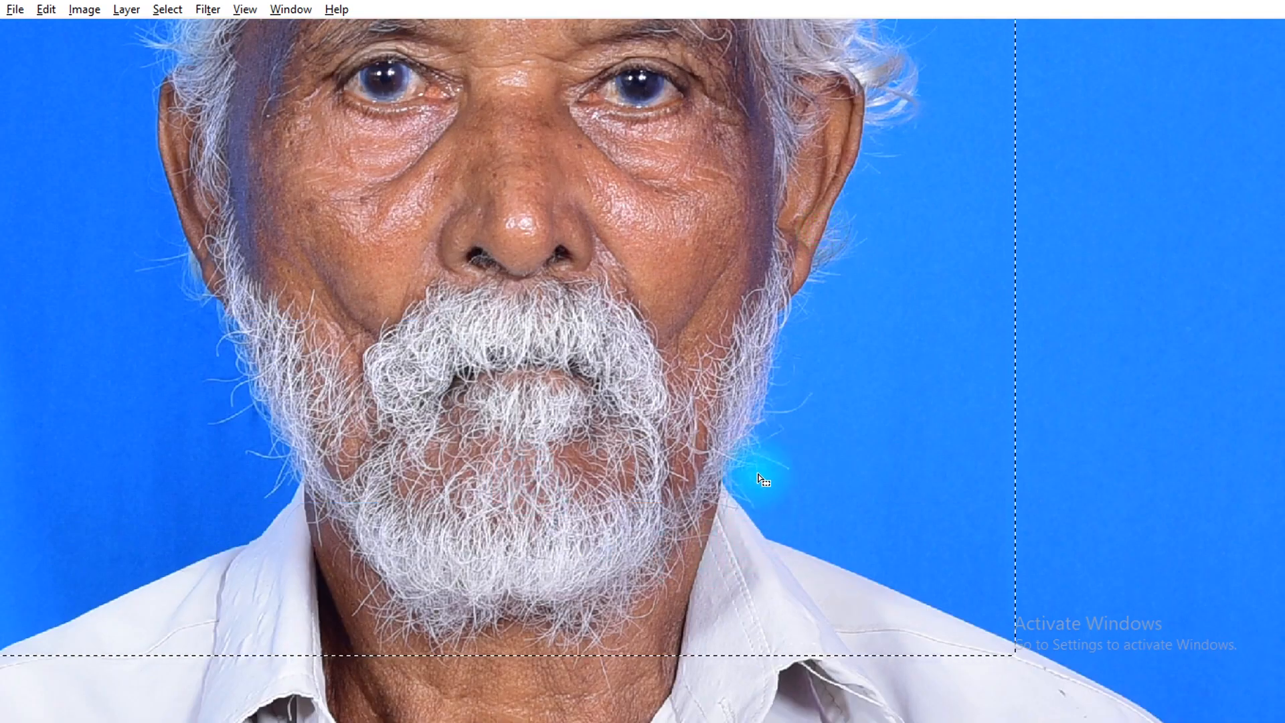
pyautogui.hotkey('ctrl', '0')
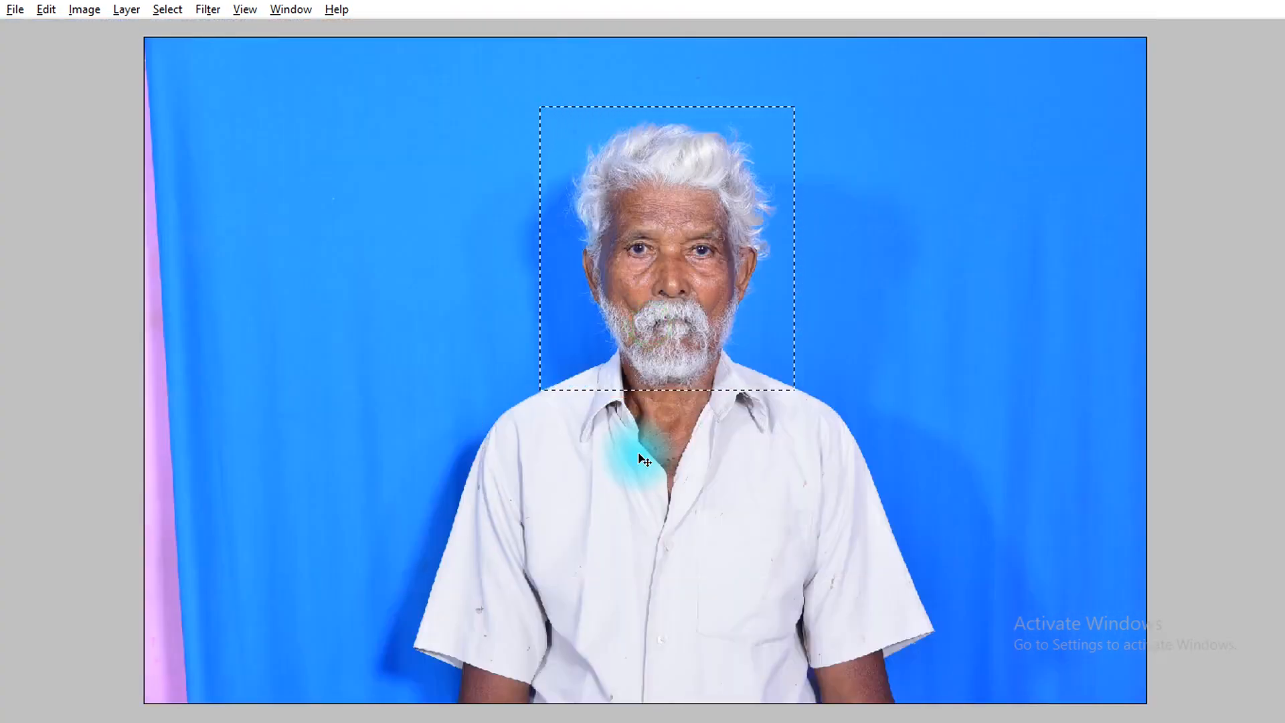
# - Copy the selected head area to a new layer placed above the magenta color fill layer, and show the fill layer
pyautogui.hotkey('ctrl', 'j')
pyautogui.press('Tab')
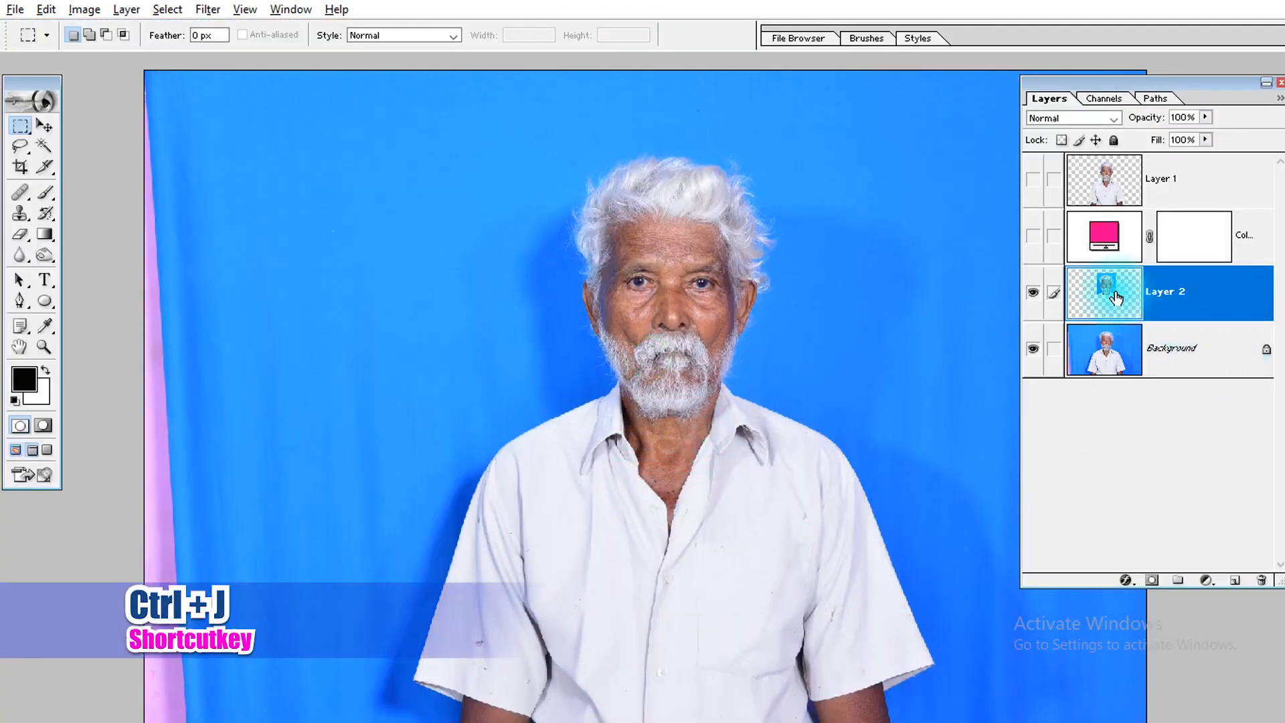
pyautogui.moveTo(1117, 298); pyautogui.dragTo(1115, 242)
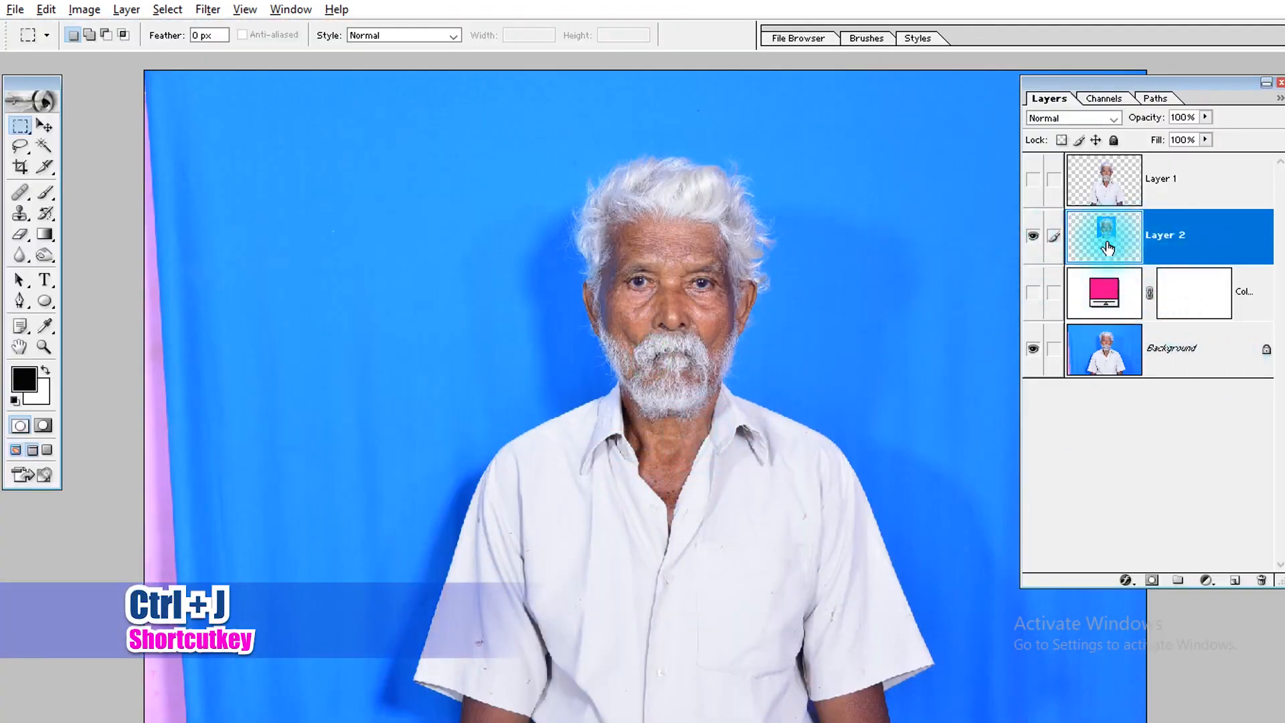
pyautogui.click(1035, 301)
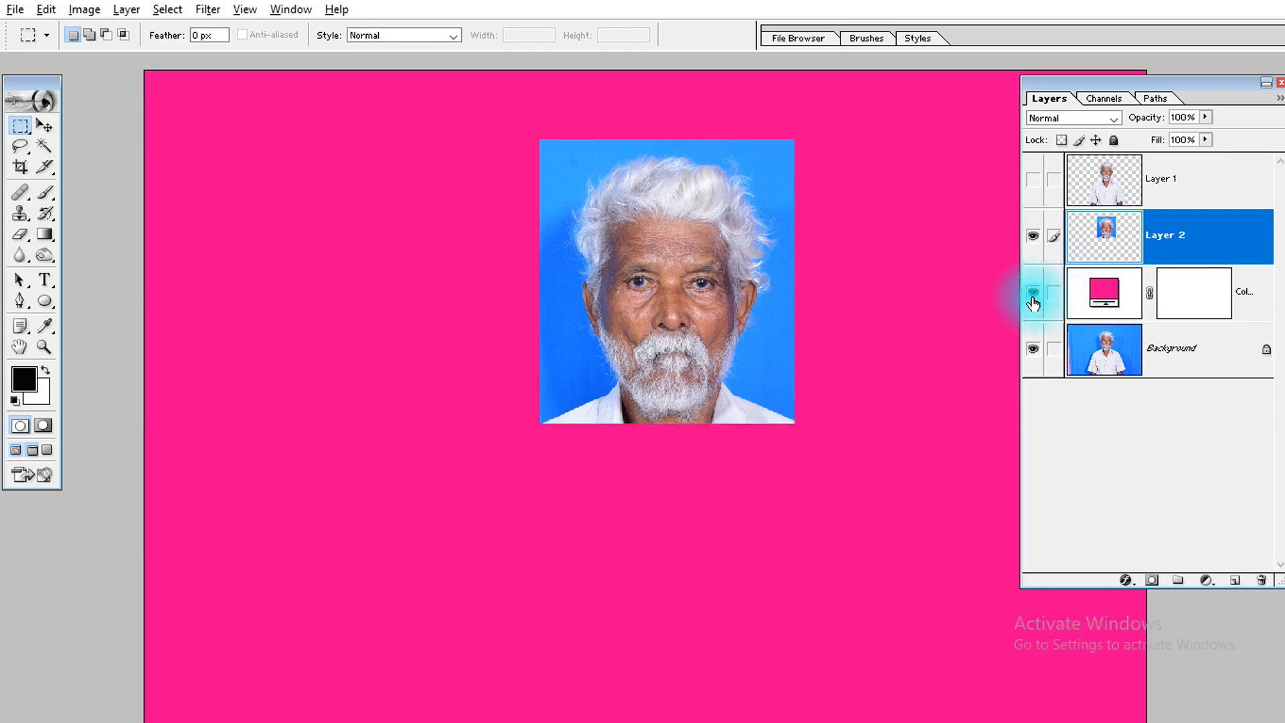
# - Compare the rectangular head copy on the magenta background with and without Layer 1 shown
pyautogui.hotkey('ctrl', '+')
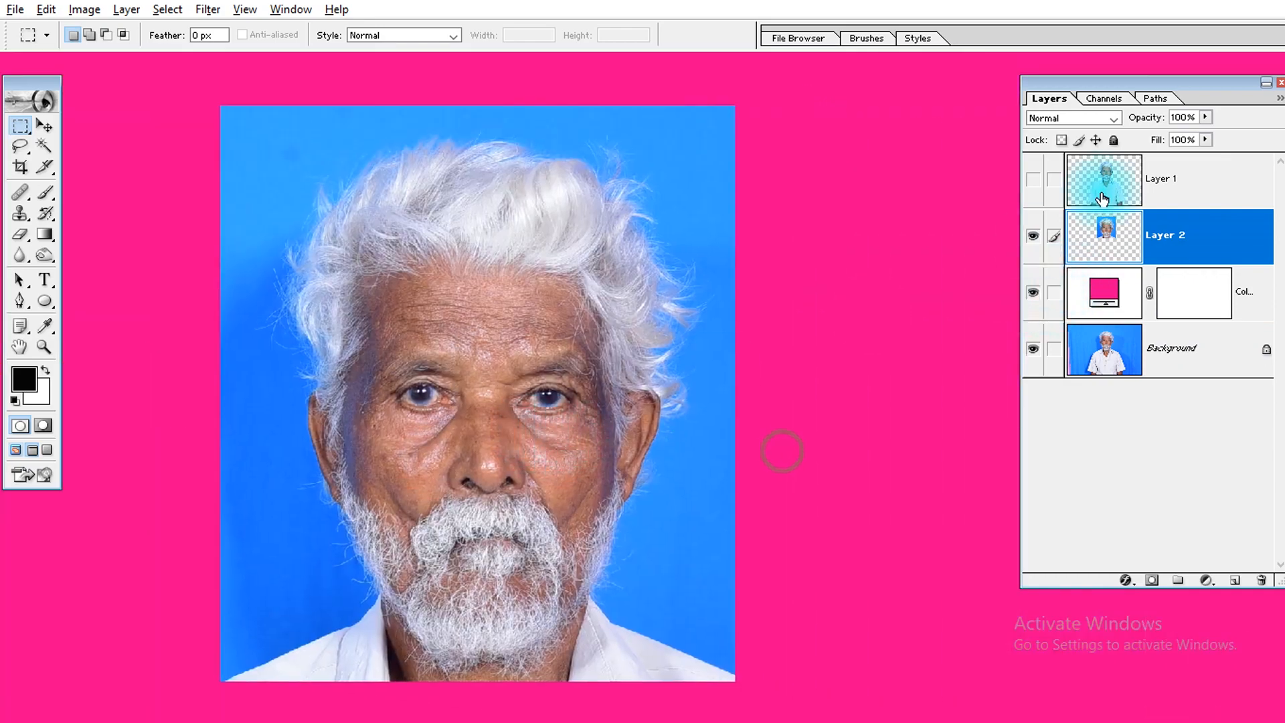
pyautogui.click(1040, 187)
pyautogui.click(1040, 186)
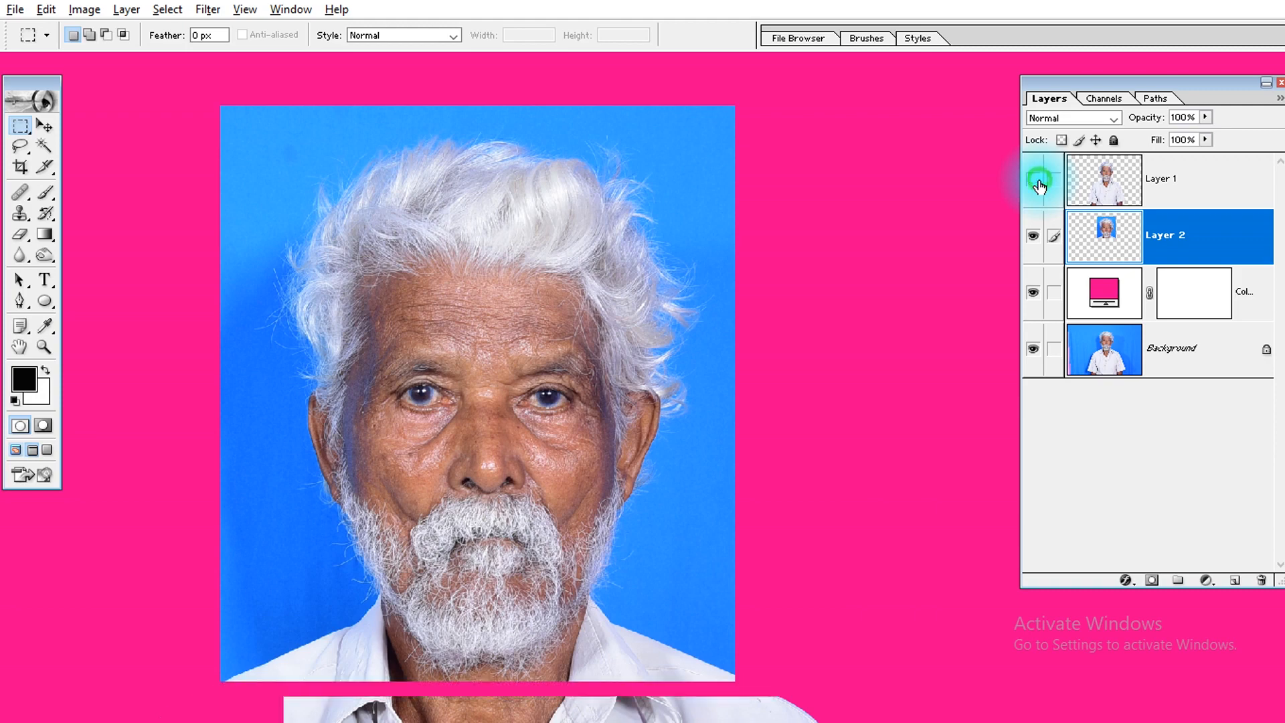
pyautogui.hotkey('ctrl', '-')
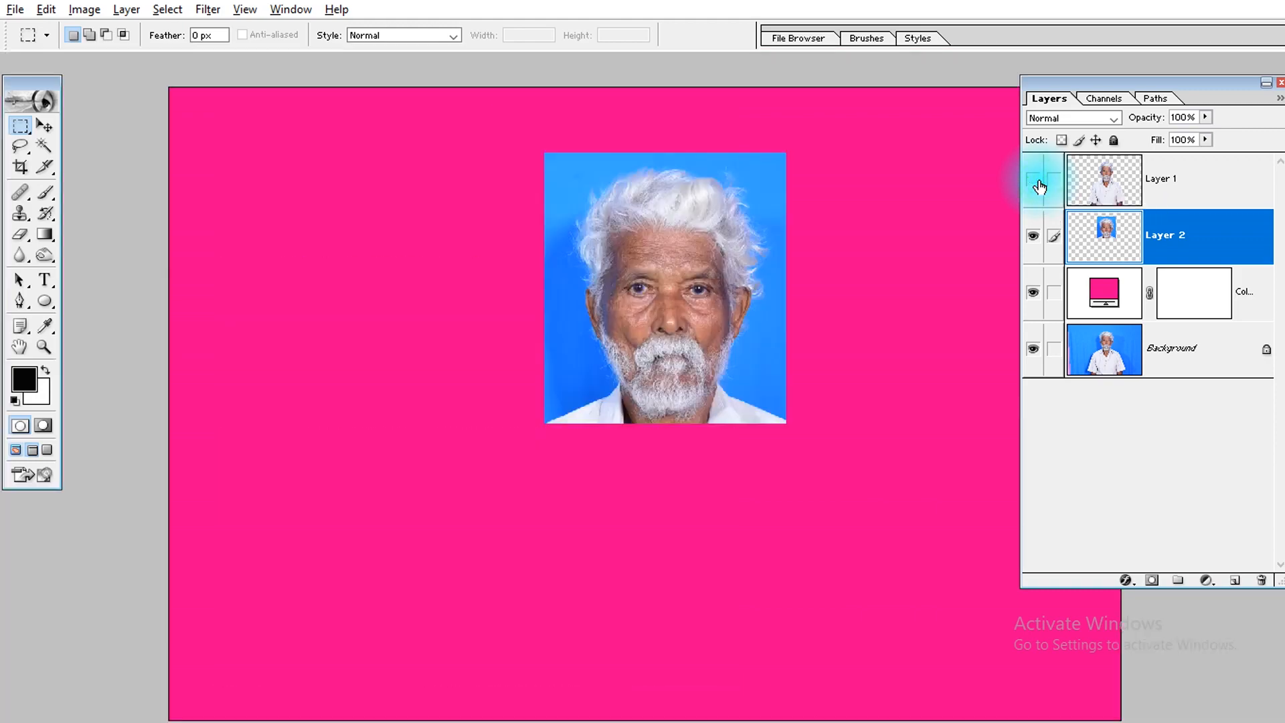
pyautogui.click(1040, 186)
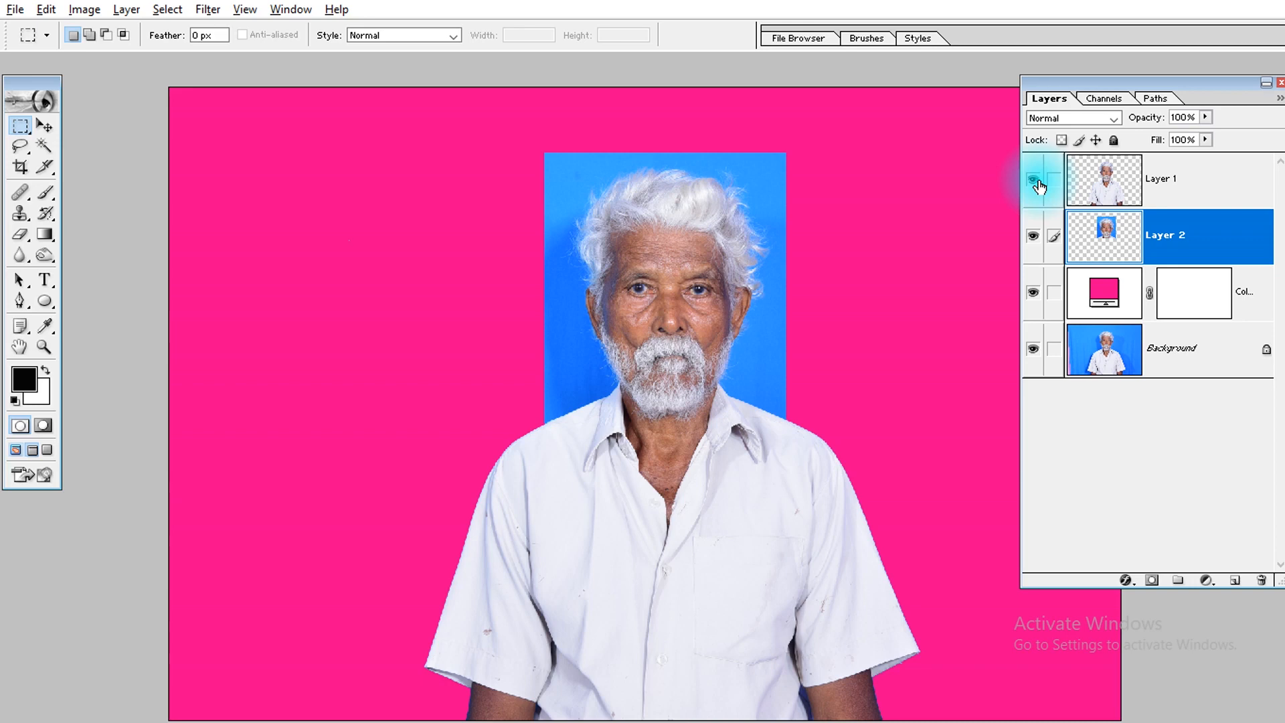
pyautogui.click(1039, 186)
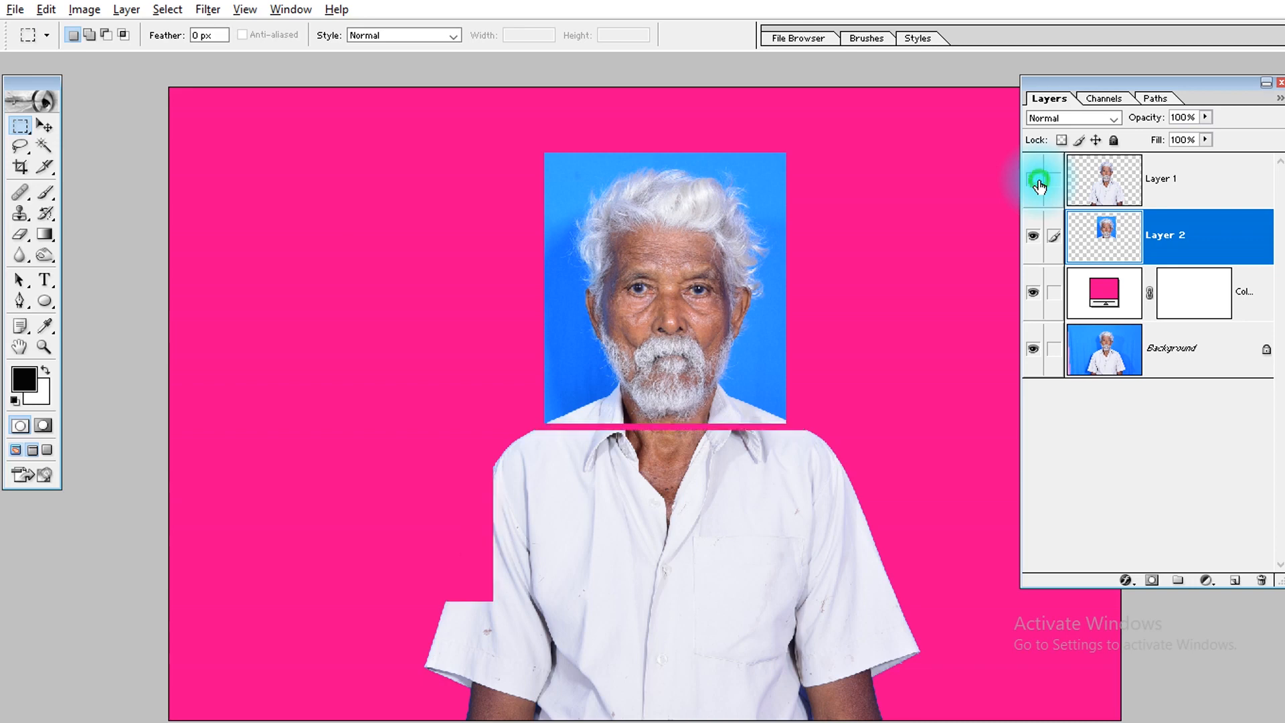
pyautogui.moveTo(941, 116); pyautogui.dragTo(430, 560)
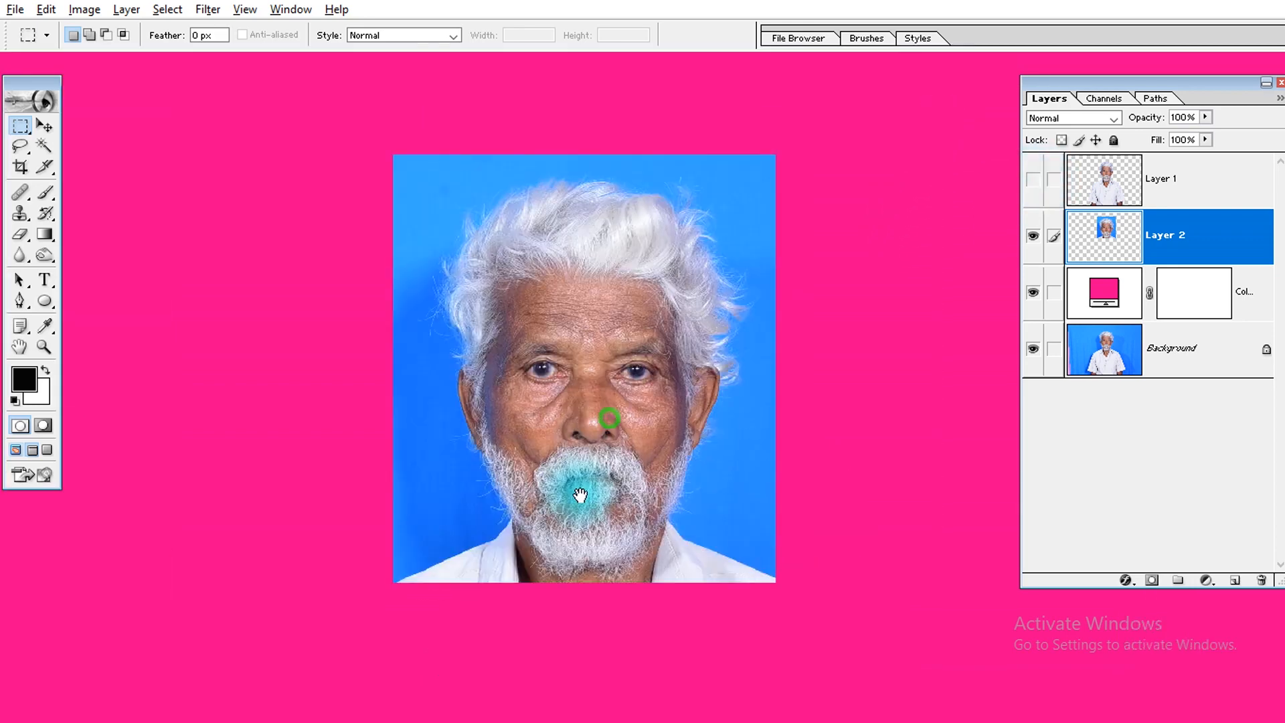
# - Move the head copy aside to compare it with the Layer 1 cutout, undo the move, and hide Layer 1
pyautogui.press('v')
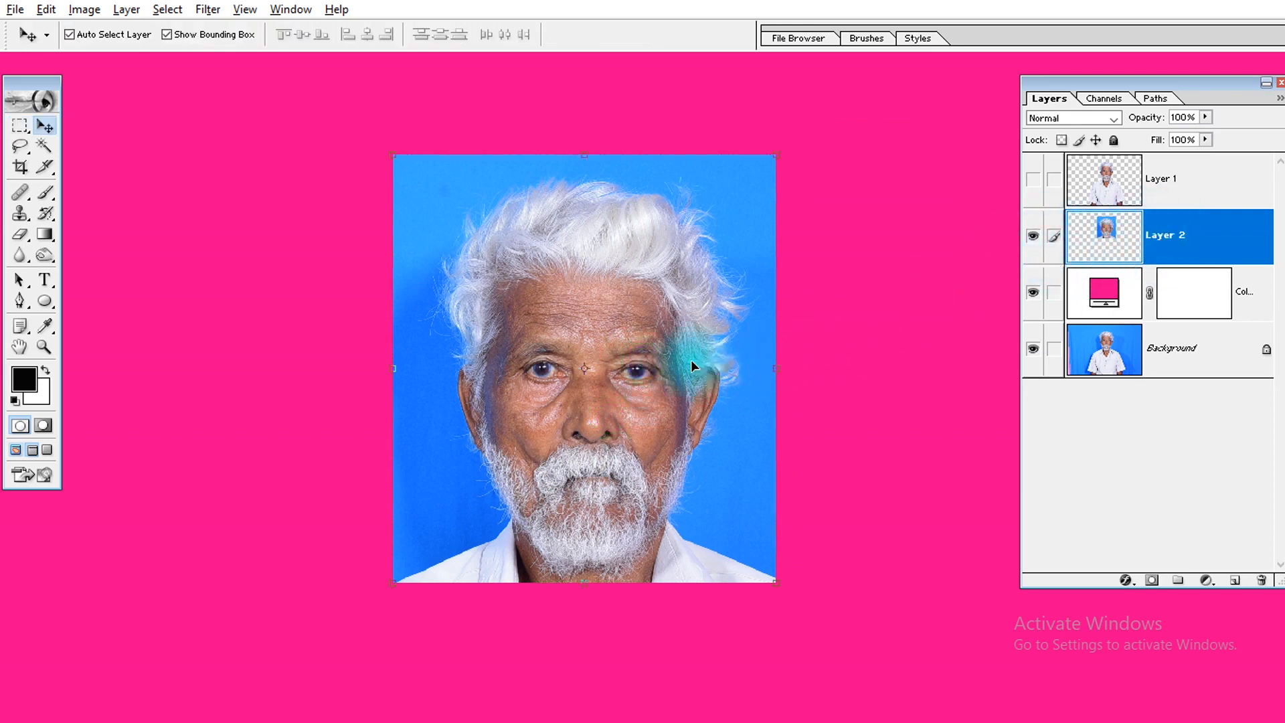
pyautogui.moveTo(691, 366); pyautogui.dragTo(910, 375)
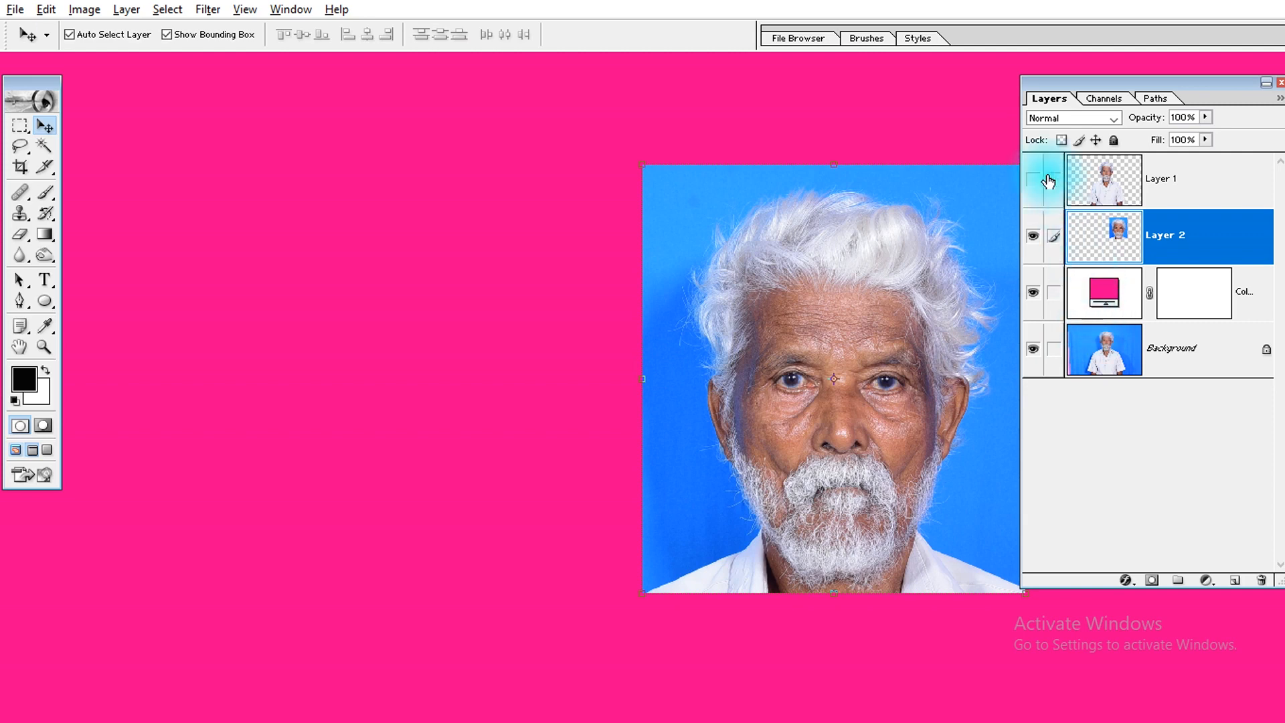
pyautogui.click(1026, 182)
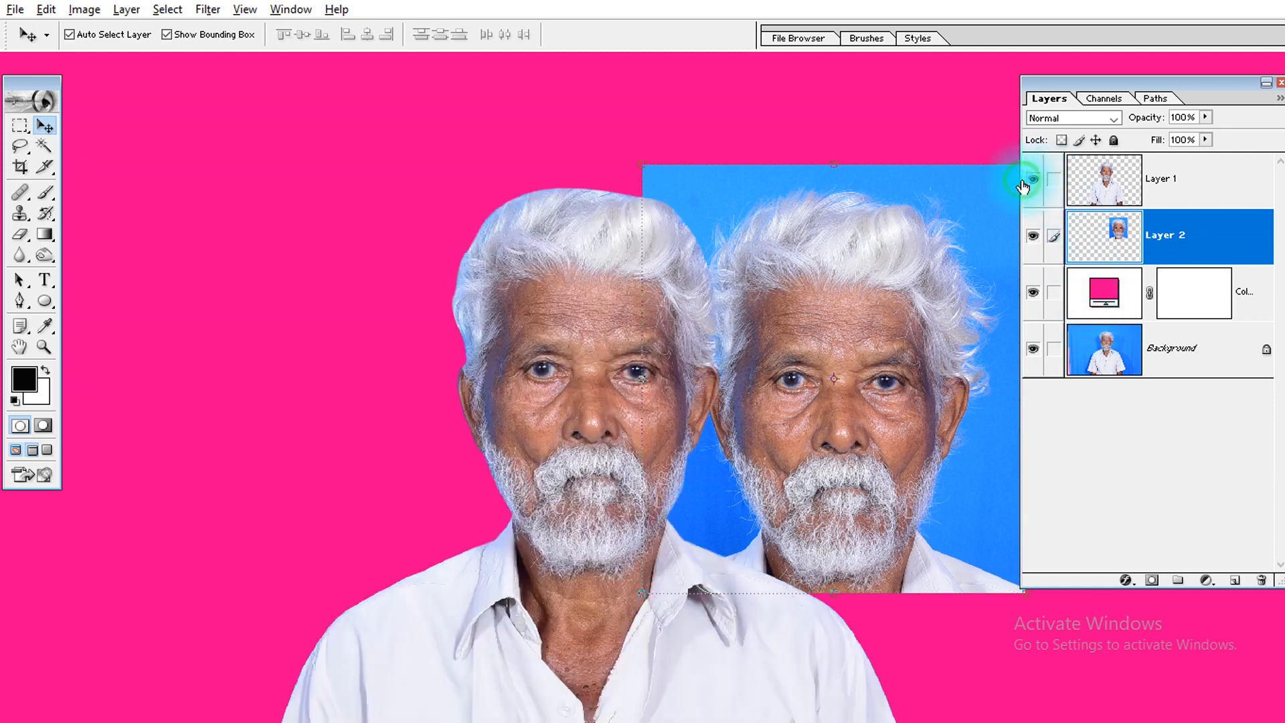
pyautogui.hotkey('ctrl', 'z')
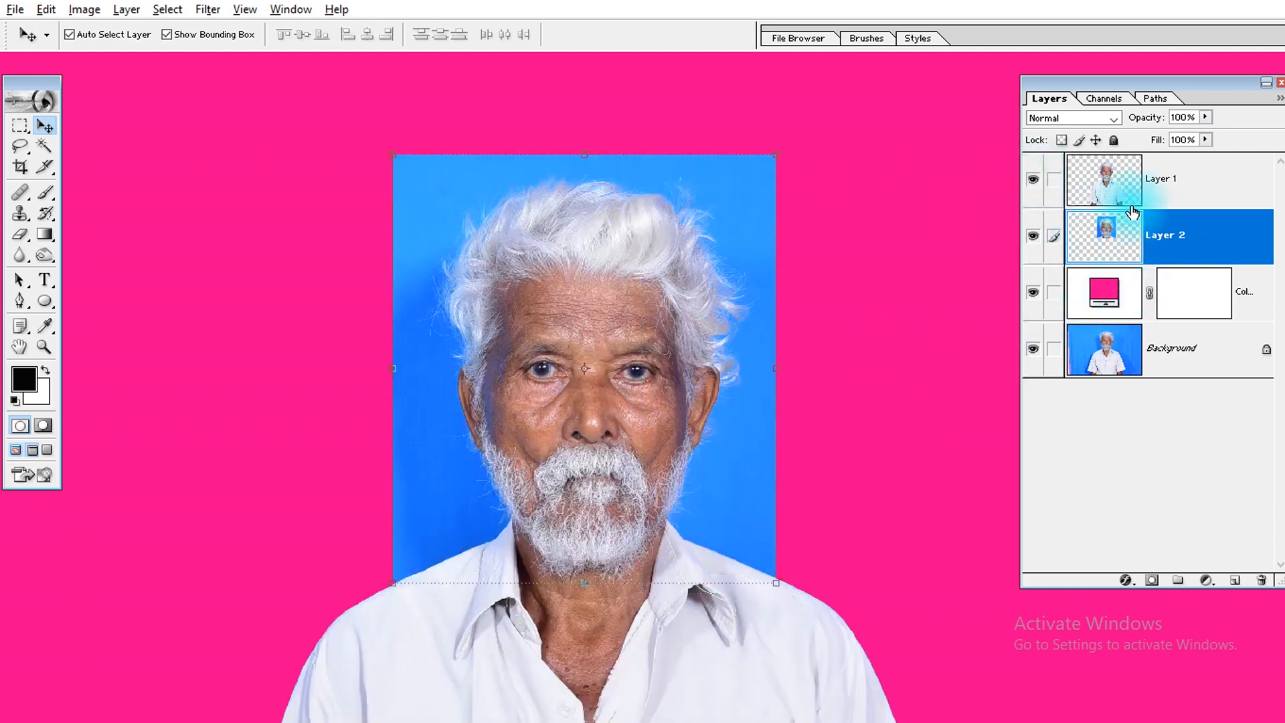
pyautogui.click(1036, 179)
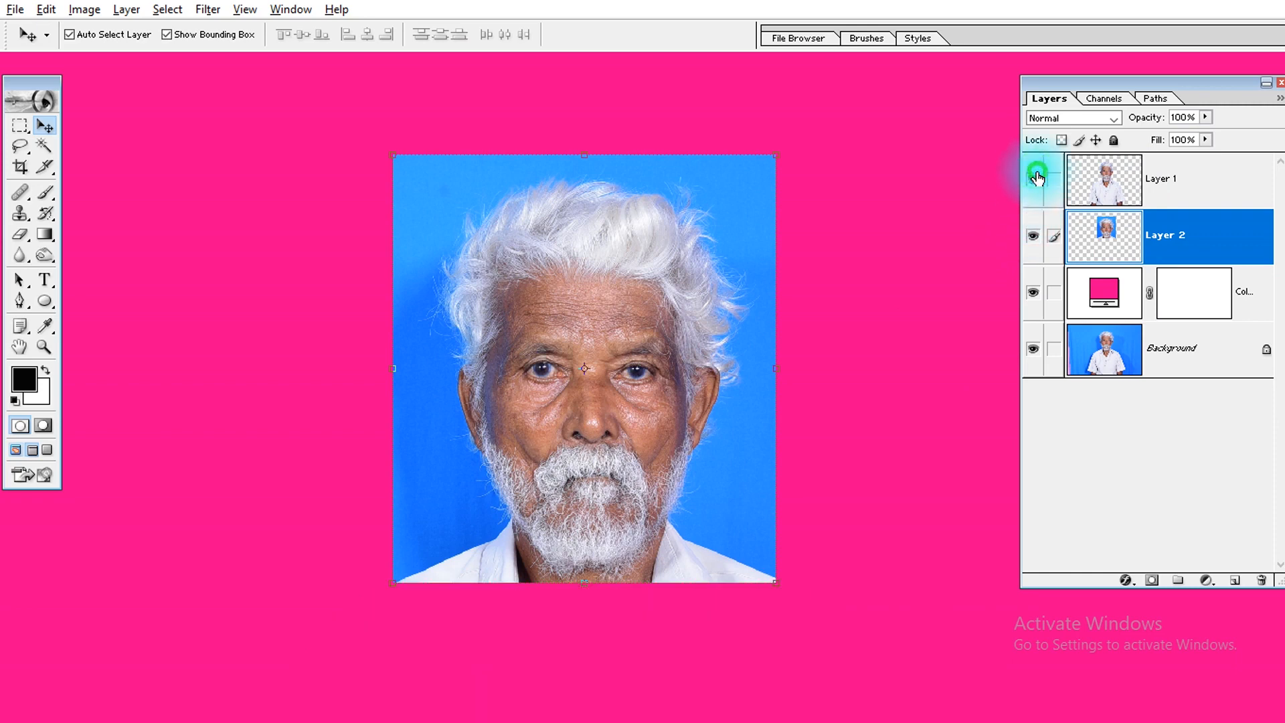
pyautogui.click(1036, 179)
pyautogui.click(1037, 179)
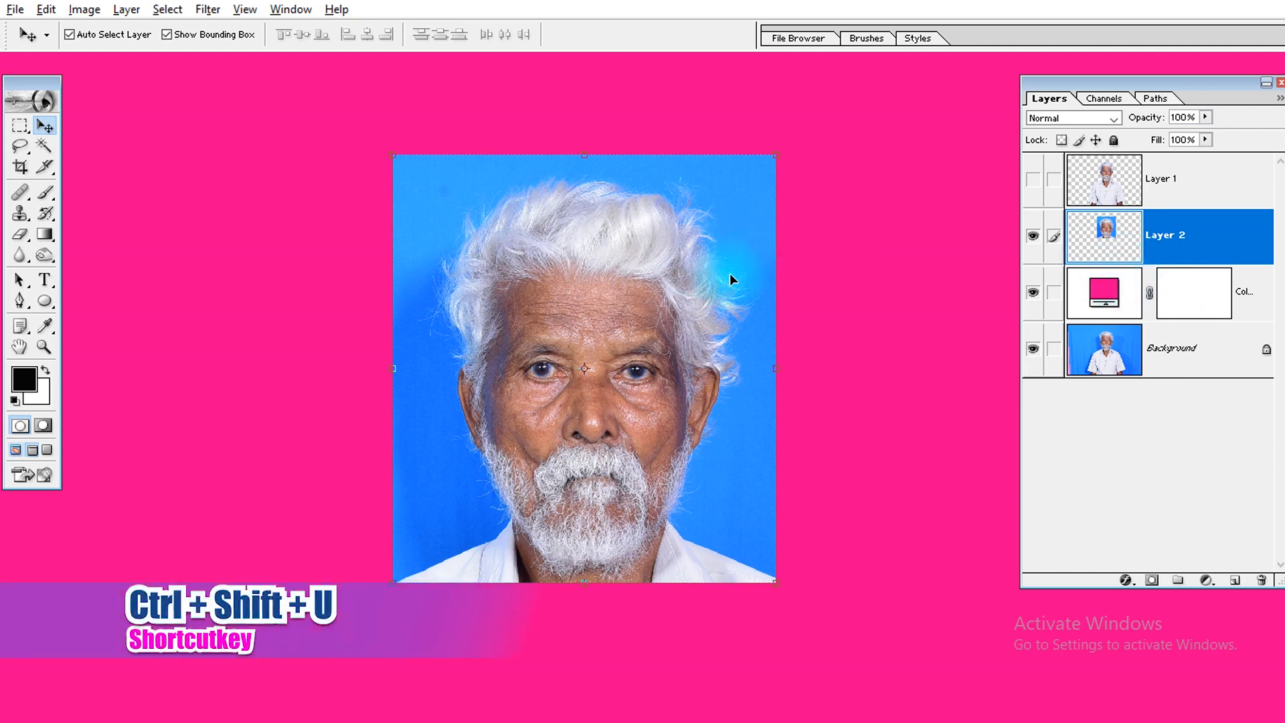
# - Desaturate Layer 2 and set its blend mode to Screen
pyautogui.hotkey('ctrl', 'shift', 'u')
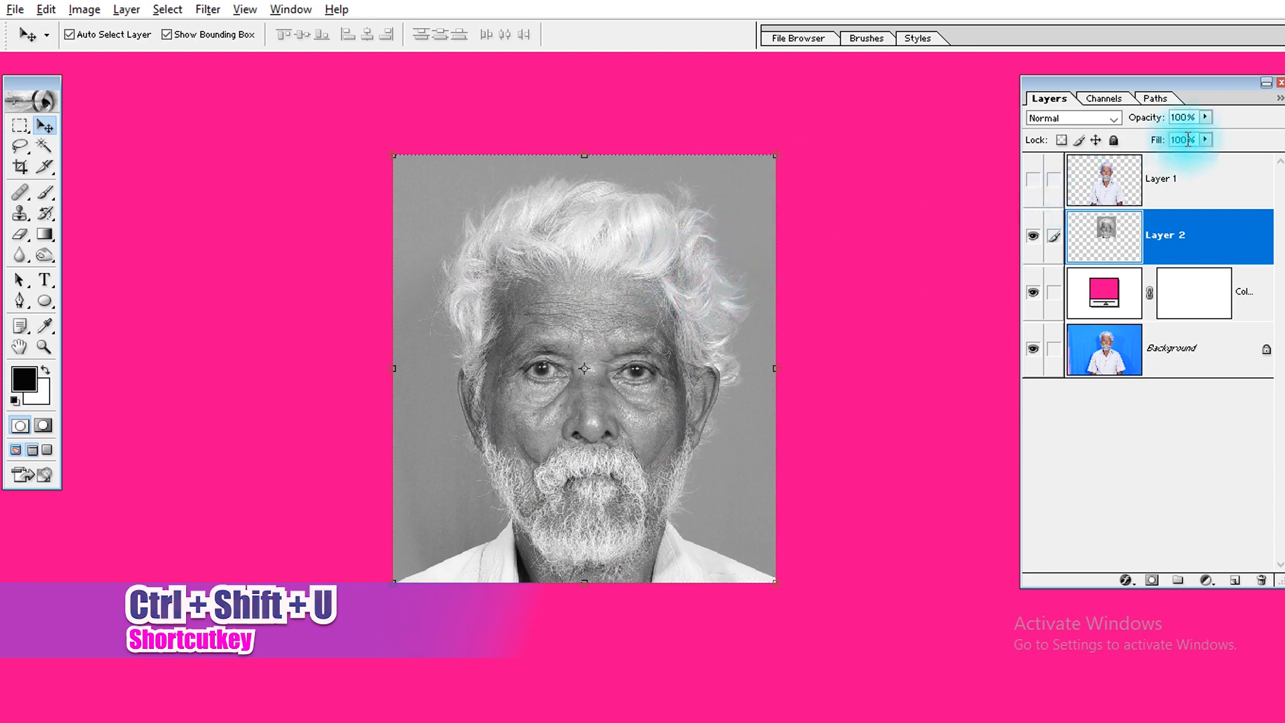
pyautogui.click(1115, 118)
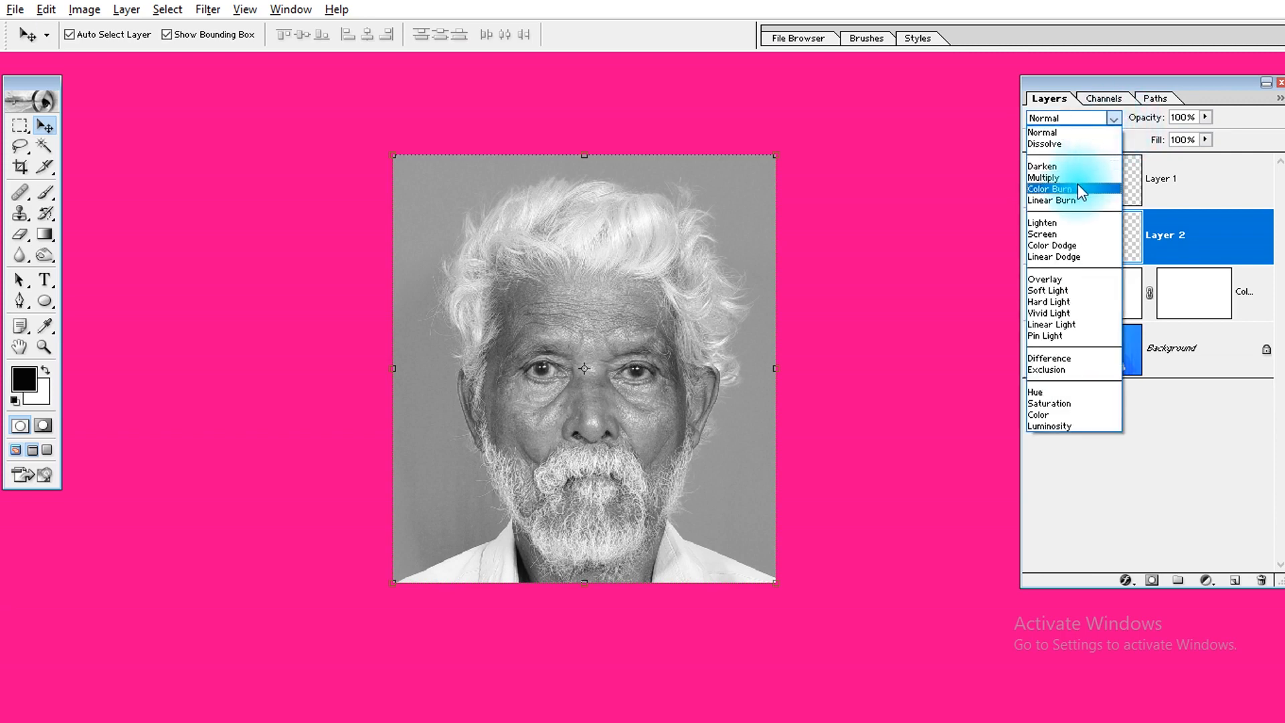
pyautogui.click(1055, 232)
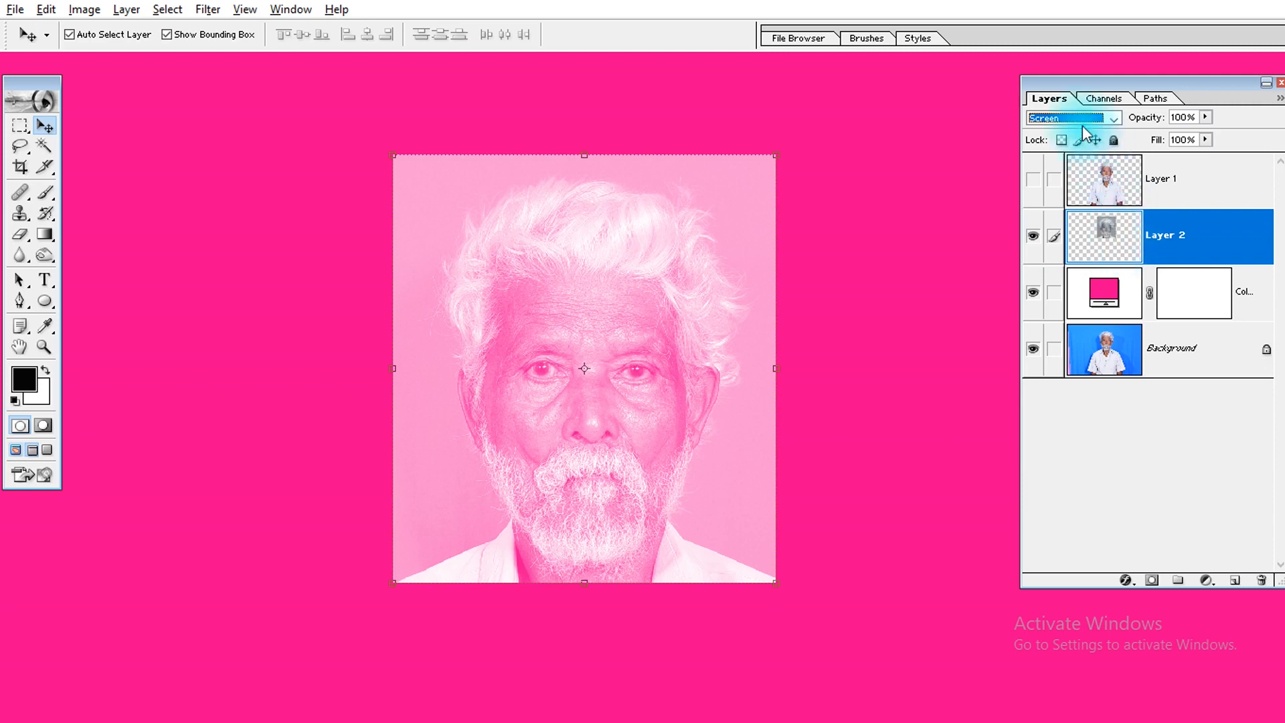
pyautogui.click(1116, 118)
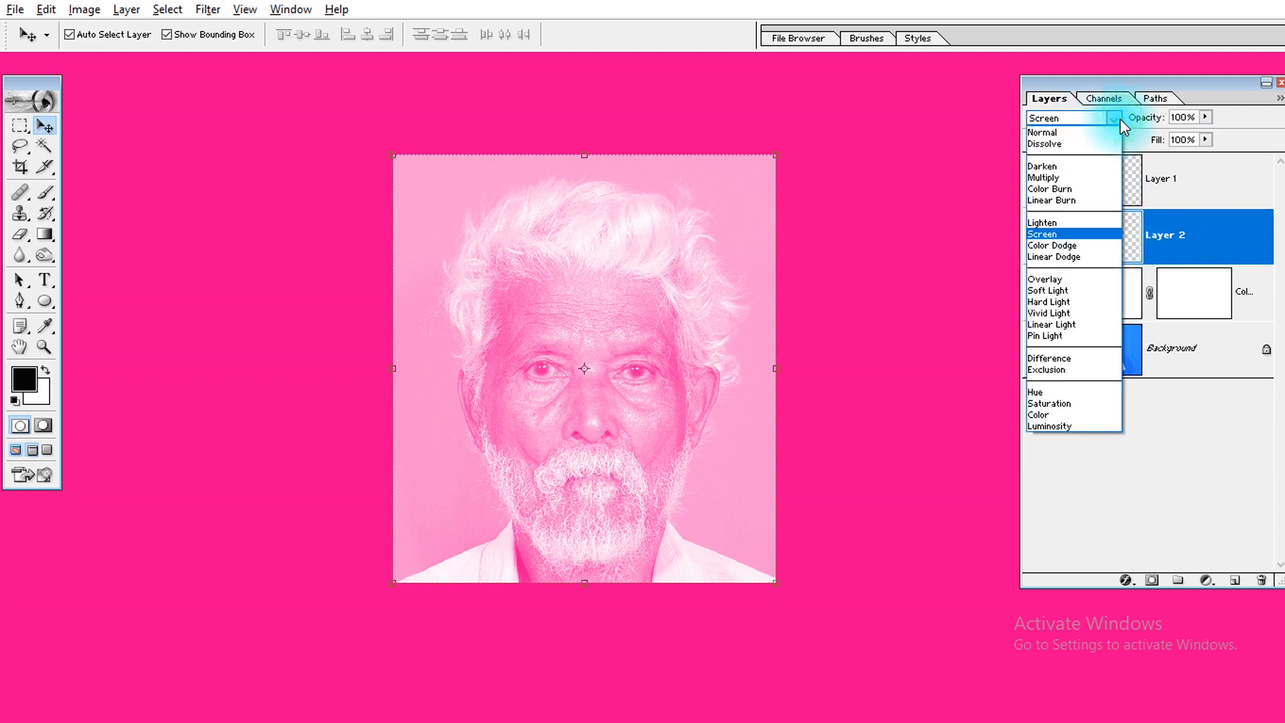
pyautogui.click(1055, 234)
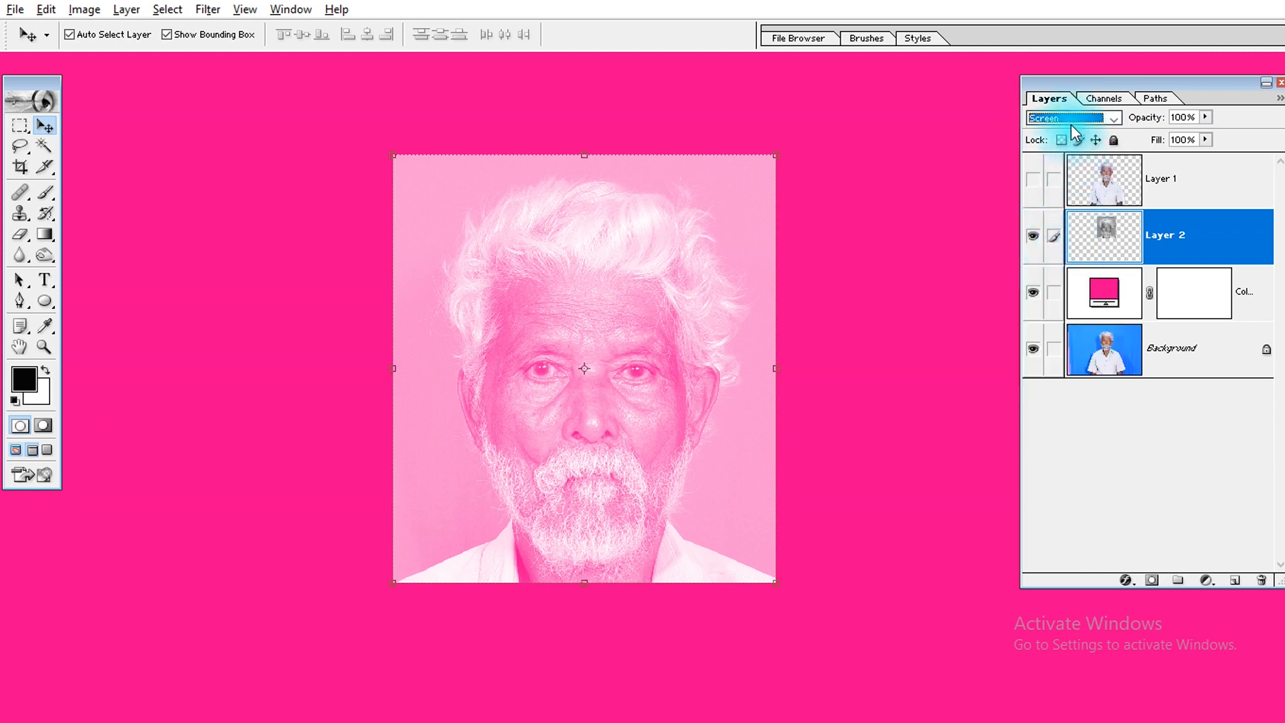
pyautogui.click(1106, 293)
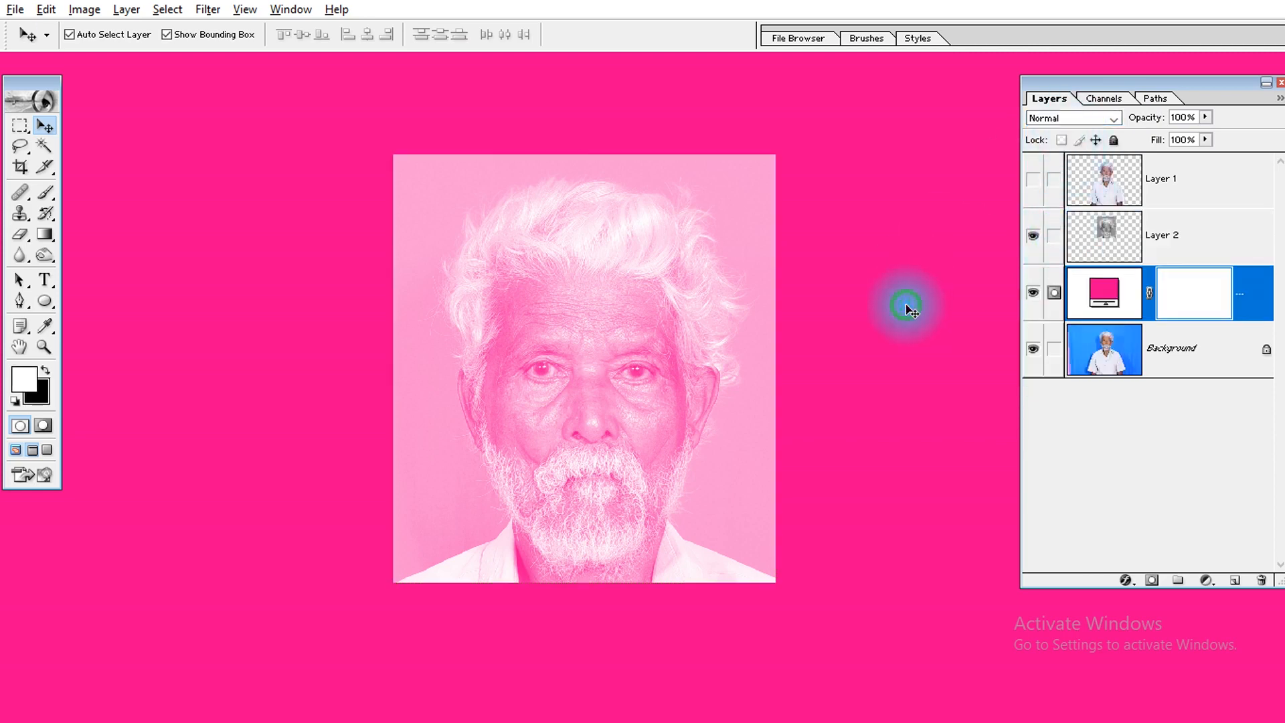
pyautogui.click(1069, 235)
pyautogui.hotkey('ctrl', 'm')
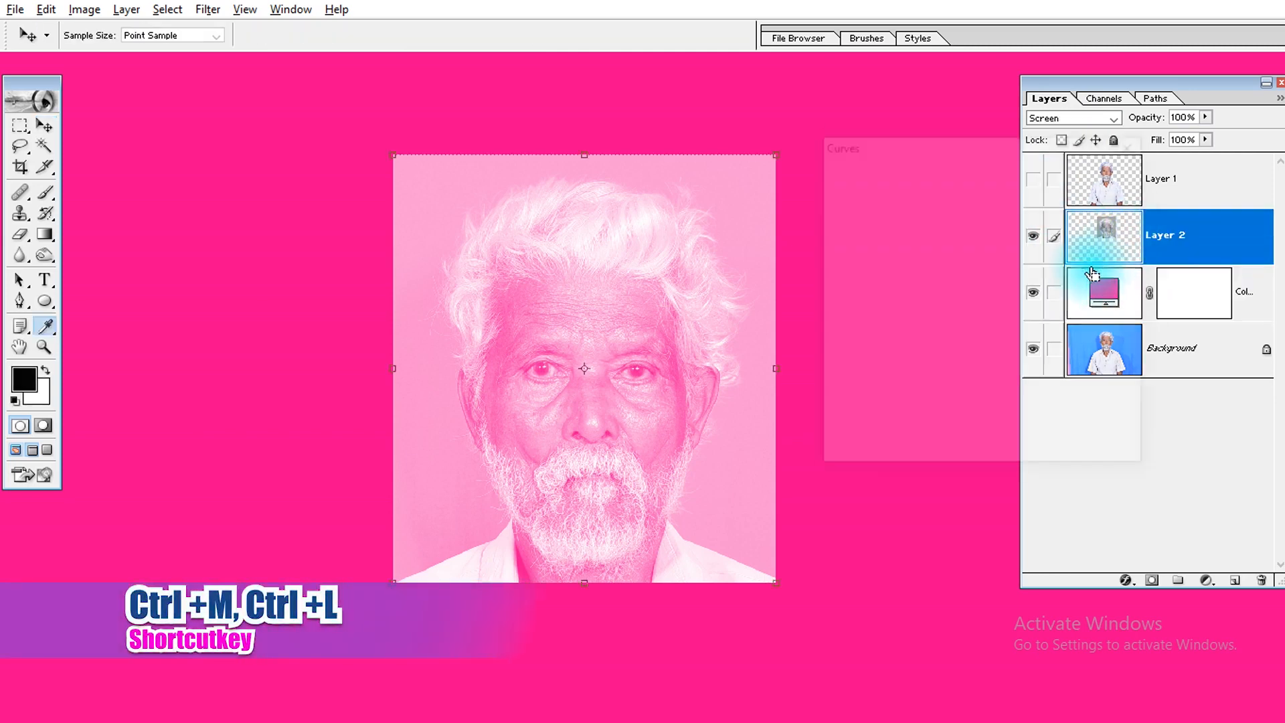
pyautogui.press('Escape')
# - Turn Layer 2's grey backdrop black with Levels, sampling the area beside the ear as the black point
pyautogui.hotkey('ctrl', 'l')
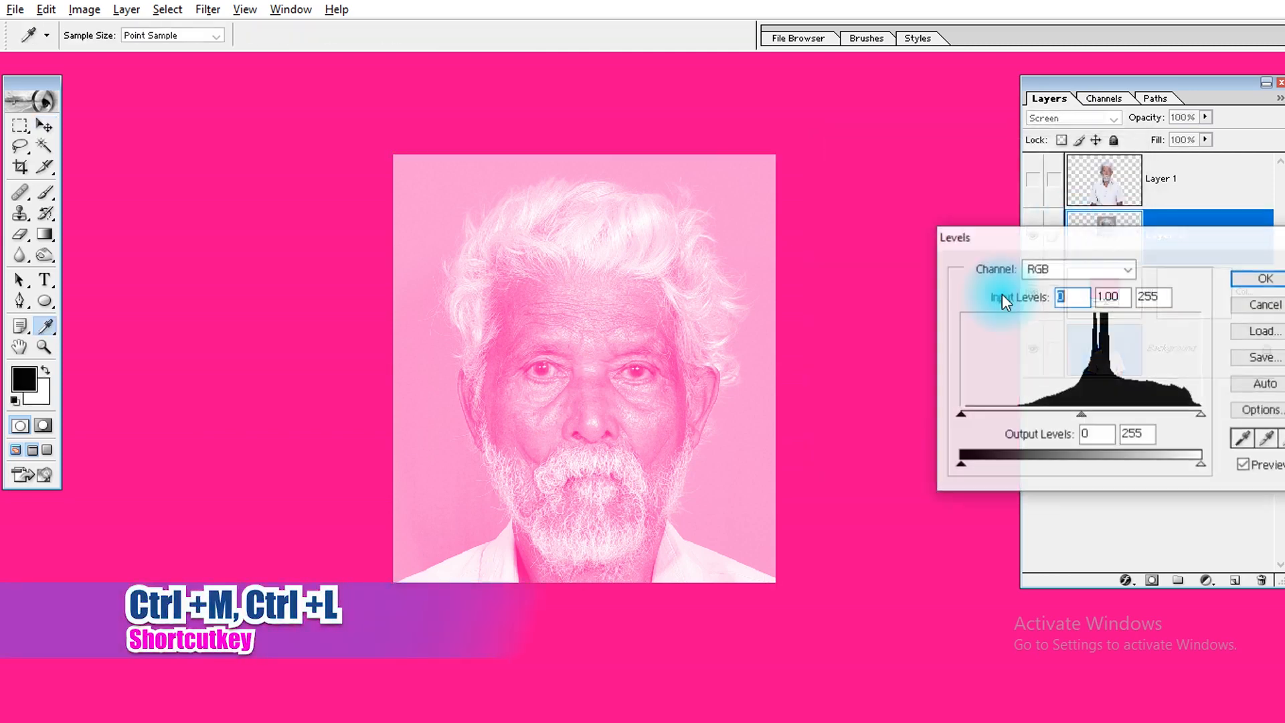
pyautogui.moveTo(1111, 238); pyautogui.dragTo(1012, 229)
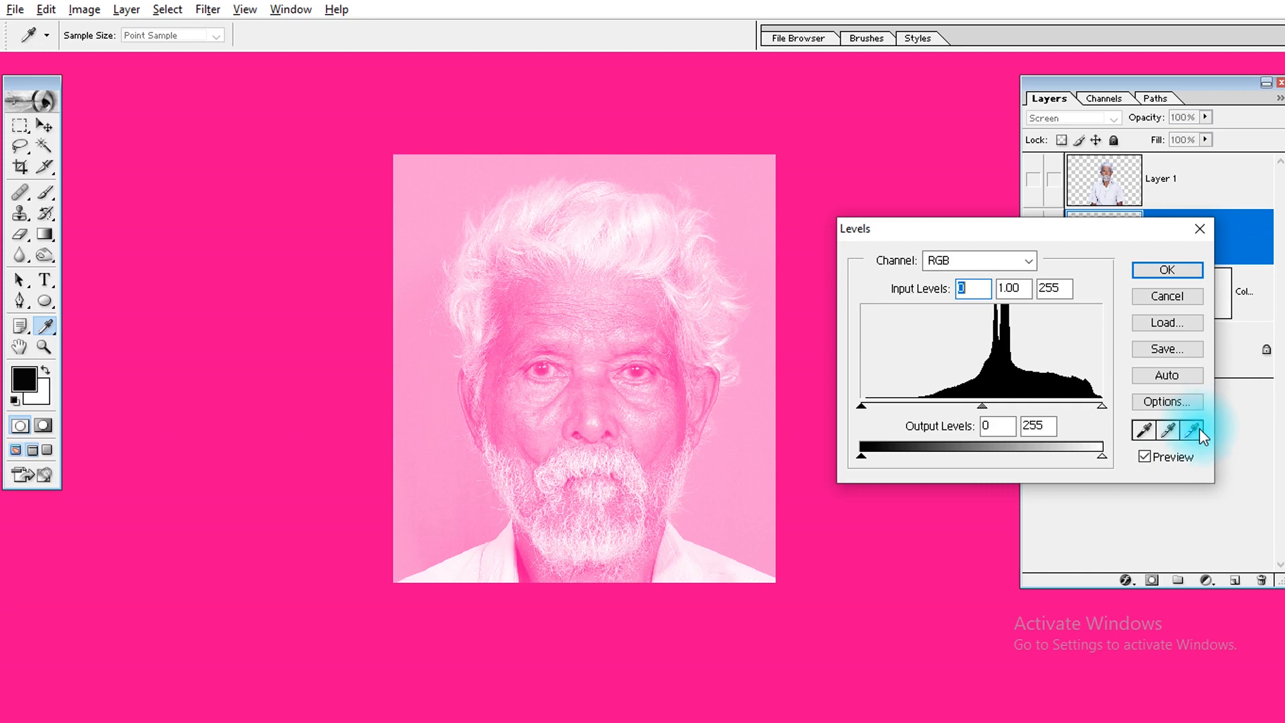
pyautogui.click(1145, 432)
pyautogui.click(1144, 431)
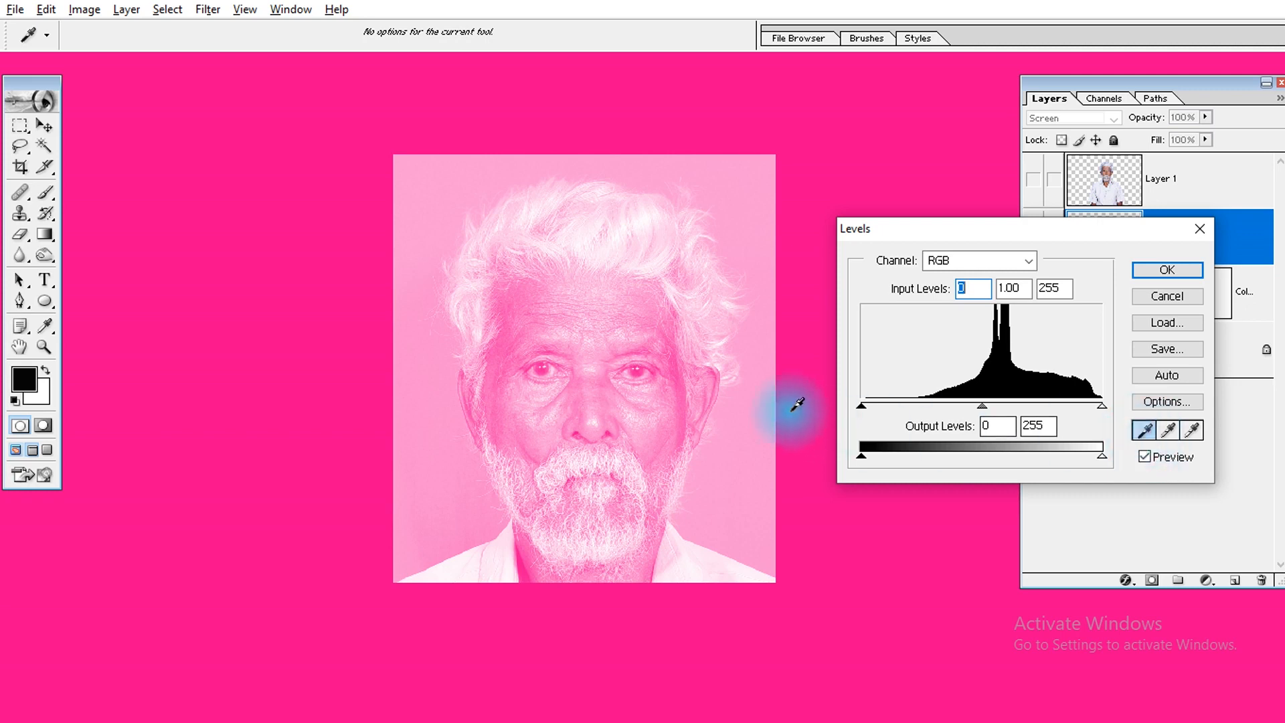
pyautogui.moveTo(1004, 229); pyautogui.dragTo(1025, 328)
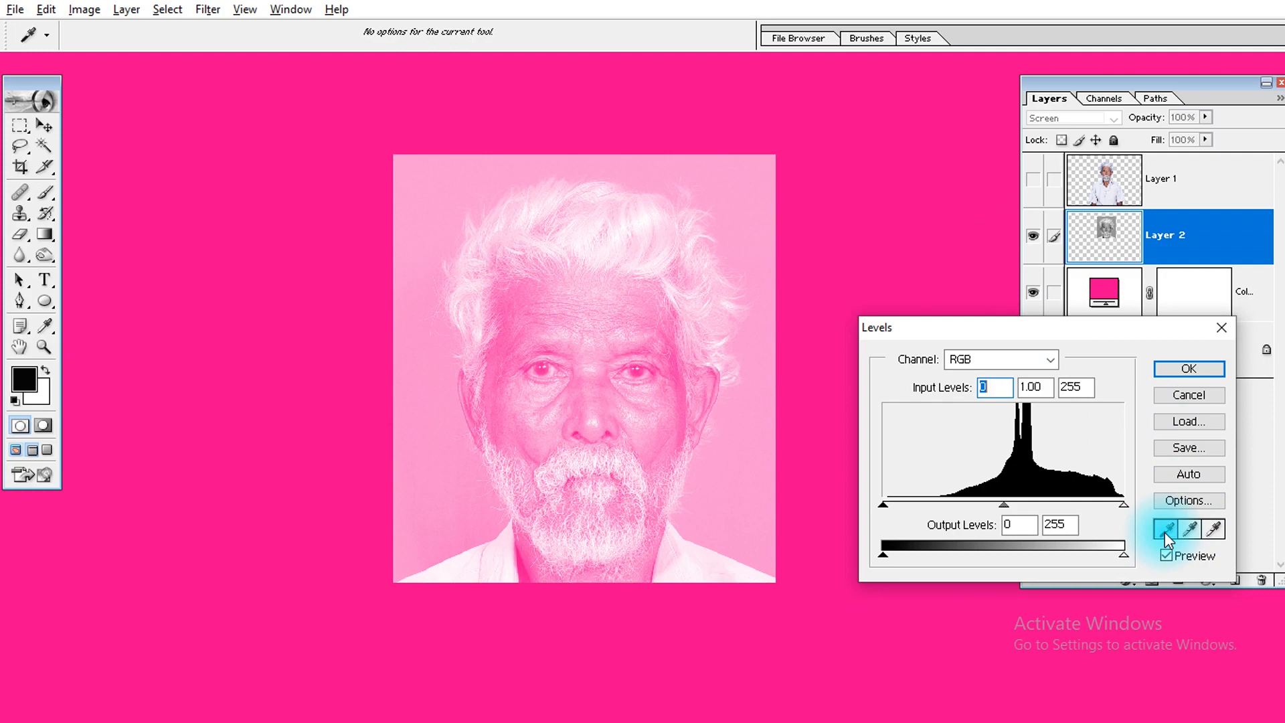
pyautogui.click(750, 395)
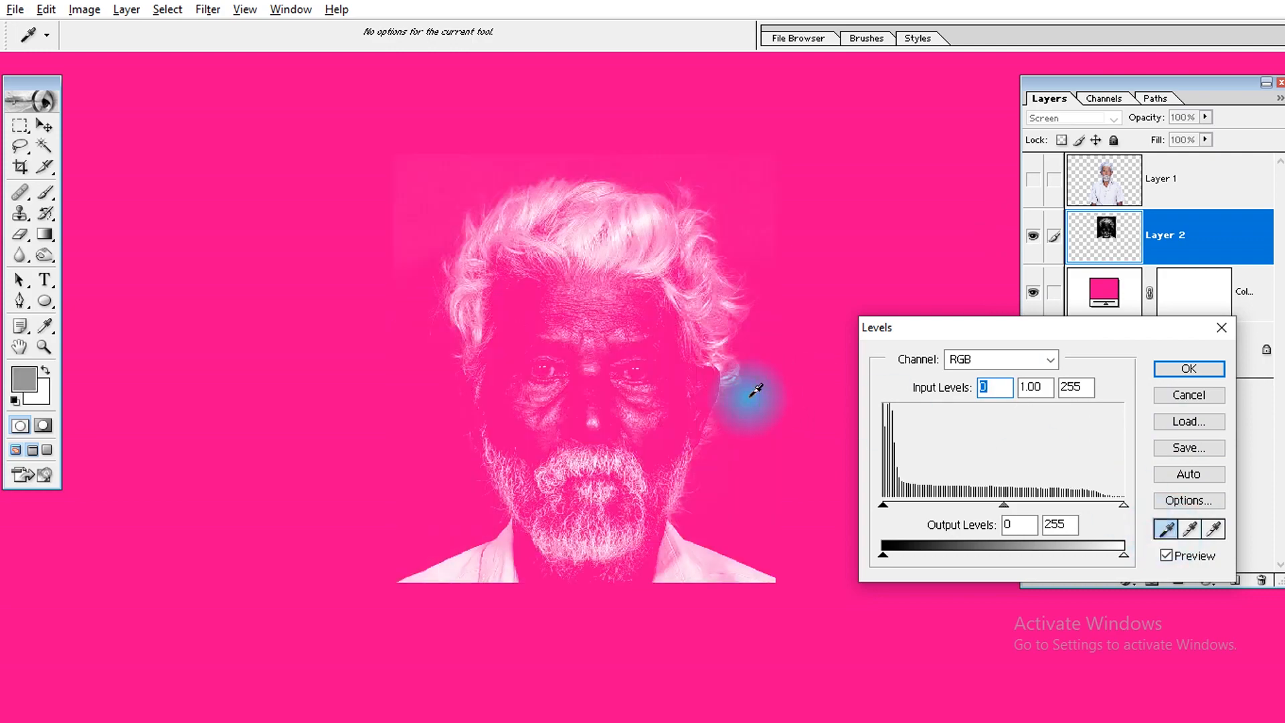
pyautogui.press('Return')
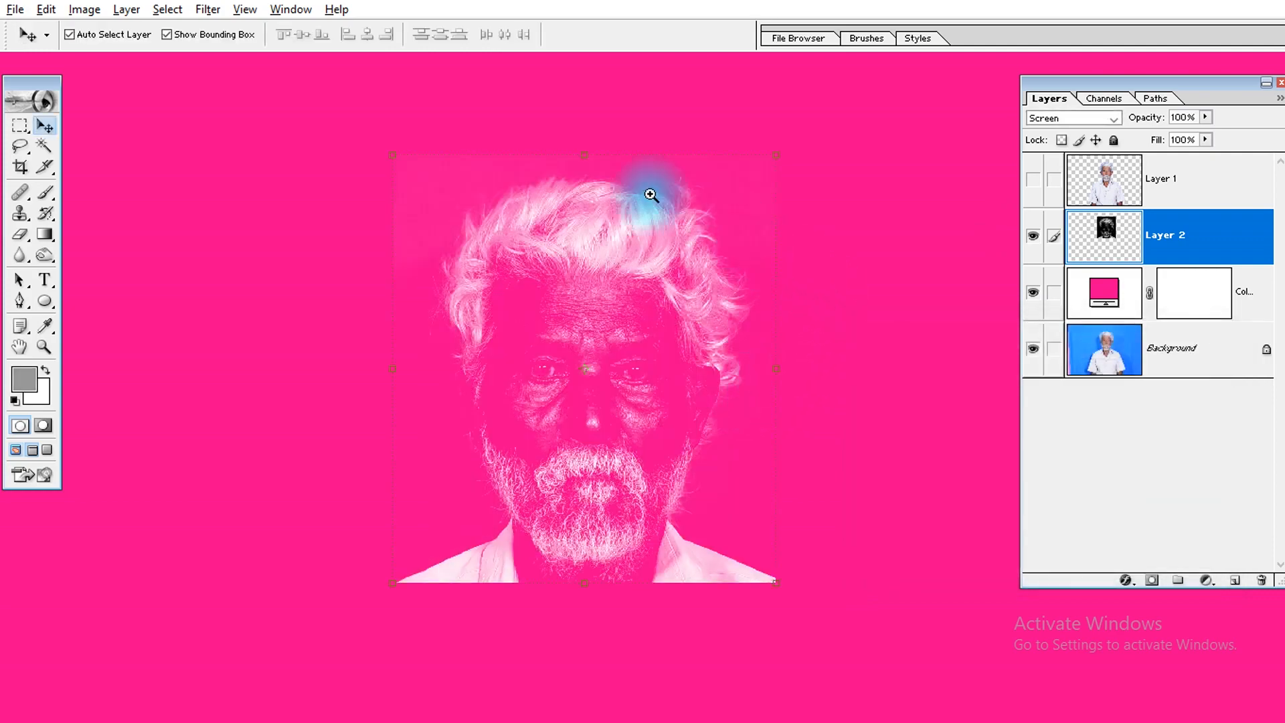
# - Set the black point with Curves on the leftover backdrop around Layer 2's head to reduce the faint rectangle
pyautogui.moveTo(513, 169); pyautogui.dragTo(418, 281)
pyautogui.moveTo(664, 241)
pyautogui.mouseDown()
pyautogui.moveTo(665, 492)
pyautogui.moveTo(665, 444)
pyautogui.moveTo(525, 382)
pyautogui.mouseUp()
pyautogui.moveTo(432, 417); pyautogui.dragTo(499, 390)
pyautogui.moveTo(445, 356); pyautogui.dragTo(481, 380)
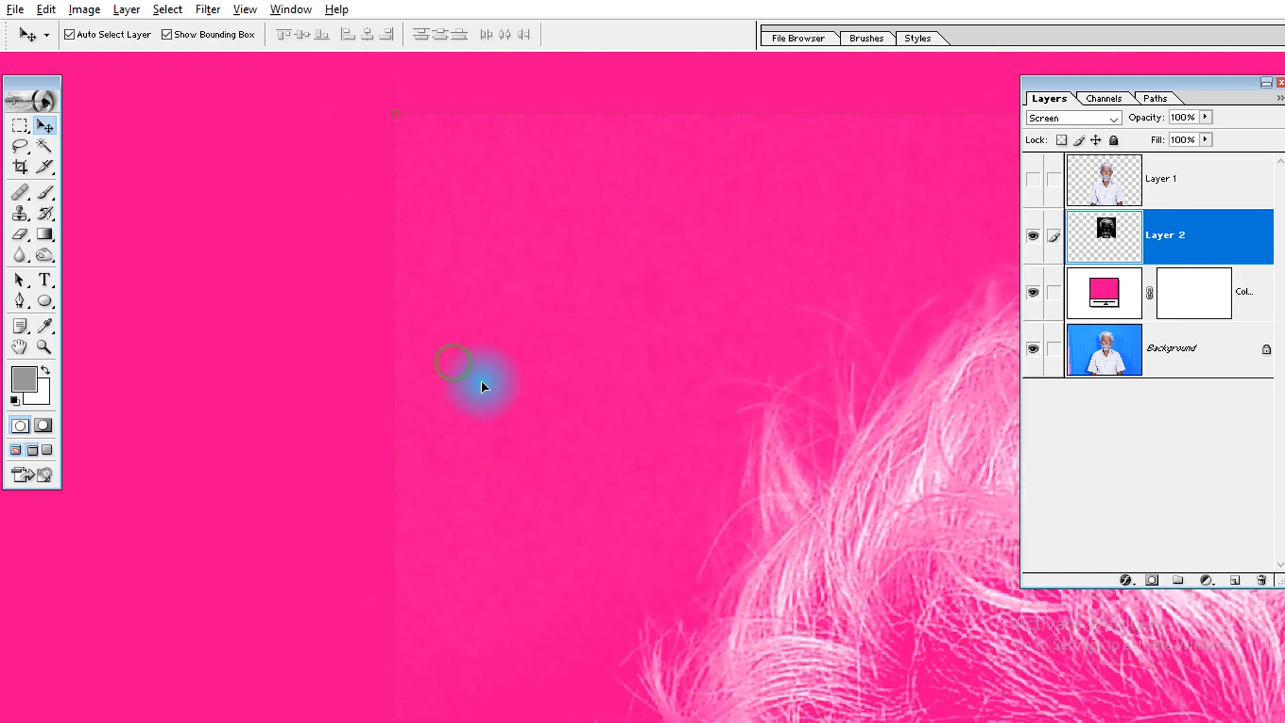
pyautogui.hotkey('ctrl', 'z')
pyautogui.hotkey('ctrl', 'm')
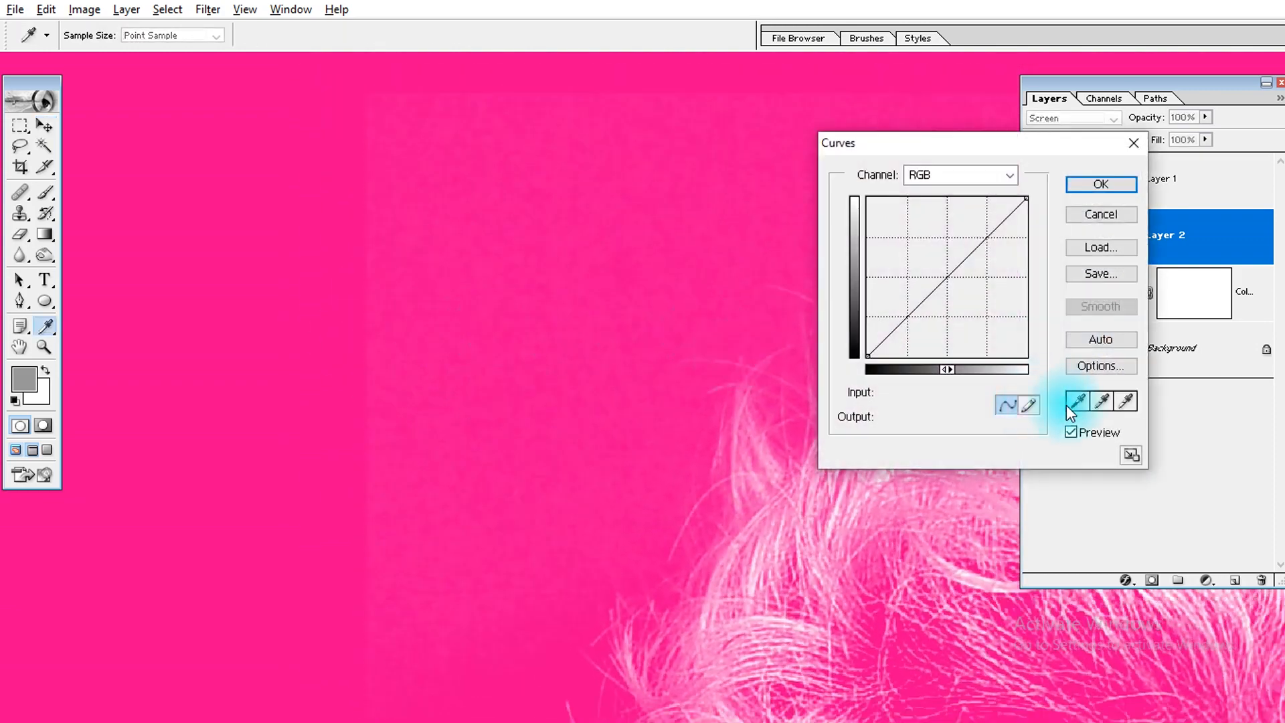
pyautogui.click(1078, 401)
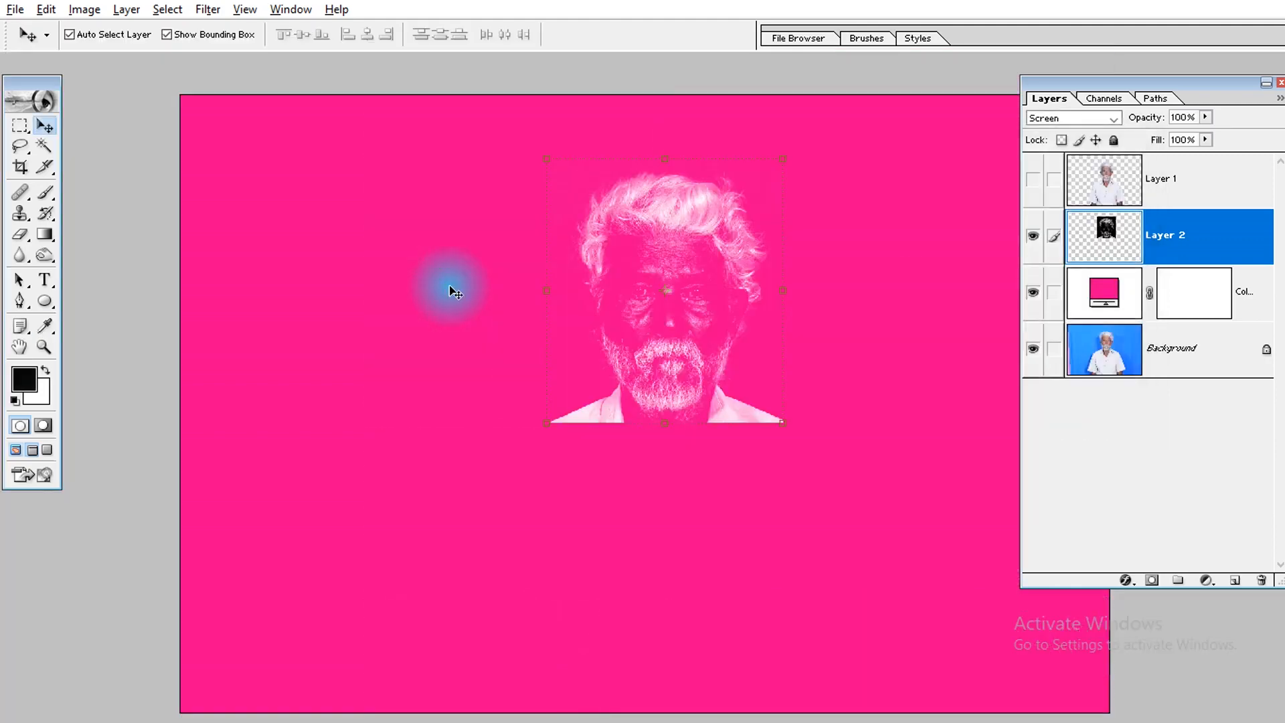
# - Show Layer 1 and examine its cutout edge against the loose strands around the crown and sides of the hair
pyautogui.click(1034, 179)
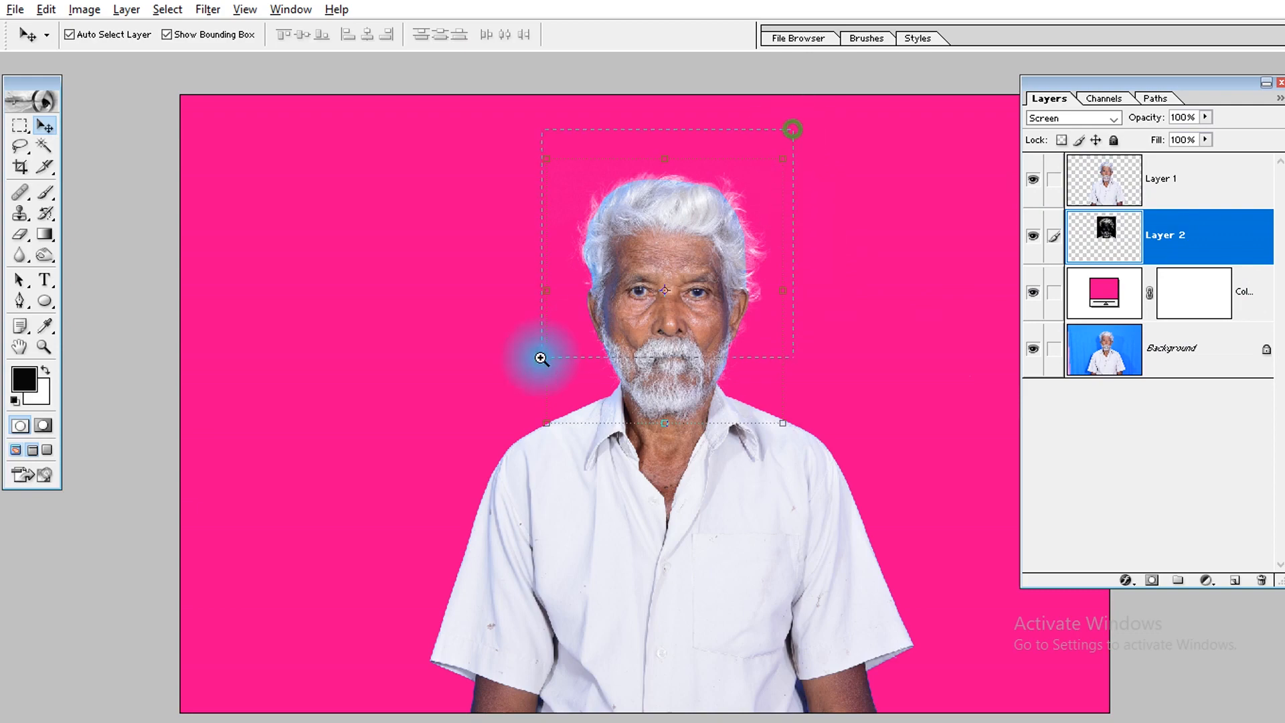
pyautogui.hotkey('ctrl', 'alt', '0')
pyautogui.scroll(-3, 784, 324)
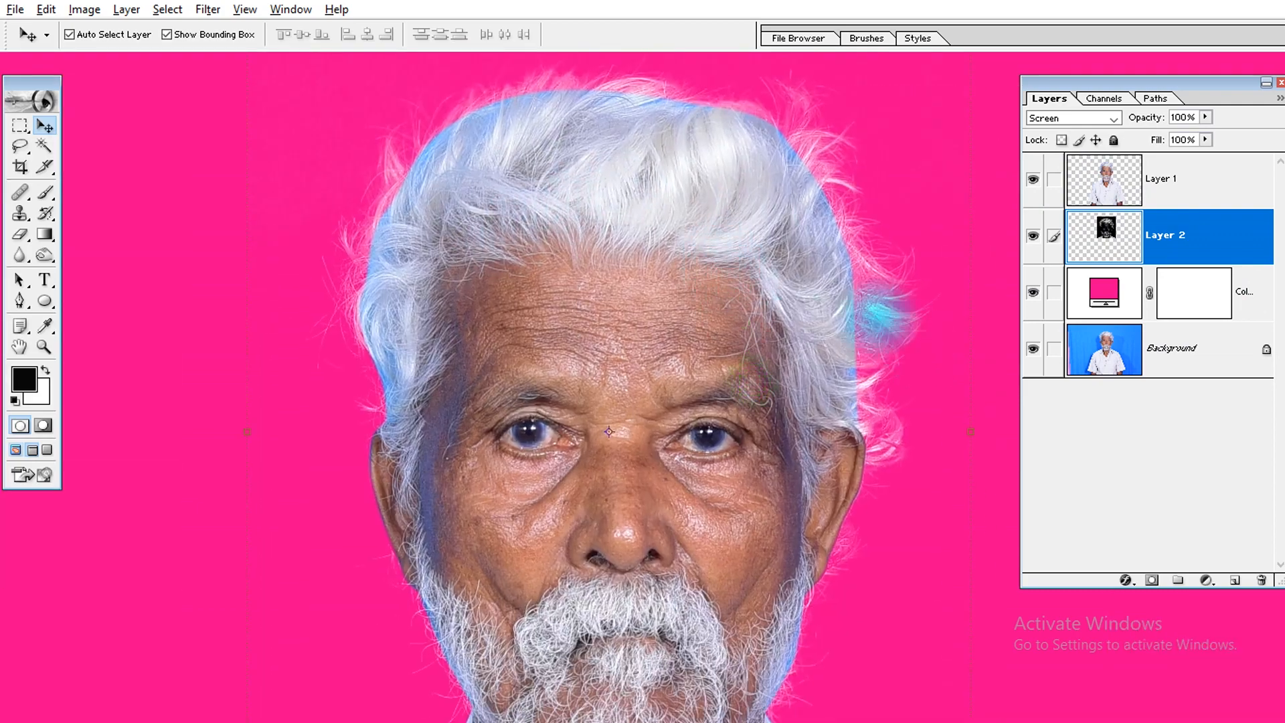
pyautogui.rightClick(880, 308)
pyautogui.click(902, 323)
pyautogui.moveTo(742, 248); pyautogui.dragTo(734, 324)
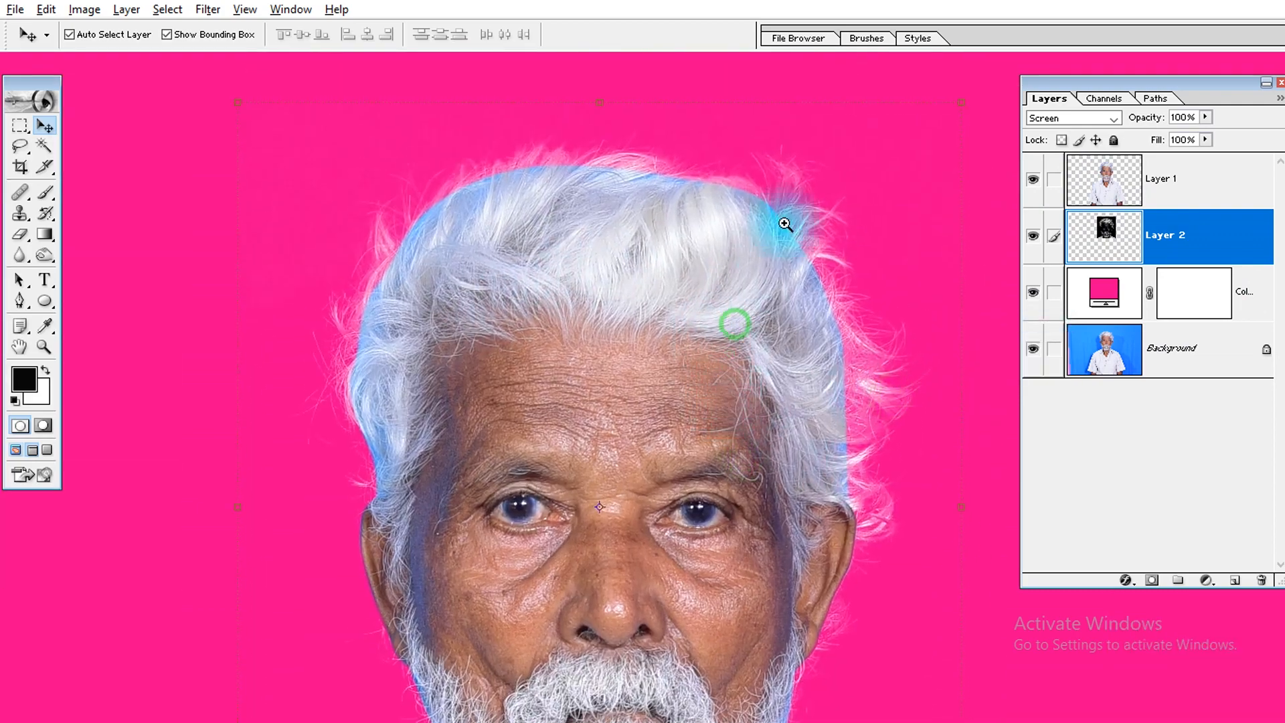
pyautogui.moveTo(785, 224); pyautogui.dragTo(718, 394)
pyautogui.moveTo(712, 281); pyautogui.dragTo(707, 339)
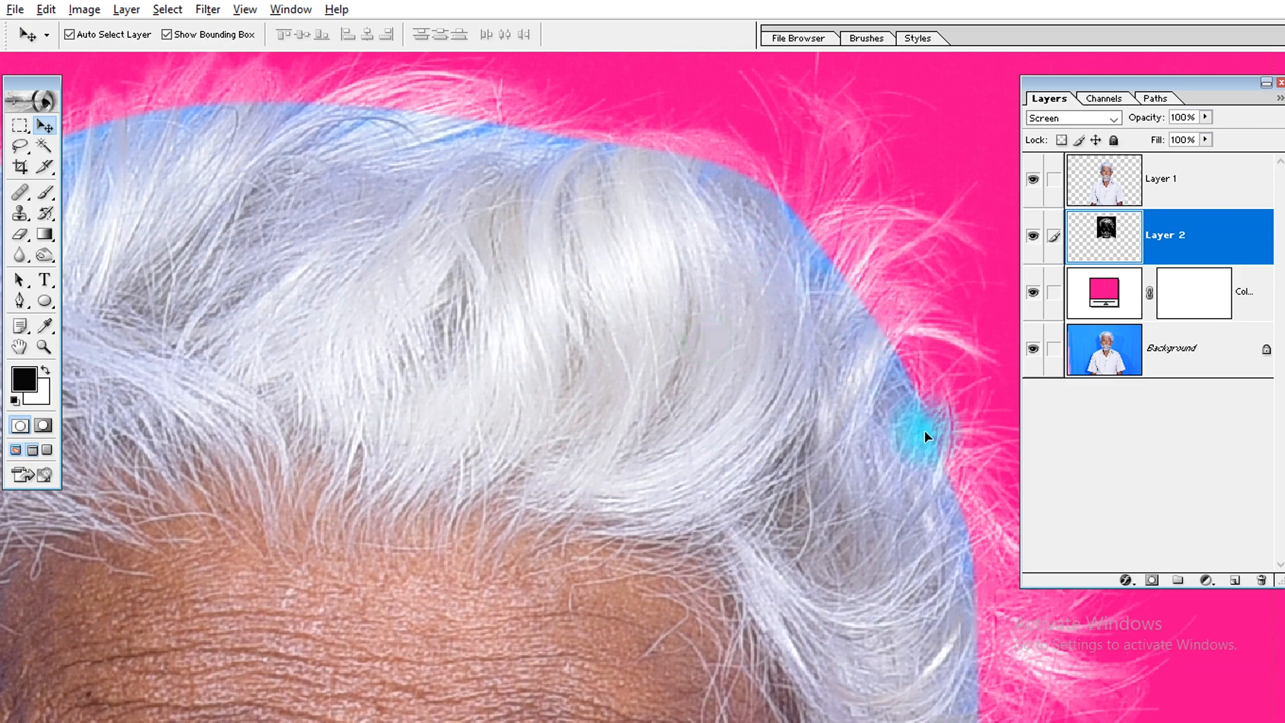
pyautogui.moveTo(387, 457); pyautogui.dragTo(950, 263)
pyautogui.moveTo(543, 468); pyautogui.dragTo(664, 321)
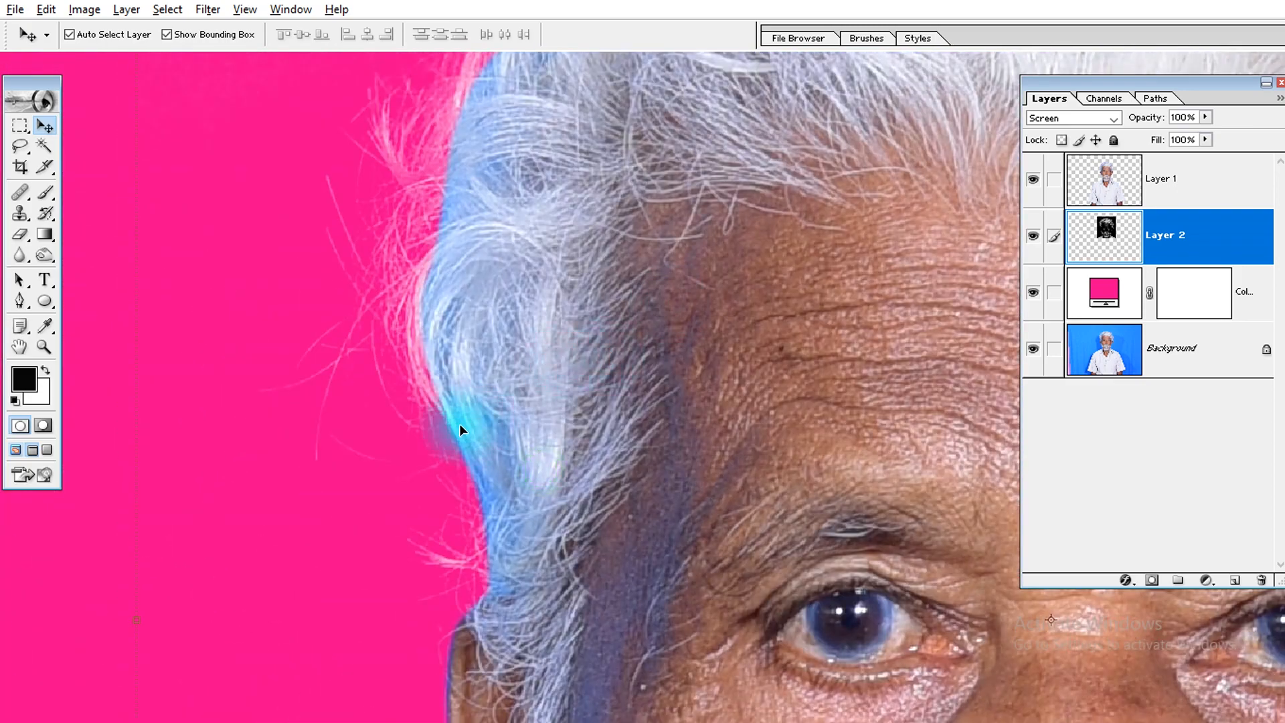
# - Erase the blue fringe on Layer 1 along the left side of the hair with a 125 px eraser at 75% opacity
pyautogui.press('e')
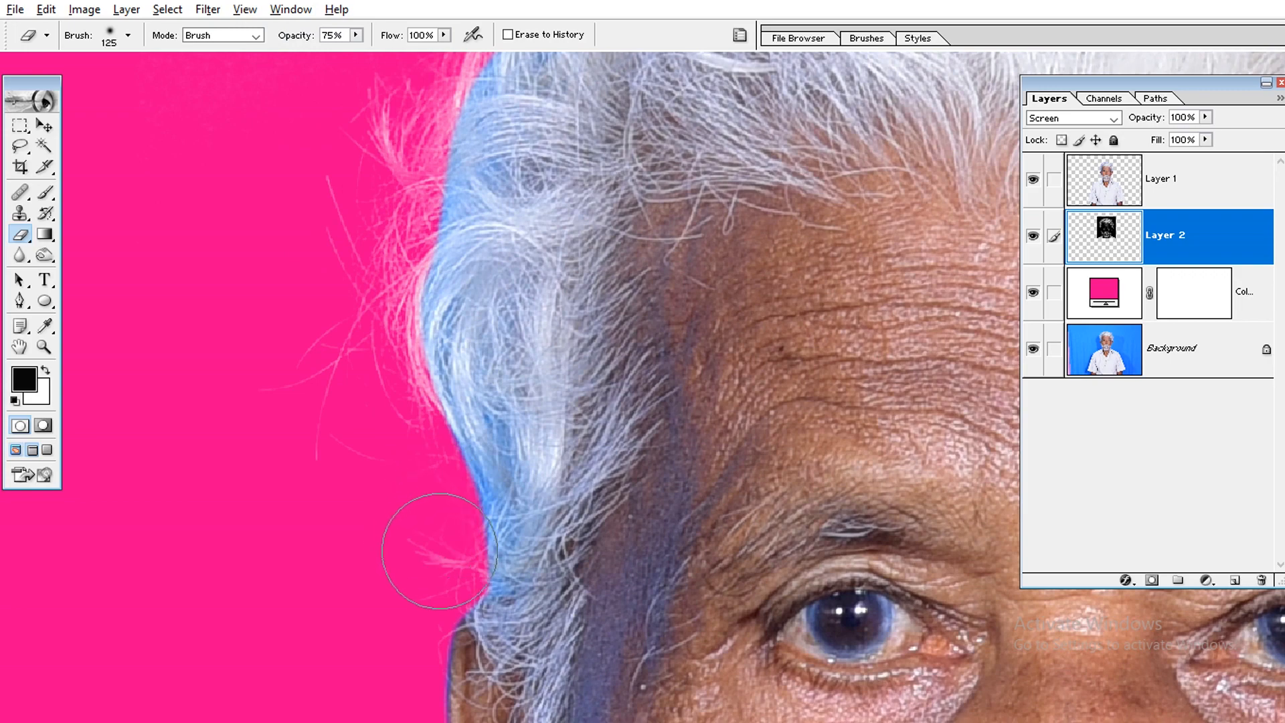
pyautogui.click(1091, 178)
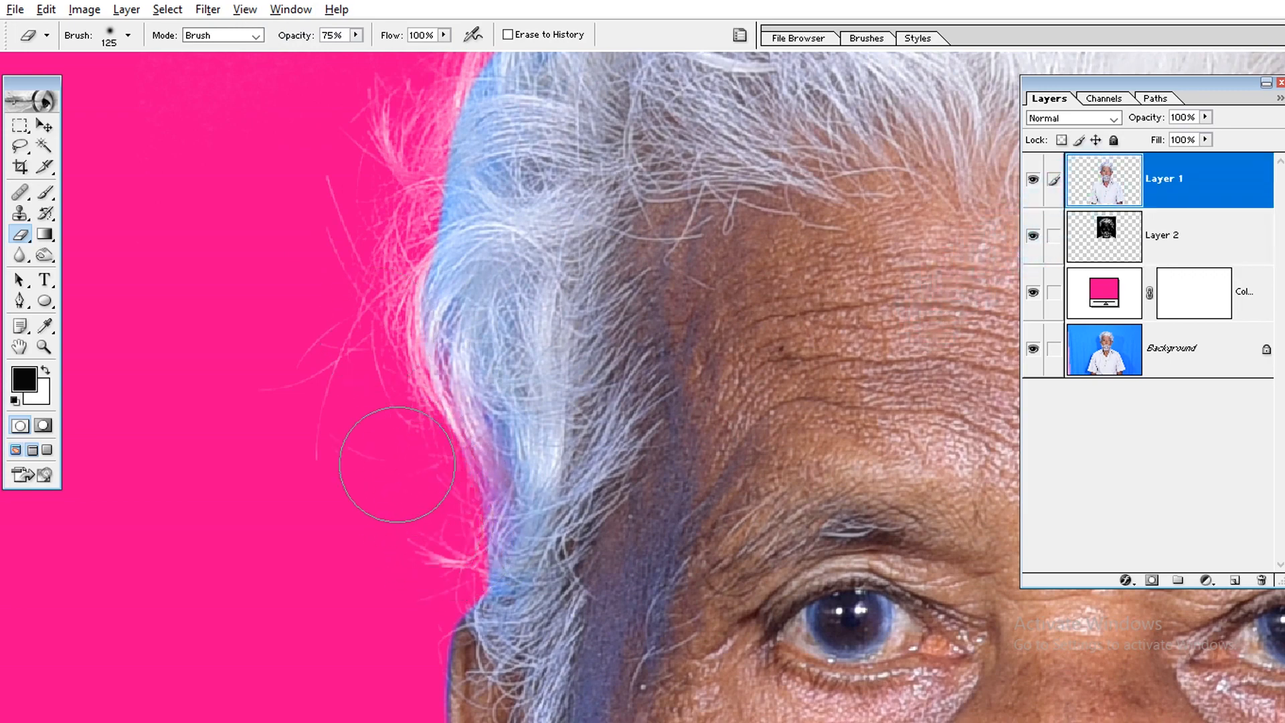
pyautogui.moveTo(401, 239)
pyautogui.mouseDown()
pyautogui.moveTo(387, 370)
pyautogui.moveTo(365, 351)
pyautogui.moveTo(388, 305)
pyautogui.mouseUp()
pyautogui.moveTo(390, 244); pyautogui.dragTo(366, 360)
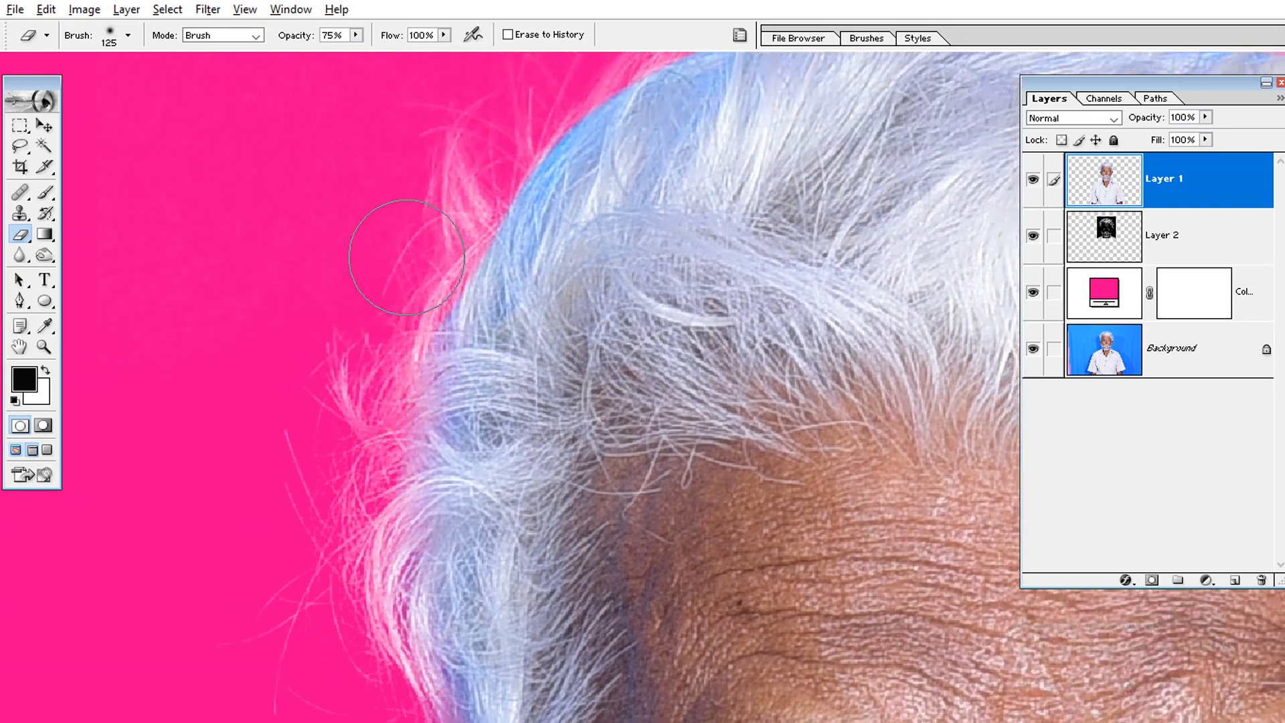
pyautogui.moveTo(455, 200)
pyautogui.mouseDown()
pyautogui.moveTo(431, 270)
pyautogui.moveTo(519, 174)
pyautogui.mouseUp()
pyautogui.moveTo(519, 174); pyautogui.dragTo(447, 304)
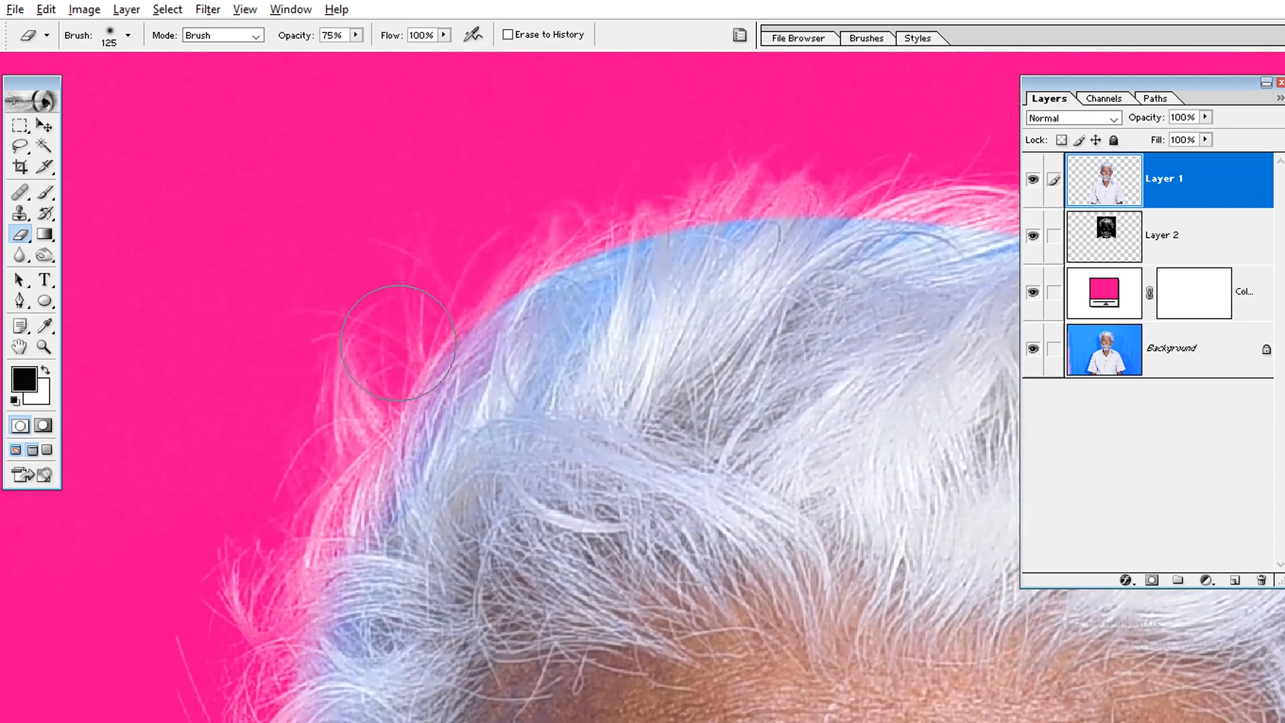
pyautogui.moveTo(397, 342)
pyautogui.mouseDown()
pyautogui.moveTo(509, 245)
pyautogui.moveTo(438, 261)
pyautogui.mouseUp()
pyautogui.moveTo(411, 295)
pyautogui.mouseDown()
pyautogui.moveTo(560, 238)
pyautogui.moveTo(603, 238)
pyautogui.moveTo(486, 215)
pyautogui.mouseUp()
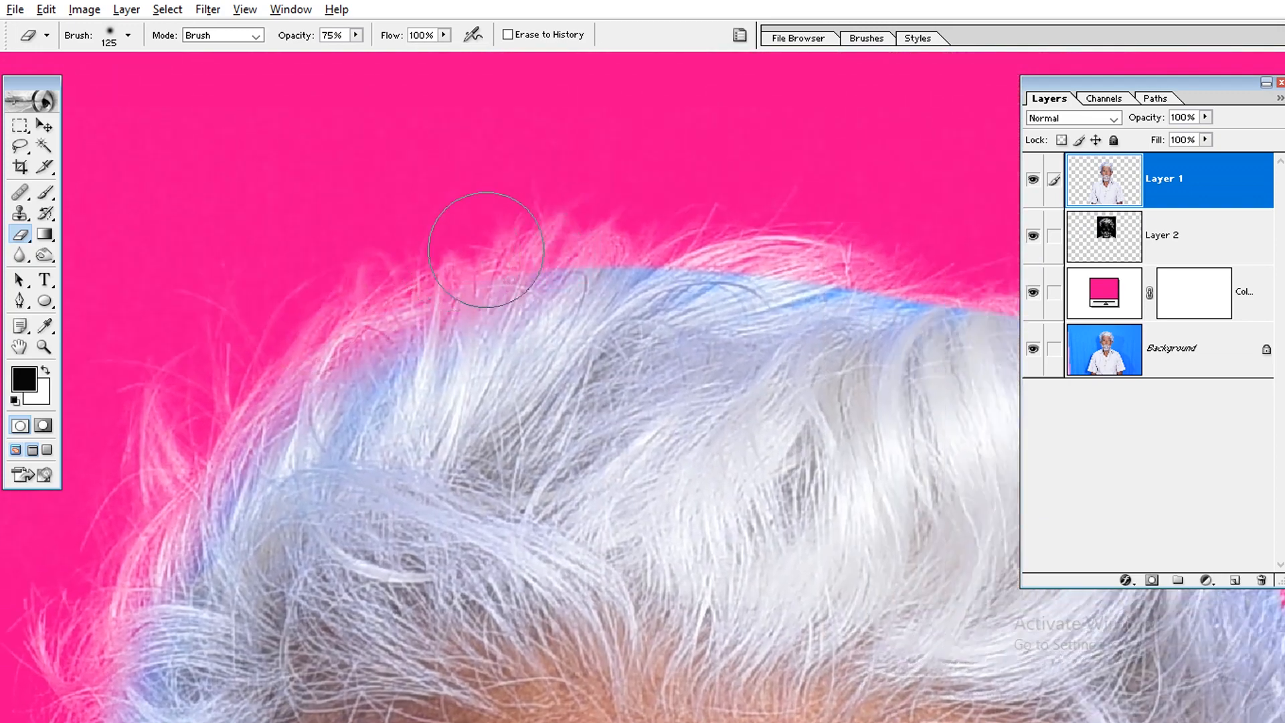
# - Erase Layer 1's blue fringe over the crown and down the right side of the hair, revealing the Screen-blended strands
pyautogui.moveTo(737, 201)
pyautogui.mouseDown()
pyautogui.moveTo(567, 224)
pyautogui.moveTo(724, 250)
pyautogui.moveTo(648, 246)
pyautogui.mouseUp()
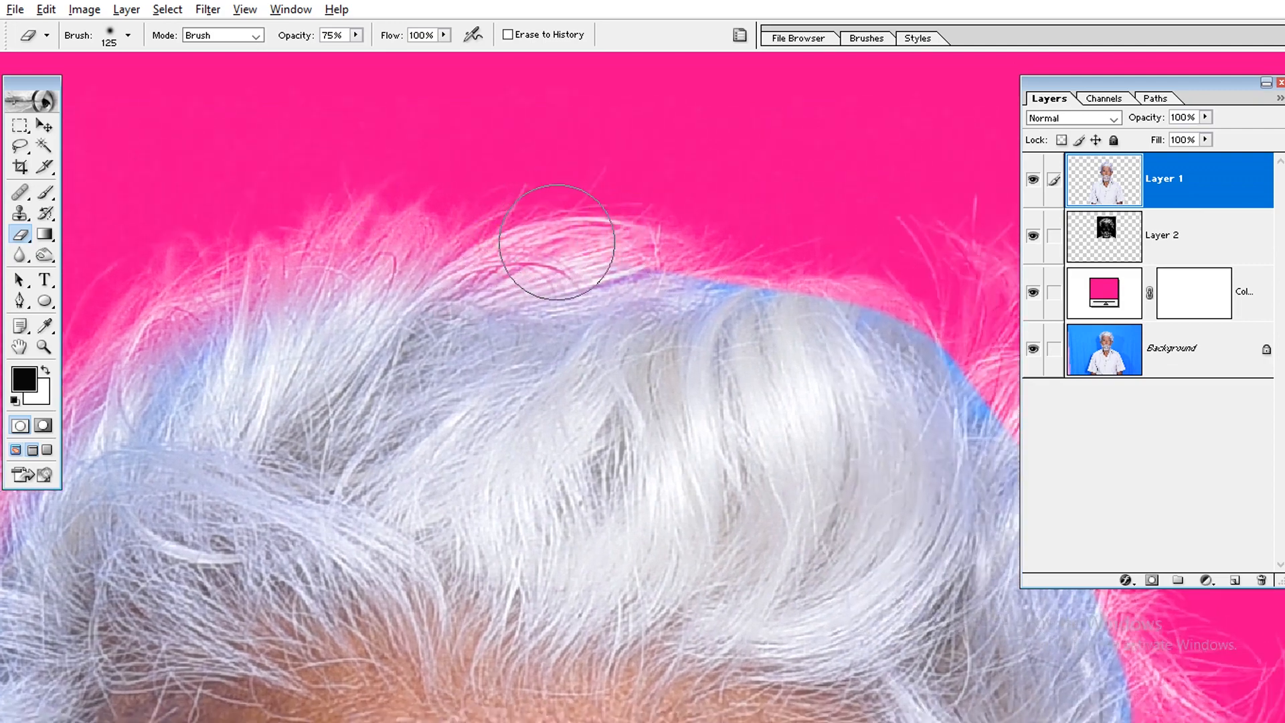
pyautogui.moveTo(557, 241); pyautogui.dragTo(795, 249)
pyautogui.moveTo(750, 258); pyautogui.dragTo(582, 216)
pyautogui.moveTo(486, 230); pyautogui.dragTo(803, 227)
pyautogui.moveTo(679, 214)
pyautogui.mouseDown()
pyautogui.moveTo(850, 285)
pyautogui.moveTo(841, 264)
pyautogui.mouseUp()
pyautogui.moveTo(784, 261)
pyautogui.mouseDown()
pyautogui.moveTo(860, 341)
pyautogui.moveTo(829, 265)
pyautogui.moveTo(882, 395)
pyautogui.moveTo(863, 341)
pyautogui.mouseUp()
pyautogui.moveTo(847, 355); pyautogui.dragTo(905, 525)
pyautogui.moveTo(913, 583); pyautogui.dragTo(900, 455)
pyautogui.moveTo(864, 435)
pyautogui.mouseDown()
pyautogui.moveTo(894, 519)
pyautogui.moveTo(884, 408)
pyautogui.moveTo(881, 475)
pyautogui.mouseUp()
pyautogui.moveTo(886, 518)
pyautogui.mouseDown()
pyautogui.moveTo(857, 418)
pyautogui.moveTo(870, 439)
pyautogui.moveTo(827, 350)
pyautogui.mouseUp()
pyautogui.moveTo(927, 337); pyautogui.dragTo(923, 280)
# - Examine the blended hair outline around the whole head
pyautogui.hotkey('ctrl', '0')
pyautogui.moveTo(878, 115); pyautogui.dragTo(579, 315)
pyautogui.moveTo(510, 339); pyautogui.dragTo(689, 293)
pyautogui.press('v')
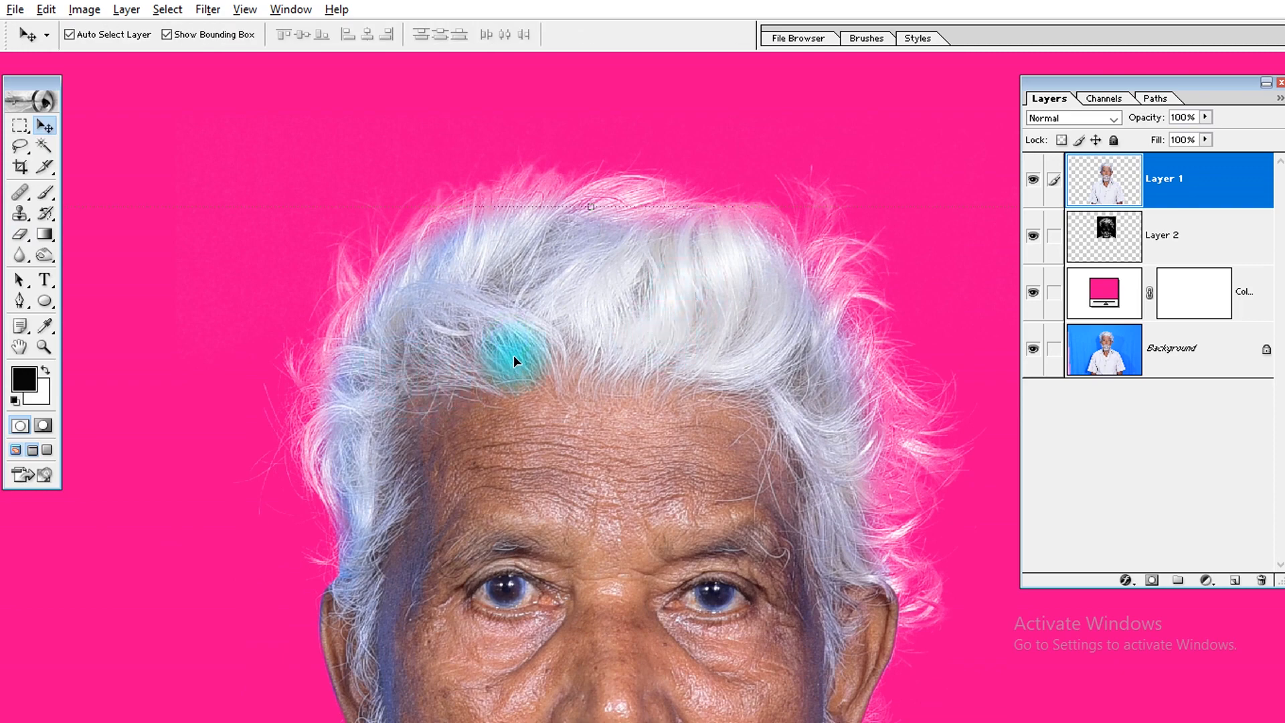
pyautogui.hotkey('ctrl', '-')
pyautogui.hotkey('ctrl', '-')
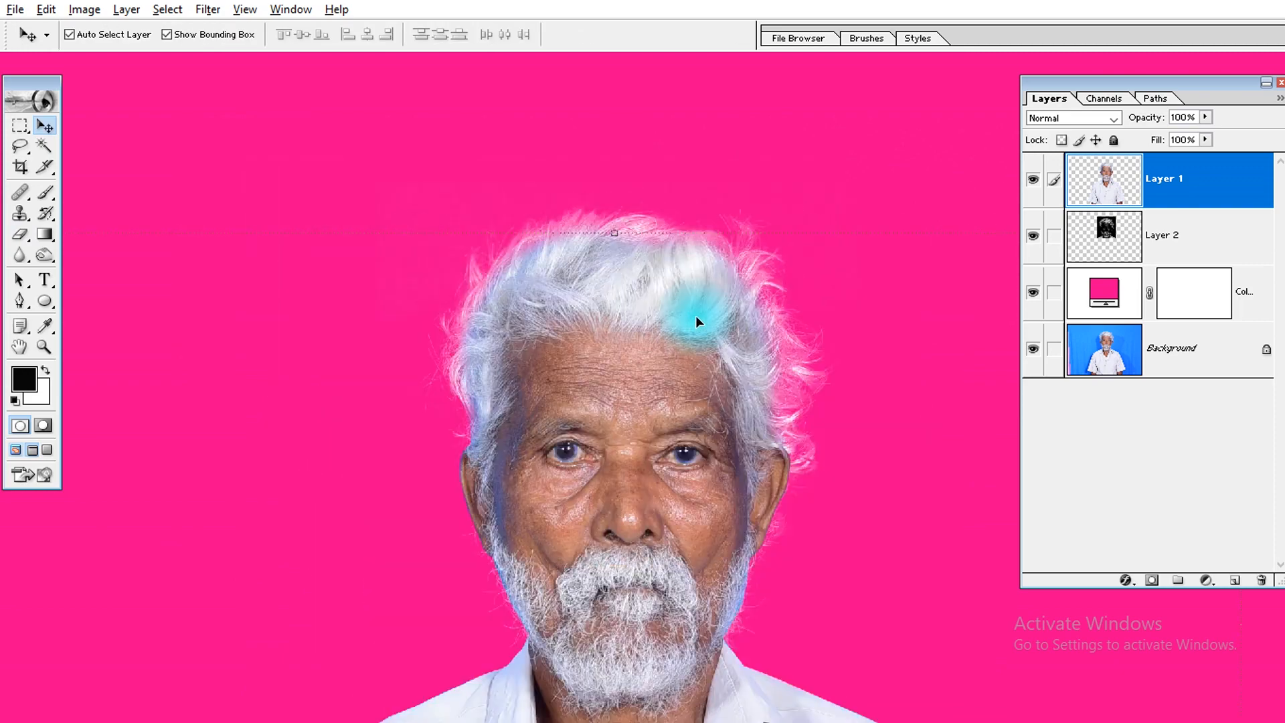
pyautogui.moveTo(628, 357)
pyautogui.mouseDown()
pyautogui.moveTo(673, 508)
pyautogui.moveTo(627, 337)
pyautogui.mouseUp()
pyautogui.hotkey('ctrl', 'z')
# - Erase the blue fringe on Layer 1 along both sides of the beard with a 60 px eraser at 75% opacity
pyautogui.moveTo(809, 303); pyautogui.dragTo(598, 475)
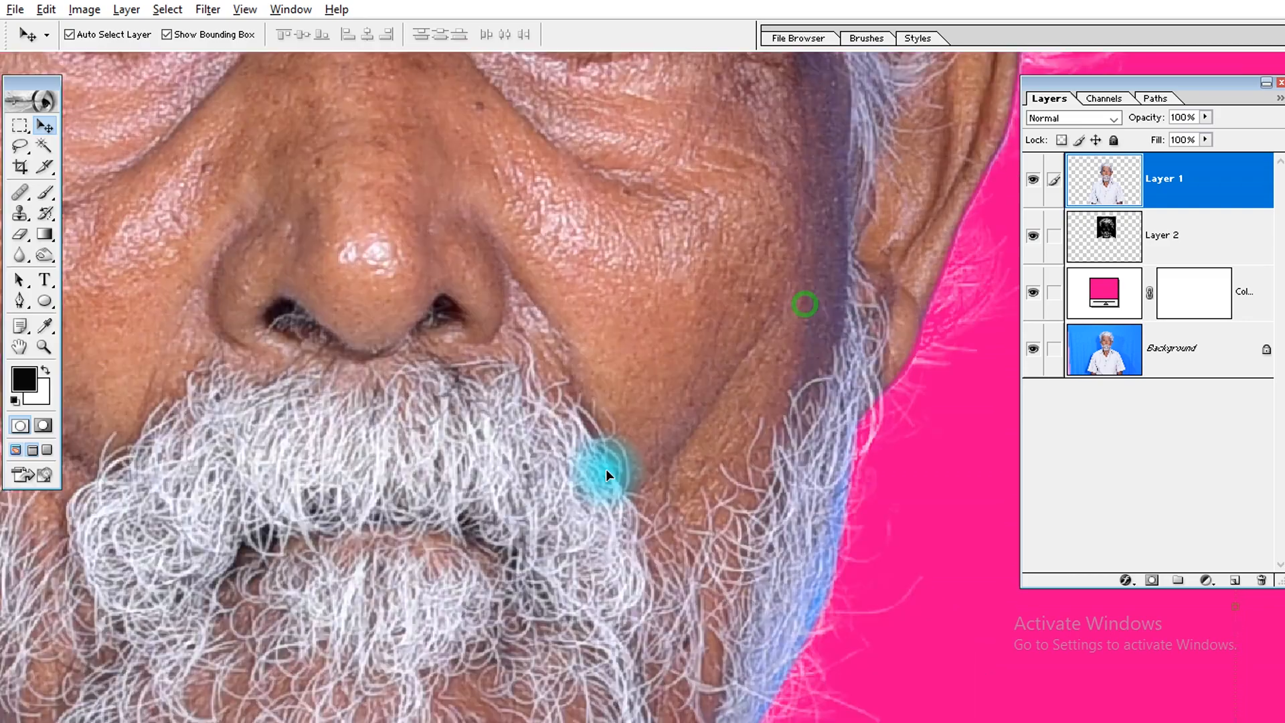
pyautogui.moveTo(757, 584); pyautogui.dragTo(758, 358)
pyautogui.moveTo(416, 395); pyautogui.dragTo(884, 355)
pyautogui.moveTo(562, 339); pyautogui.dragTo(817, 451)
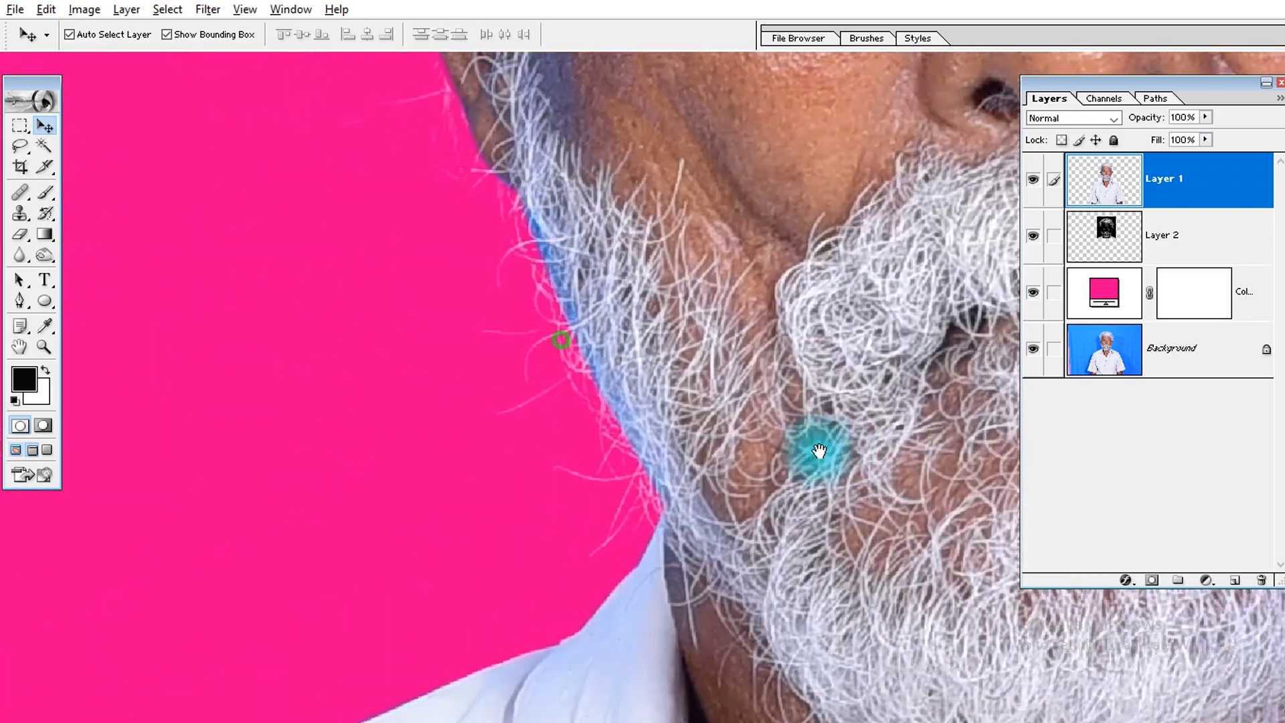
pyautogui.moveTo(606, 307); pyautogui.dragTo(691, 419)
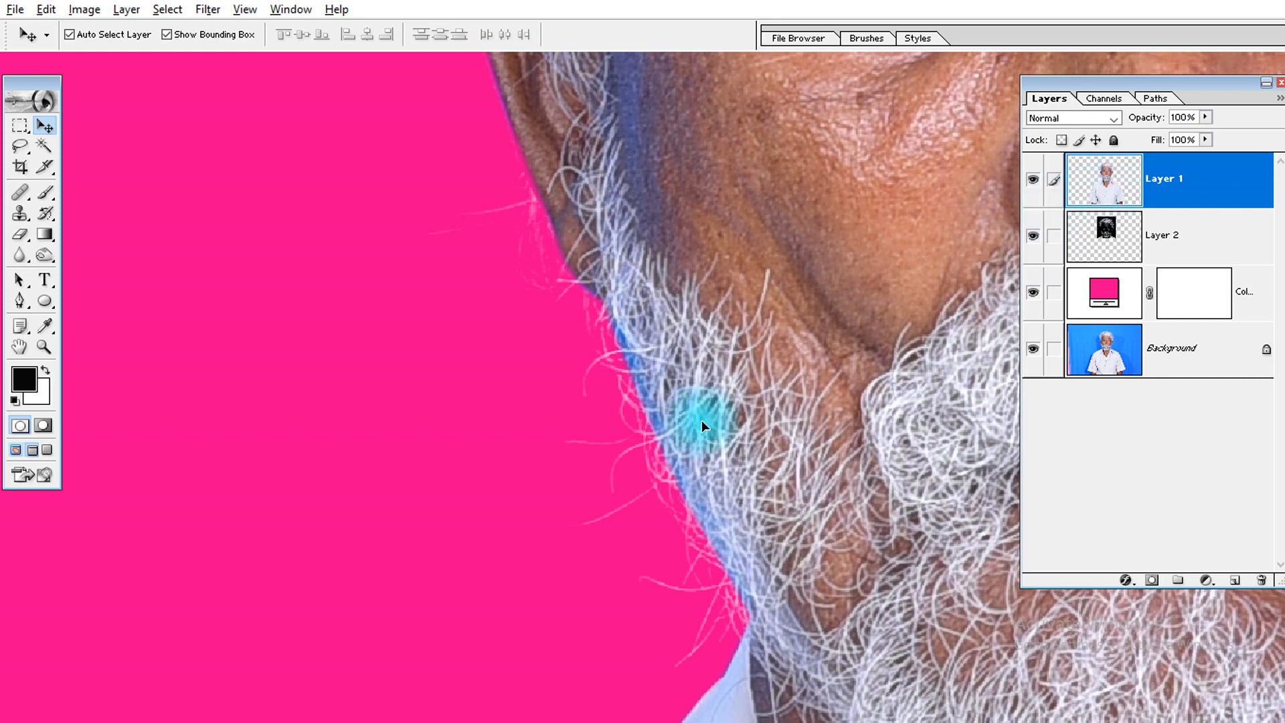
pyautogui.press('e')
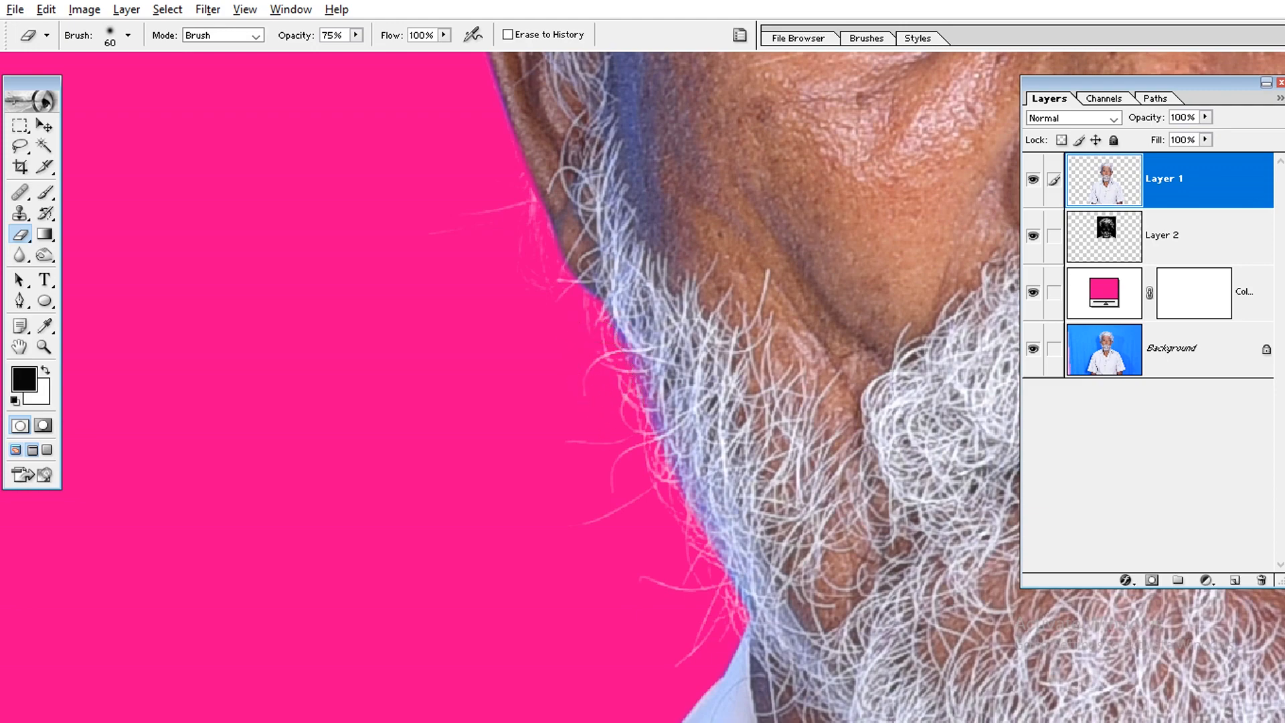
pyautogui.moveTo(752, 556); pyautogui.dragTo(21, 426)
pyautogui.moveTo(531, 422); pyautogui.dragTo(335, 402)
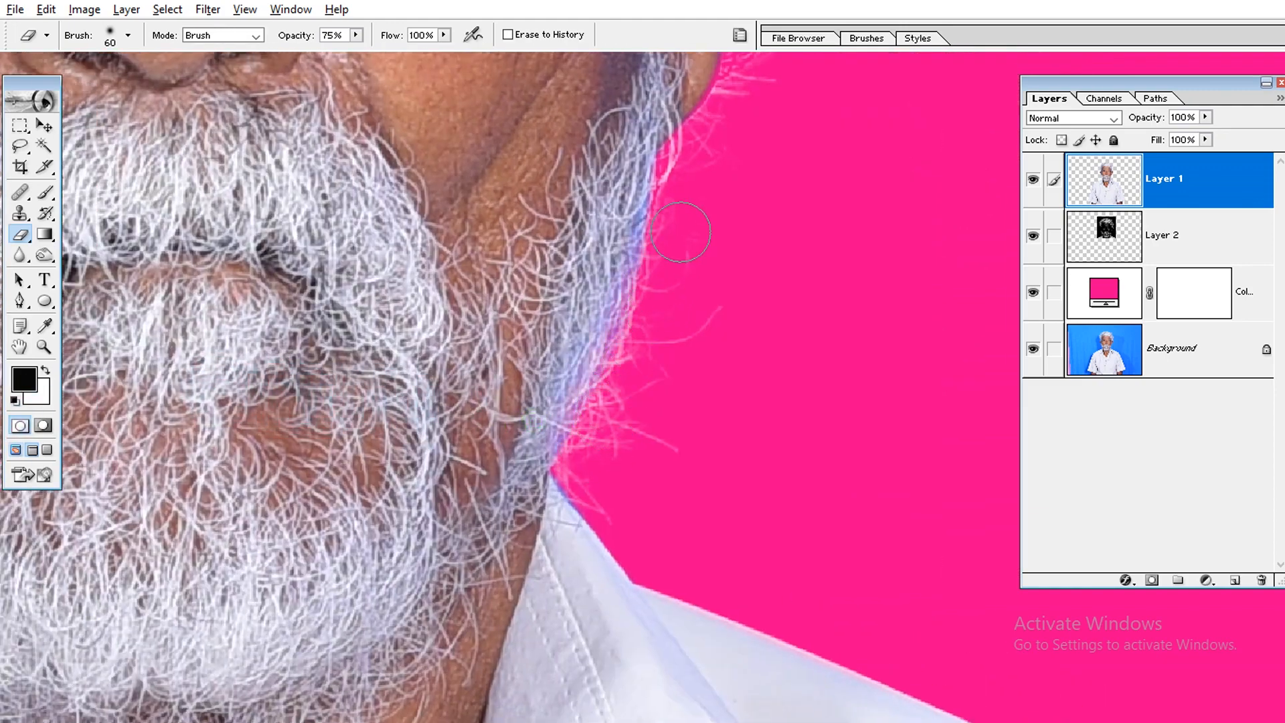
pyautogui.moveTo(761, 259); pyautogui.dragTo(761, 245)
# - Try duplicating Layer 2 to strengthen the white strands around the hair, and undo the duplicate
pyautogui.hotkey('ctrl', '0')
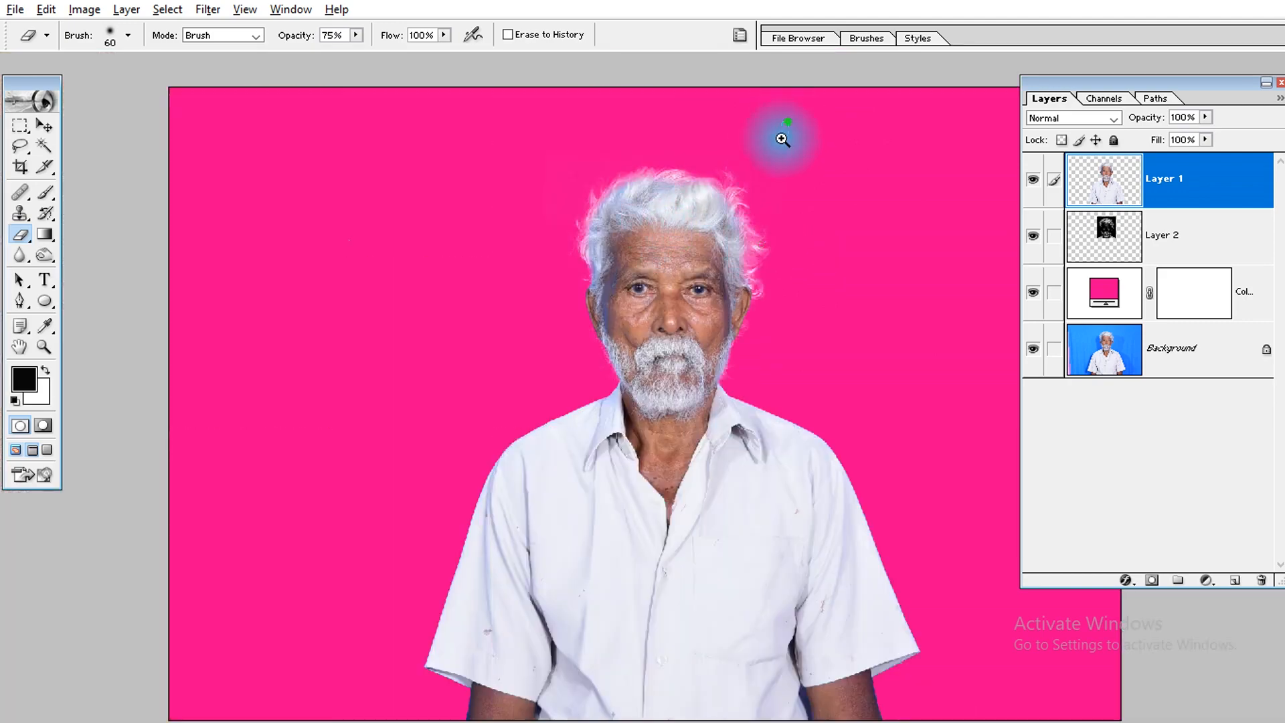
pyautogui.moveTo(782, 139); pyautogui.dragTo(486, 418)
pyautogui.moveTo(636, 376); pyautogui.dragTo(519, 494)
pyautogui.press('v')
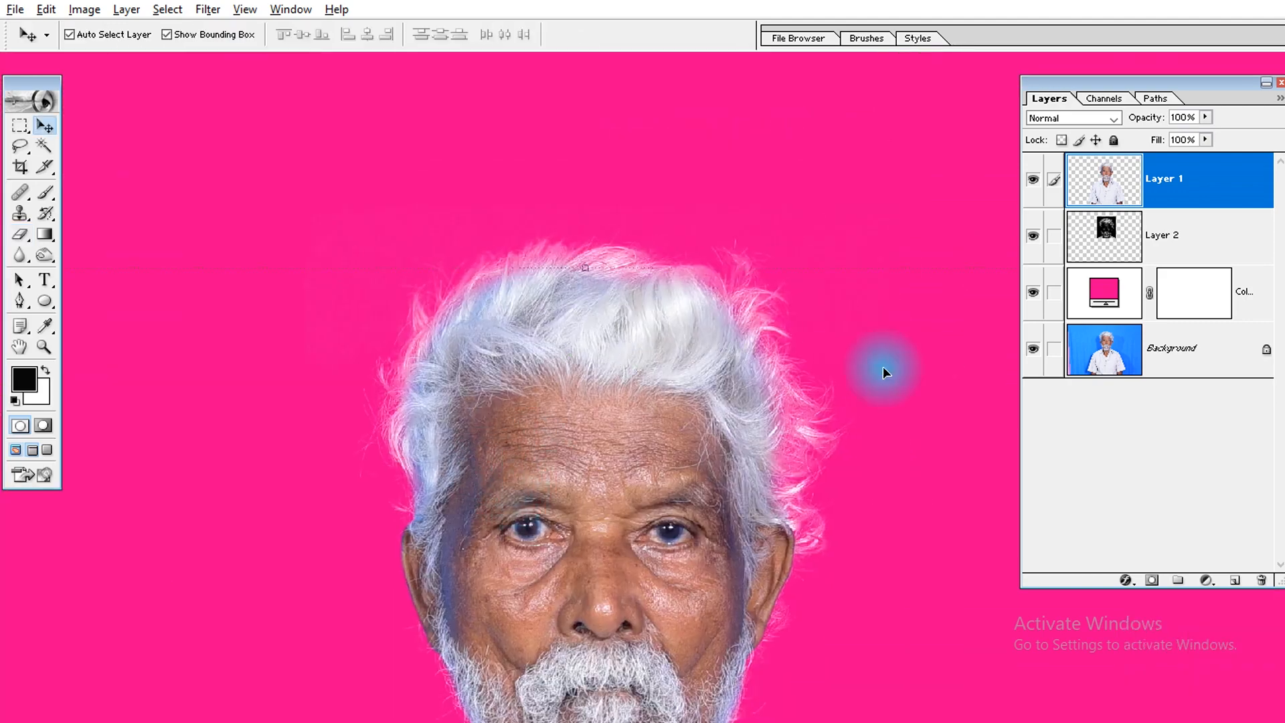
pyautogui.click(1166, 237)
pyautogui.hotkey('ctrl', 'j')
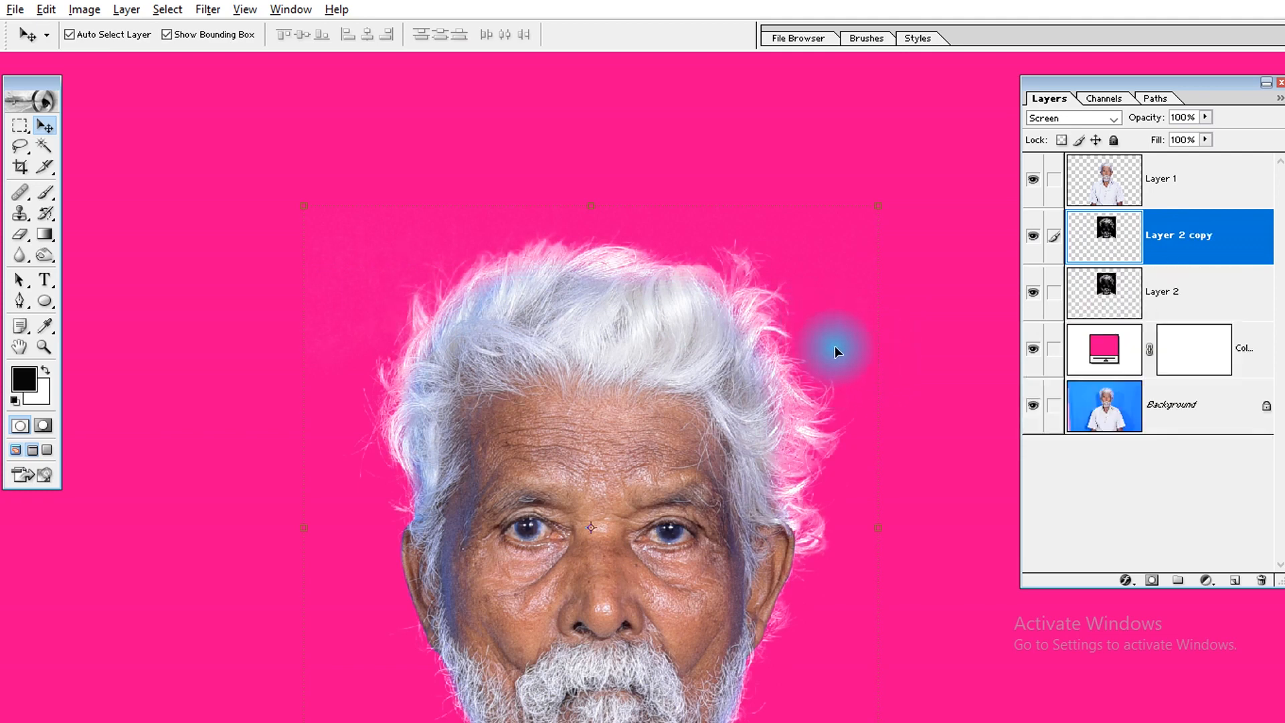
pyautogui.hotkey('ctrl', 'z')
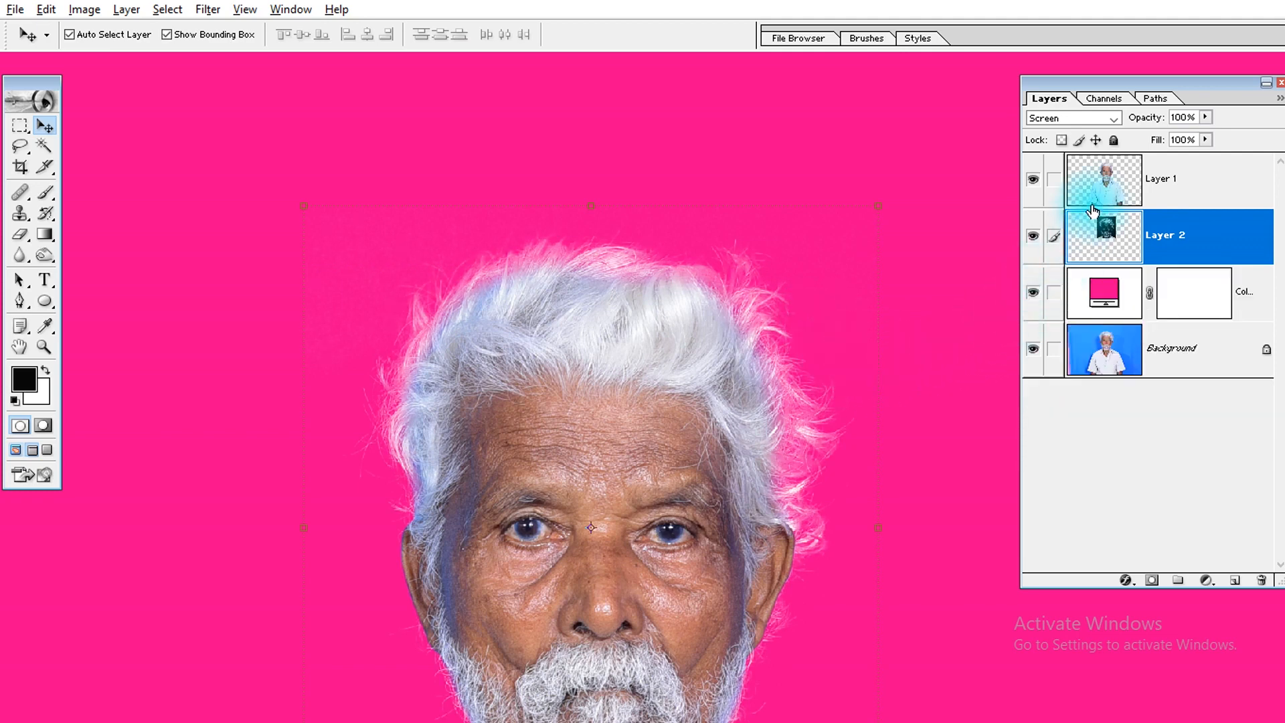
# - Set Layer 2's opacity to 50% while checking the strands along the right side of the hair
pyautogui.moveTo(824, 195); pyautogui.dragTo(805, 388)
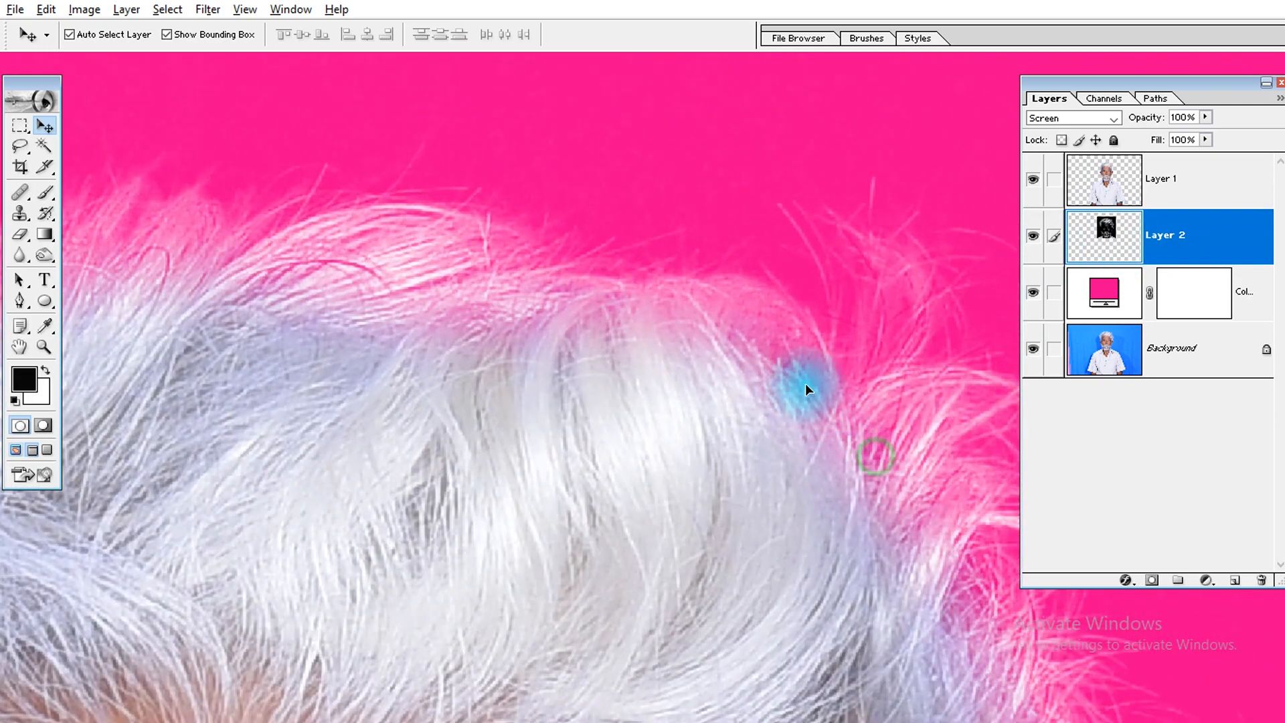
pyautogui.press('5')
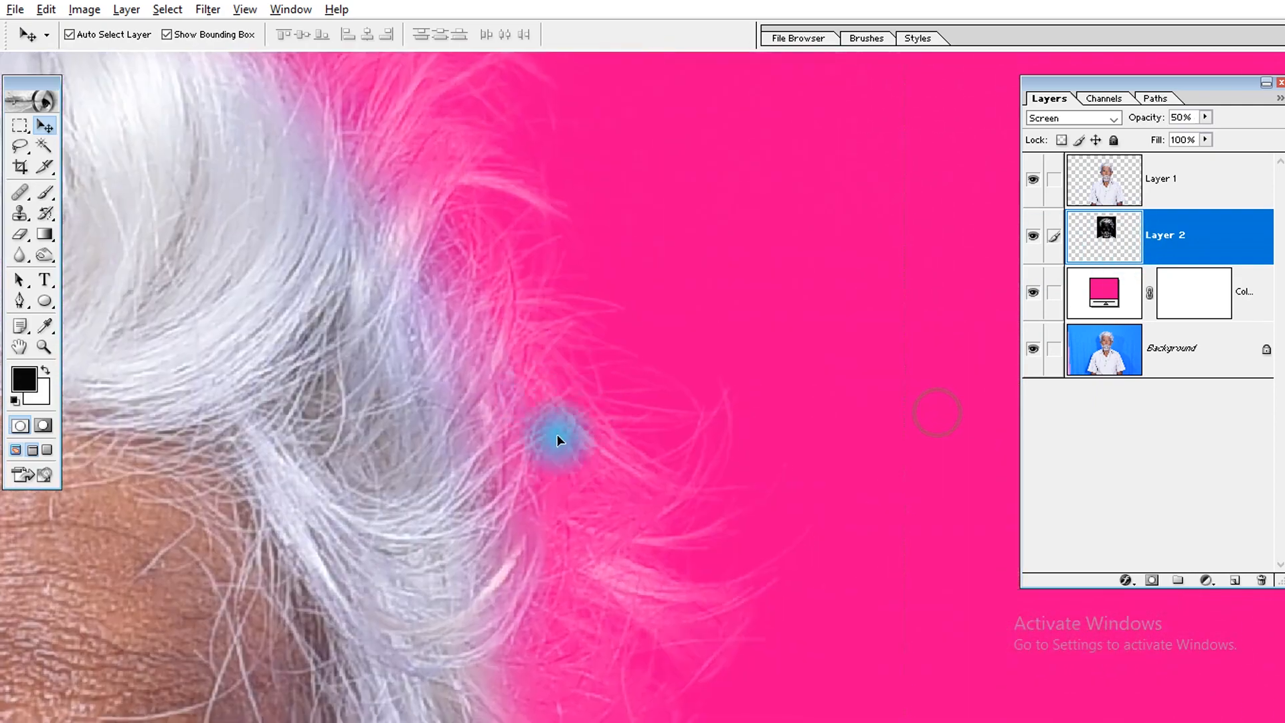
# - Try duplicating Layer 2 at reduced opacity, undo the duplicate, and set Layer 2's opacity to 100%
pyautogui.hotkey('ctrl', 'j')
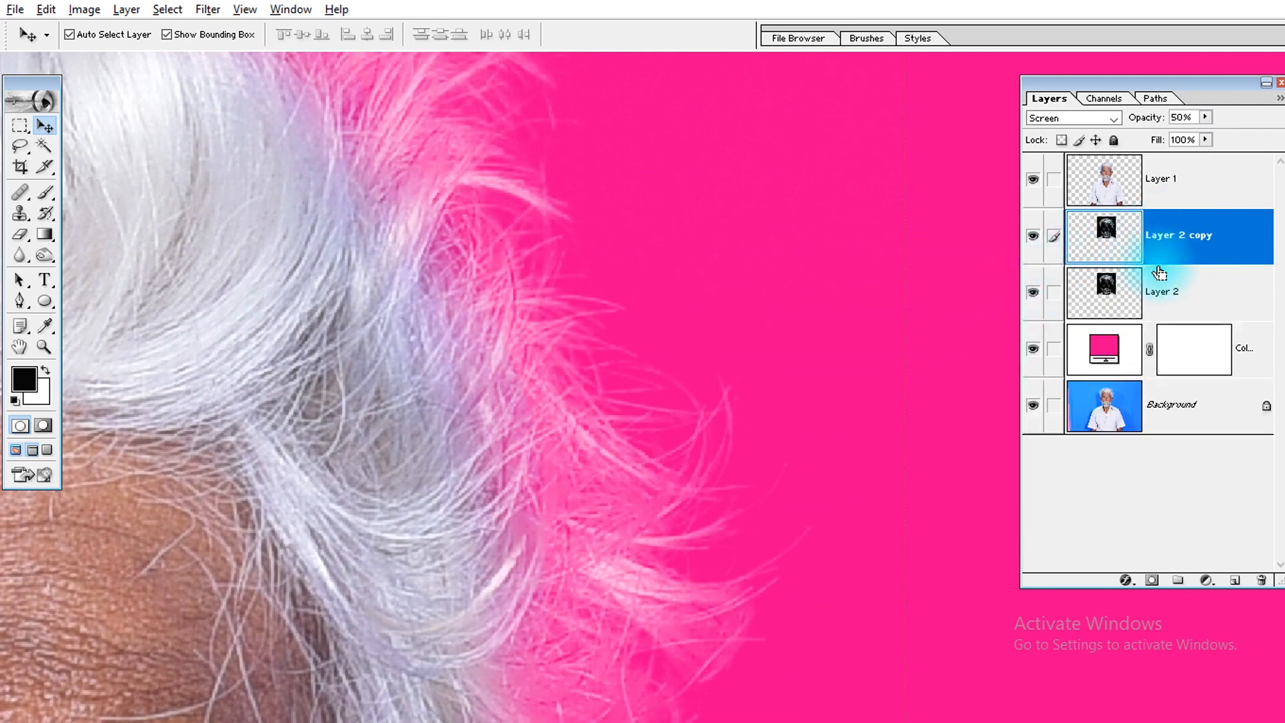
pyautogui.hotkey('ctrl', 'z')
pyautogui.press('0')
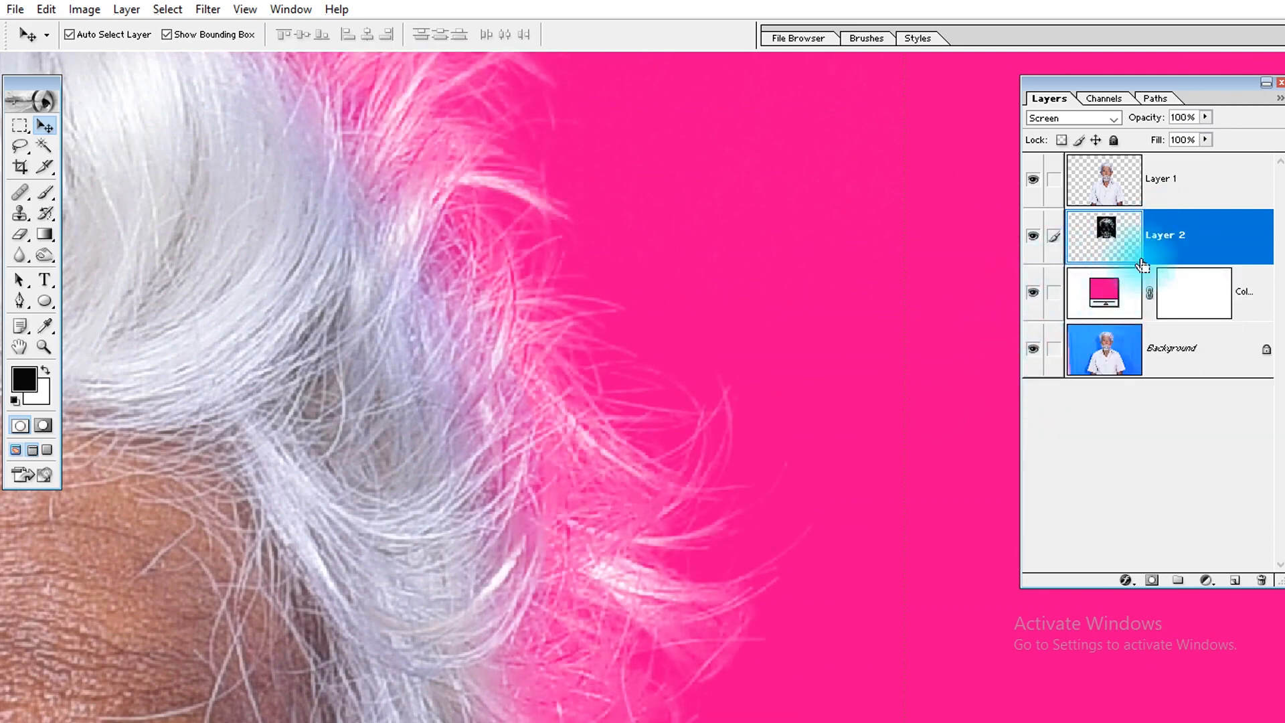
# - Link Layer 1 with Layer 2 and make Layer 1 the active layer
pyautogui.hotkey('ctrl', '0')
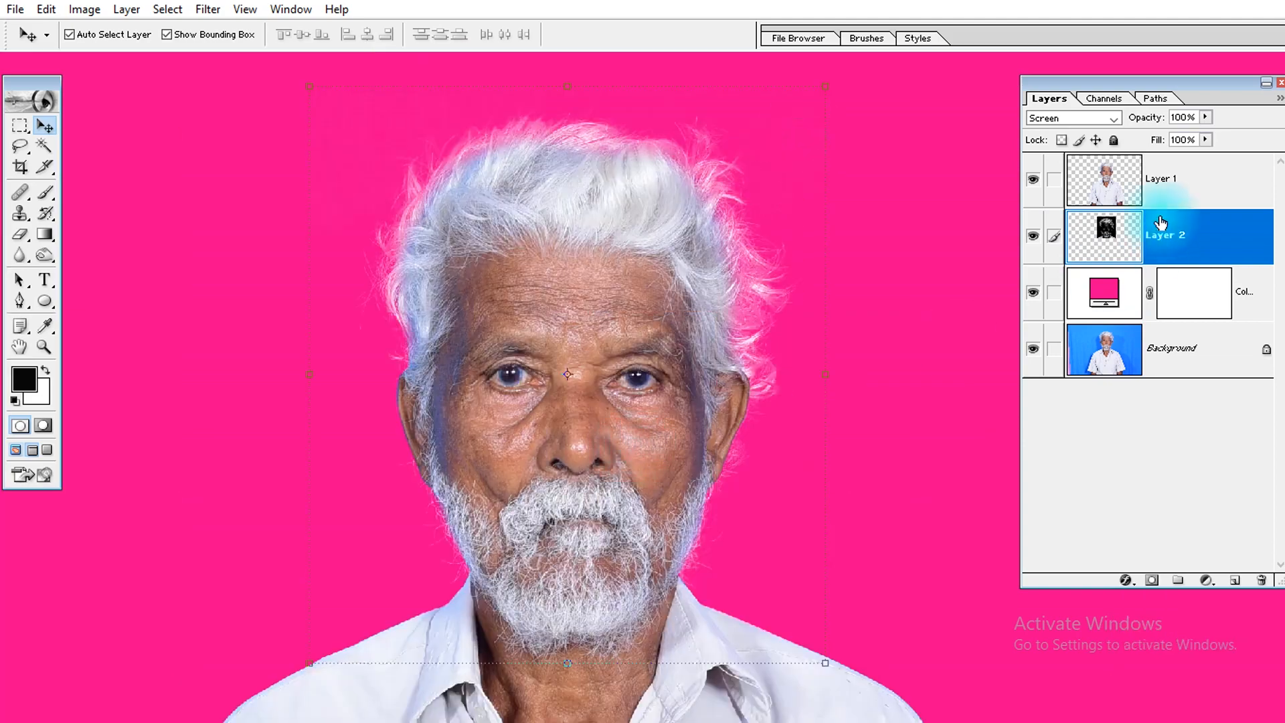
pyautogui.click(1054, 179)
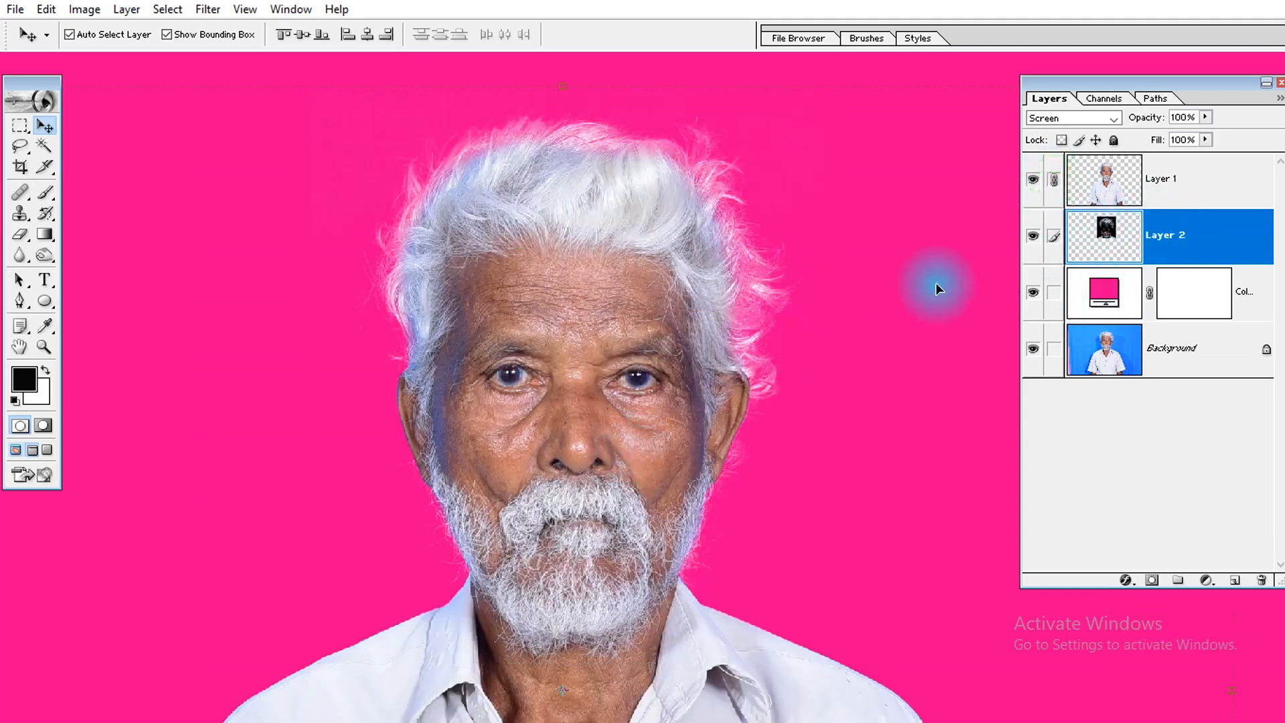
pyautogui.click(632, 320)
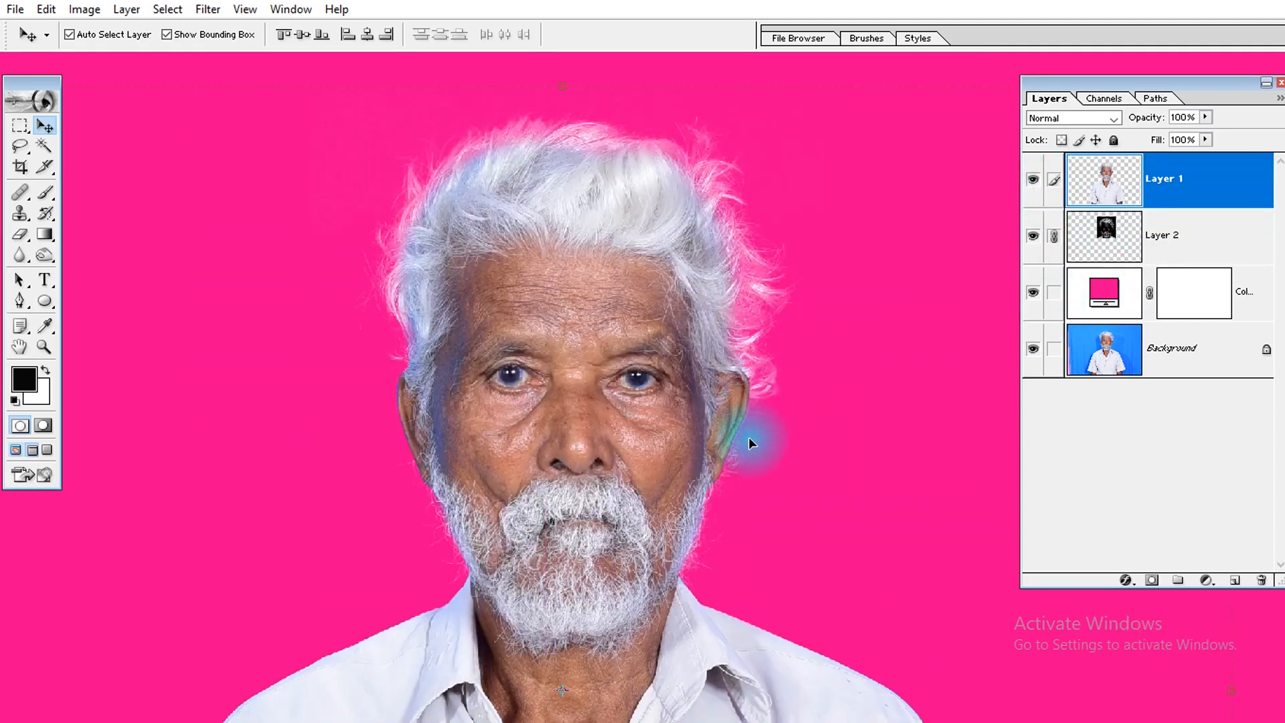
# - Select the white hair on Layer 1 with the Magic Wand at tolerance 50 and feather the selection by 2 pixels
pyautogui.keyDown('ctrl'); pyautogui.click(483, 370); pyautogui.keyUp('ctrl')
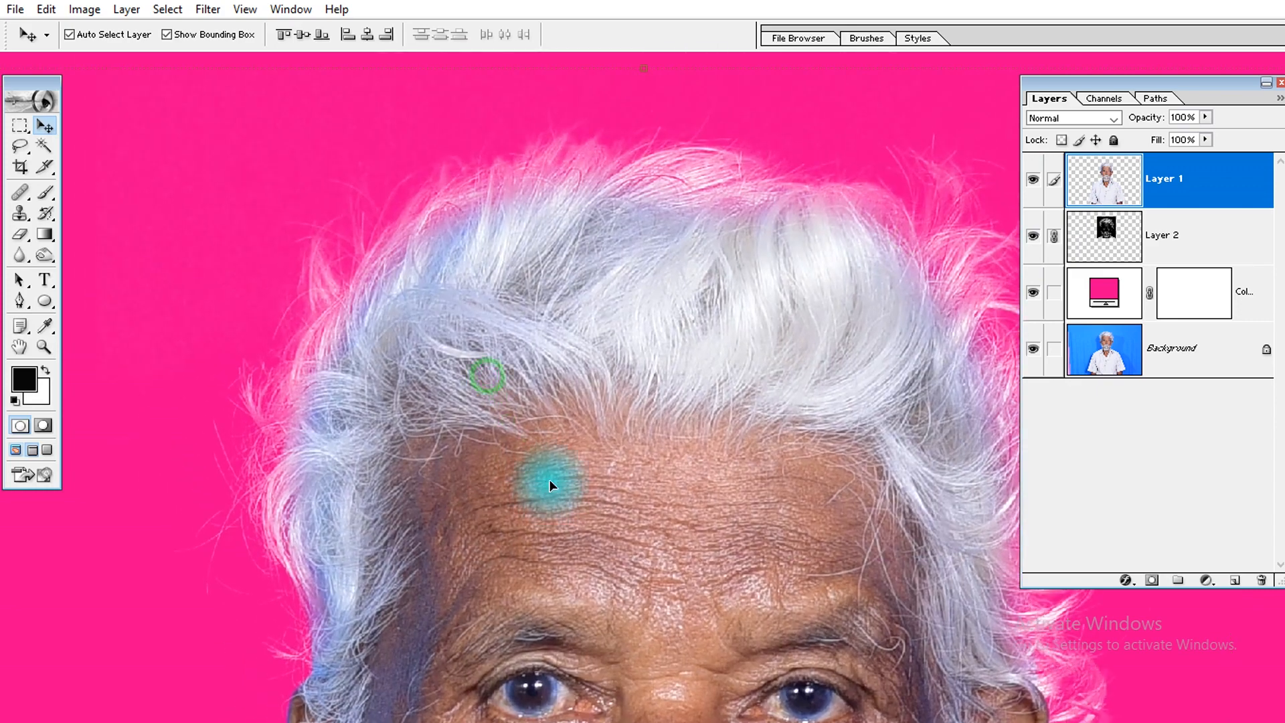
pyautogui.moveTo(770, 348); pyautogui.dragTo(652, 291)
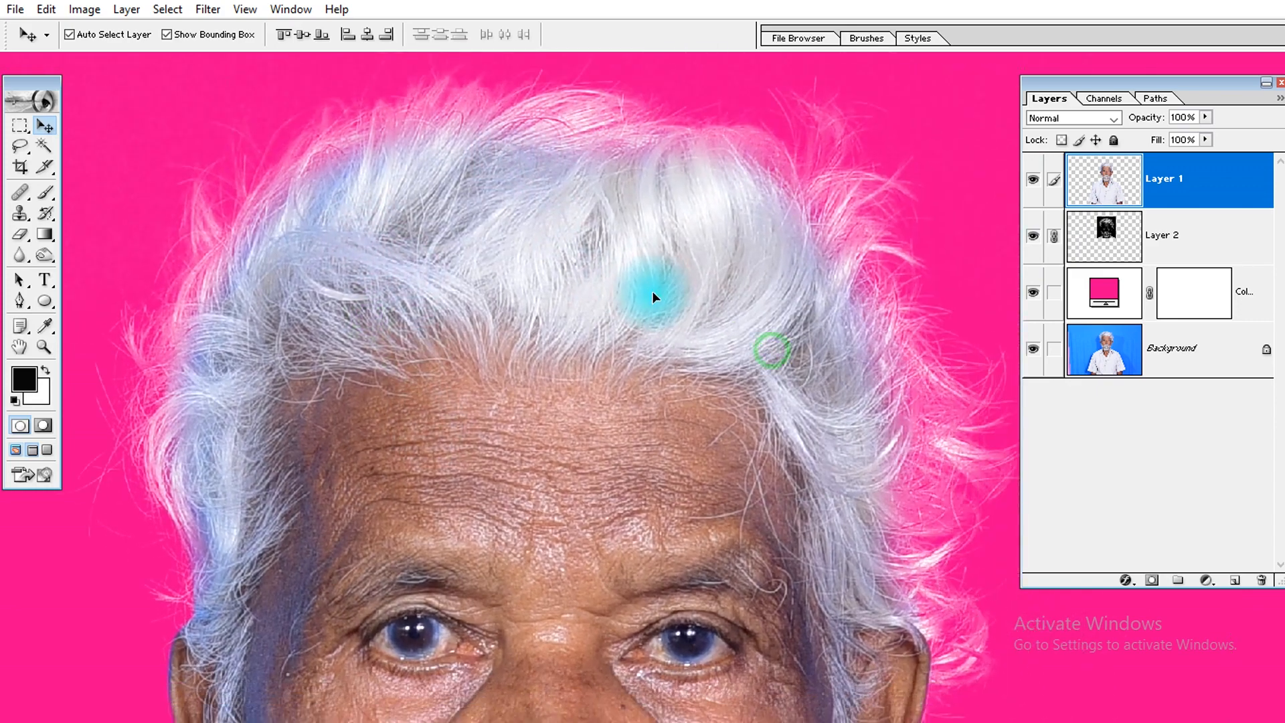
pyautogui.hotkey('ctrl', '0')
pyautogui.moveTo(808, 161); pyautogui.dragTo(648, 361)
pyautogui.moveTo(567, 427); pyautogui.dragTo(740, 420)
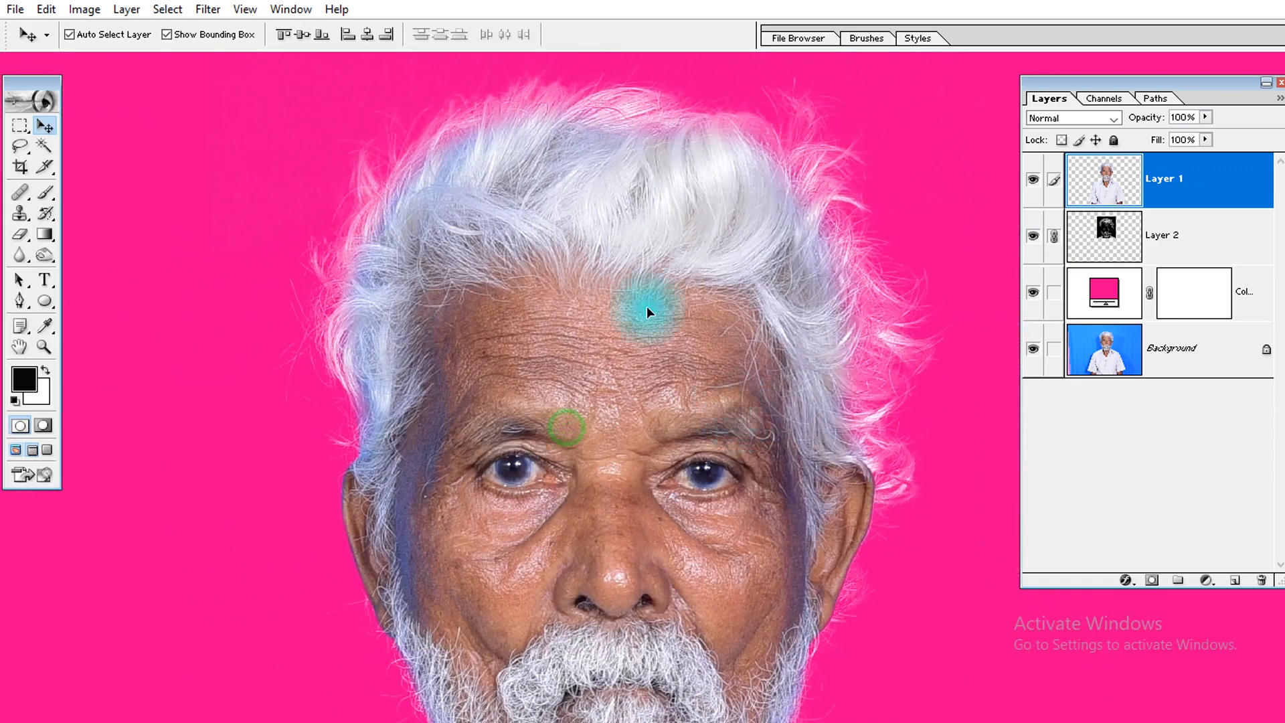
pyautogui.press('w')
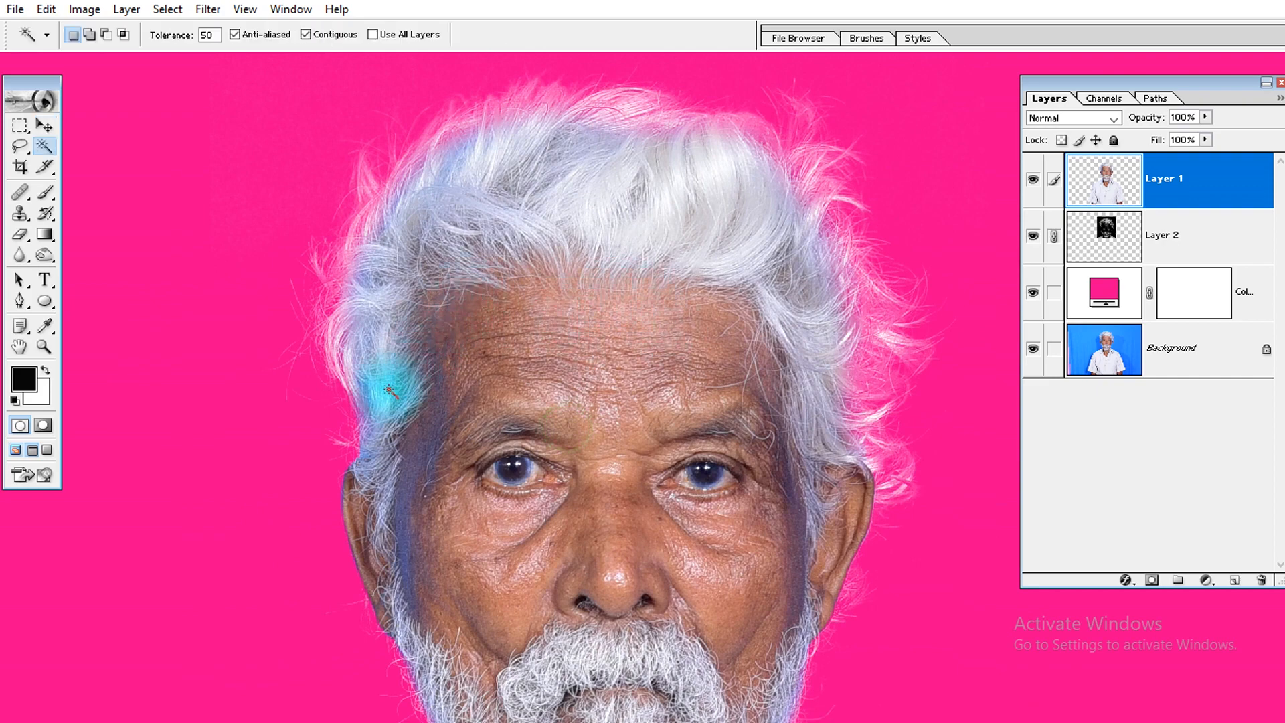
pyautogui.click(369, 441)
pyautogui.keyDown('shift'); pyautogui.click(416, 249); pyautogui.keyUp('shift')
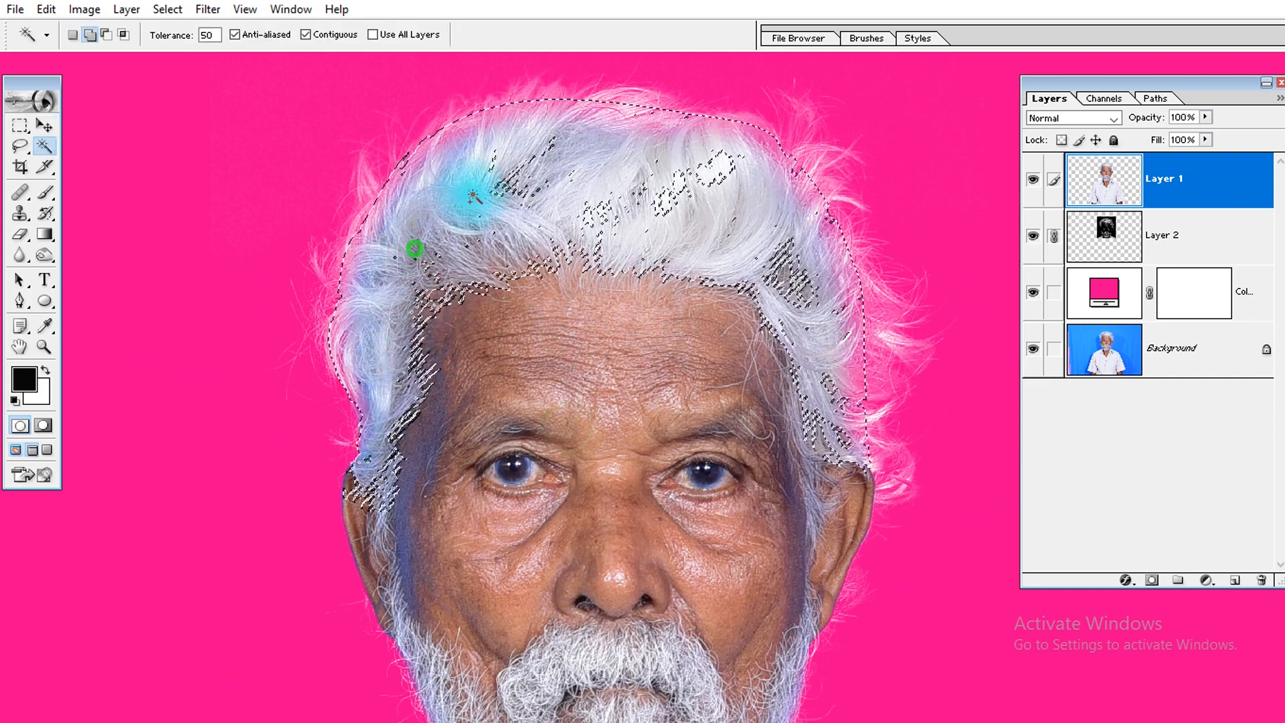
pyautogui.keyDown('shift'); pyautogui.click(648, 189); pyautogui.keyUp('shift')
pyautogui.hotkey('ctrl', 'alt', 'd')
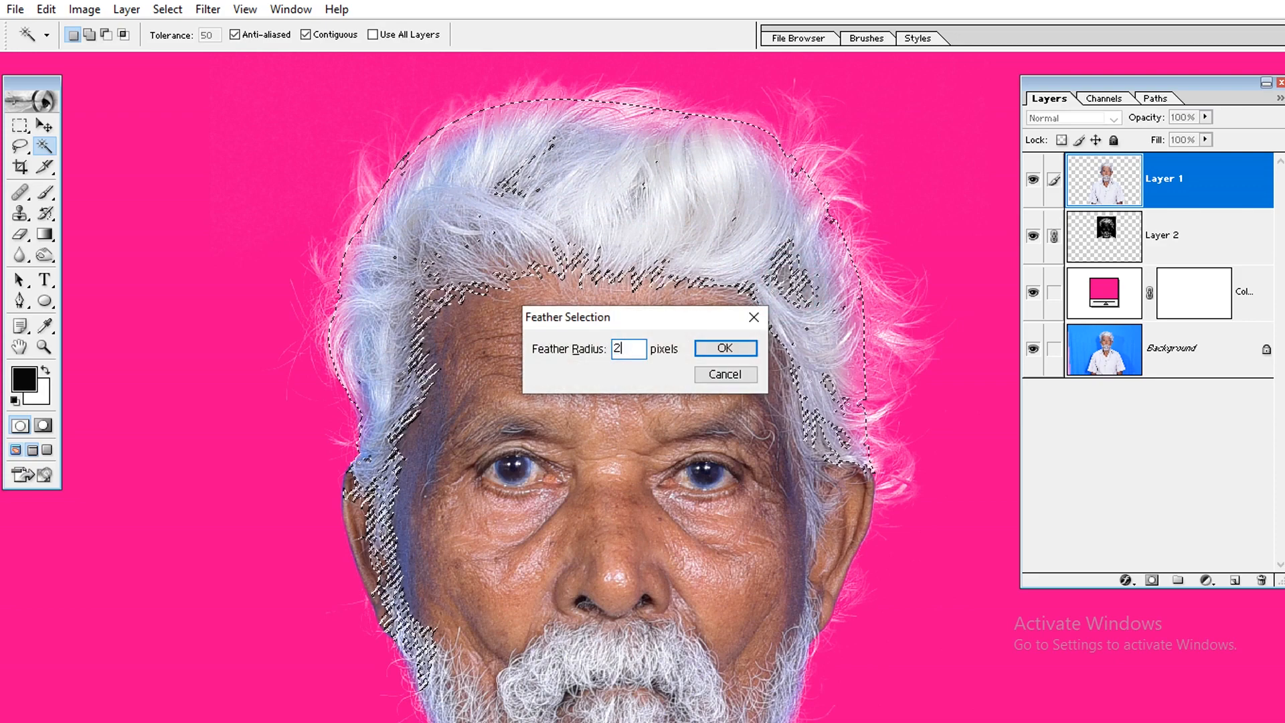
pyautogui.press('Return')
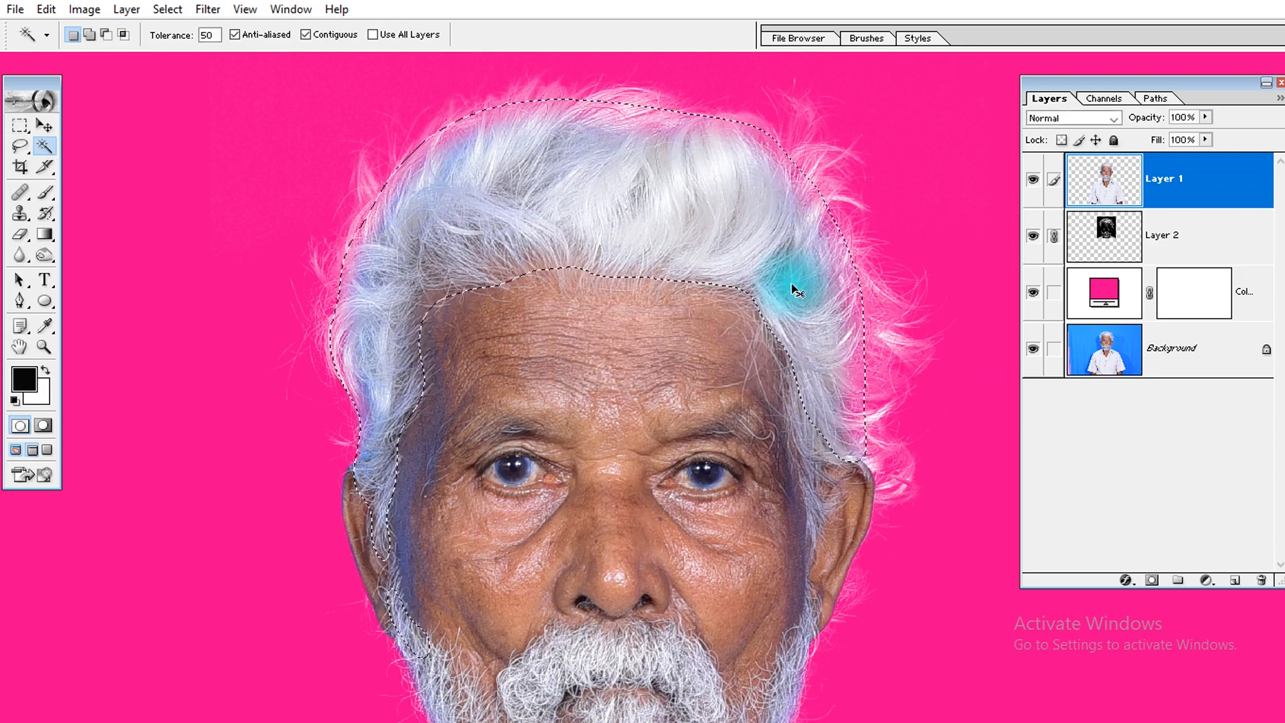
# - Brighten the selected white hair on Layer 1 with Levels and check the result around the whole head
pyautogui.hotkey('ctrl', 'l')
pyautogui.moveTo(1123, 506); pyautogui.dragTo(1096, 507)
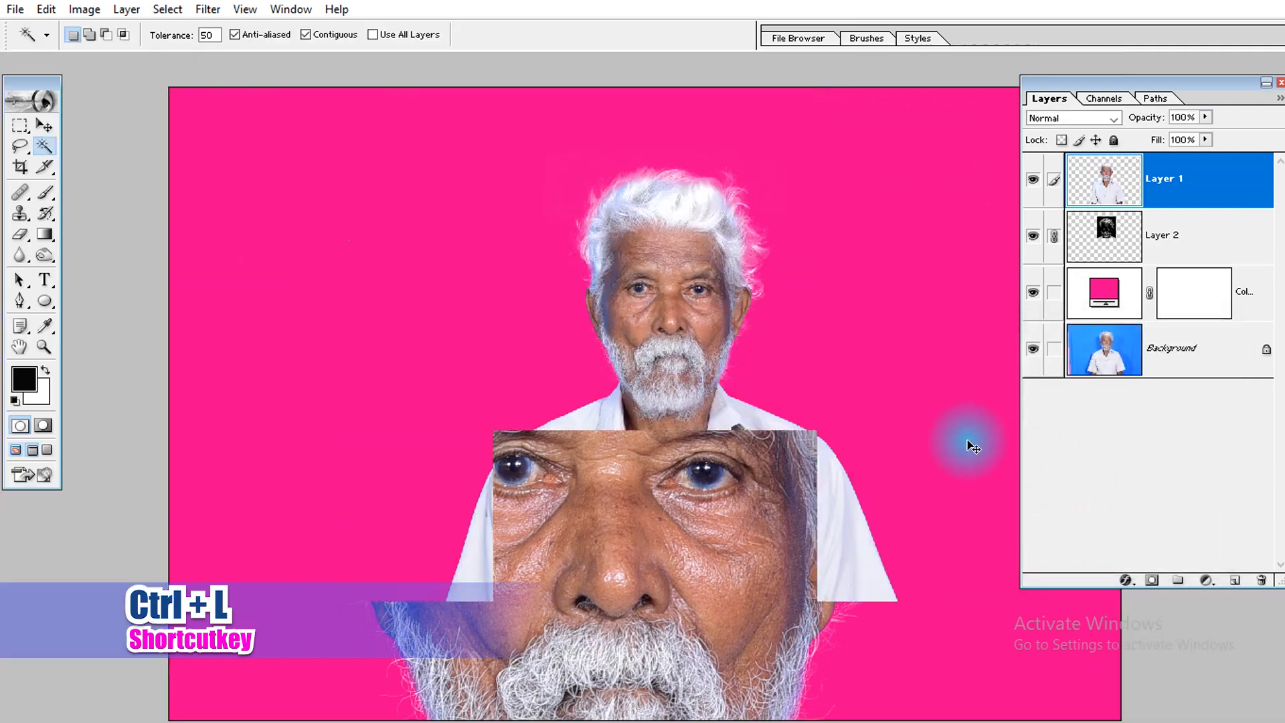
pyautogui.moveTo(751, 151); pyautogui.dragTo(626, 291)
pyautogui.press('v')
pyautogui.hotkey('ctrl', '-')
pyautogui.hotkey('ctrl', '-')
pyautogui.hotkey('ctrl', '-')
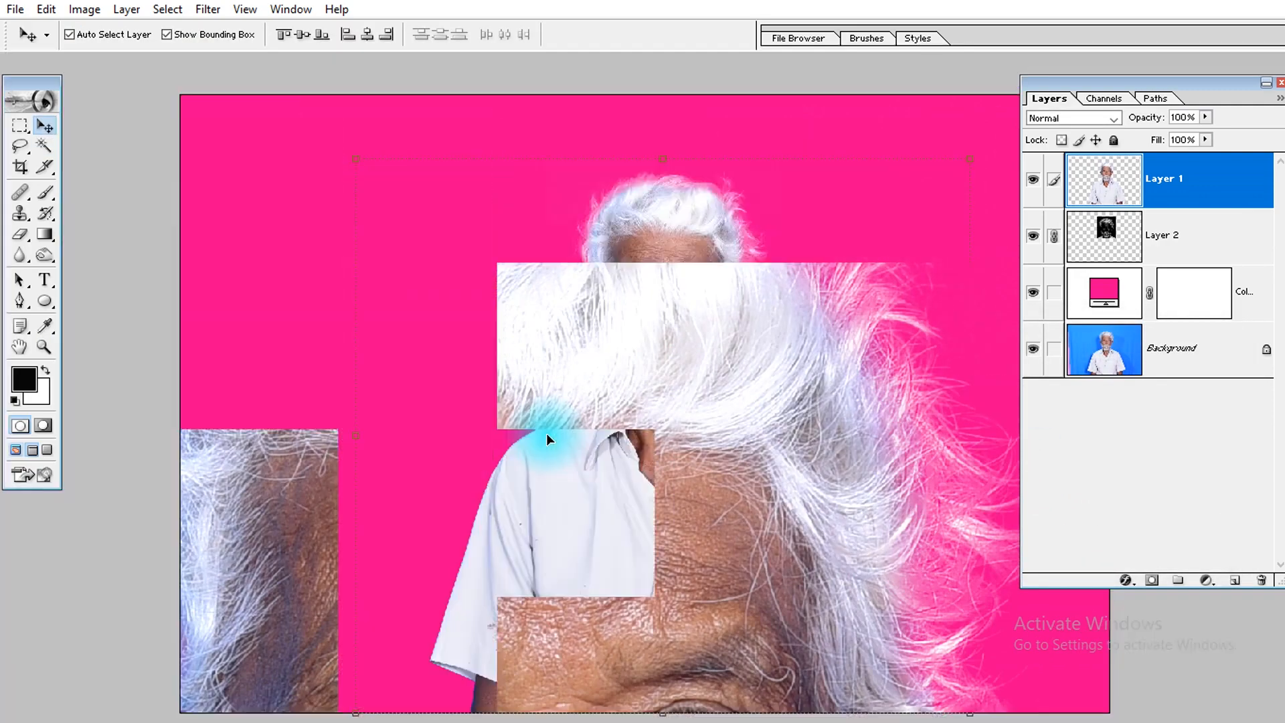
pyautogui.moveTo(752, 187); pyautogui.dragTo(511, 424)
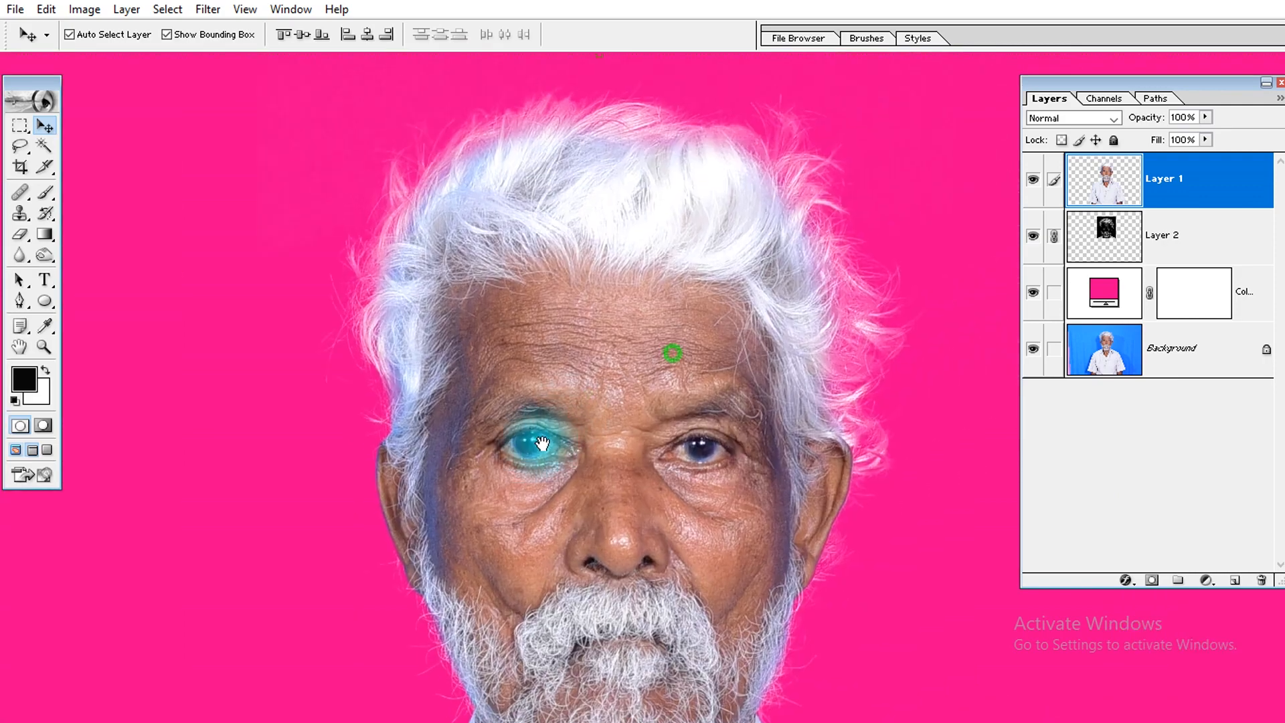
pyautogui.moveTo(684, 366); pyautogui.dragTo(648, 439)
# - Make Layer 2 active and hide Layer 1 to examine the Screen-blended strands on the magenta fill
pyautogui.rightClick(817, 387)
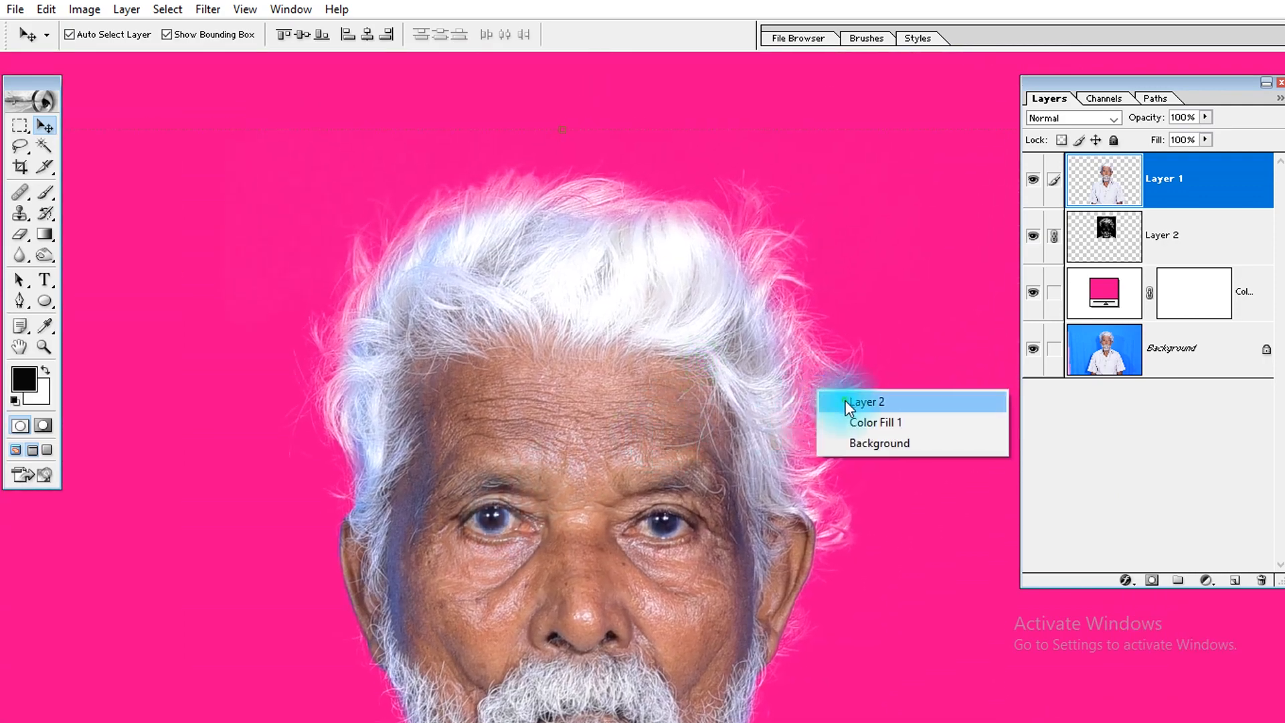
pyautogui.click(844, 401)
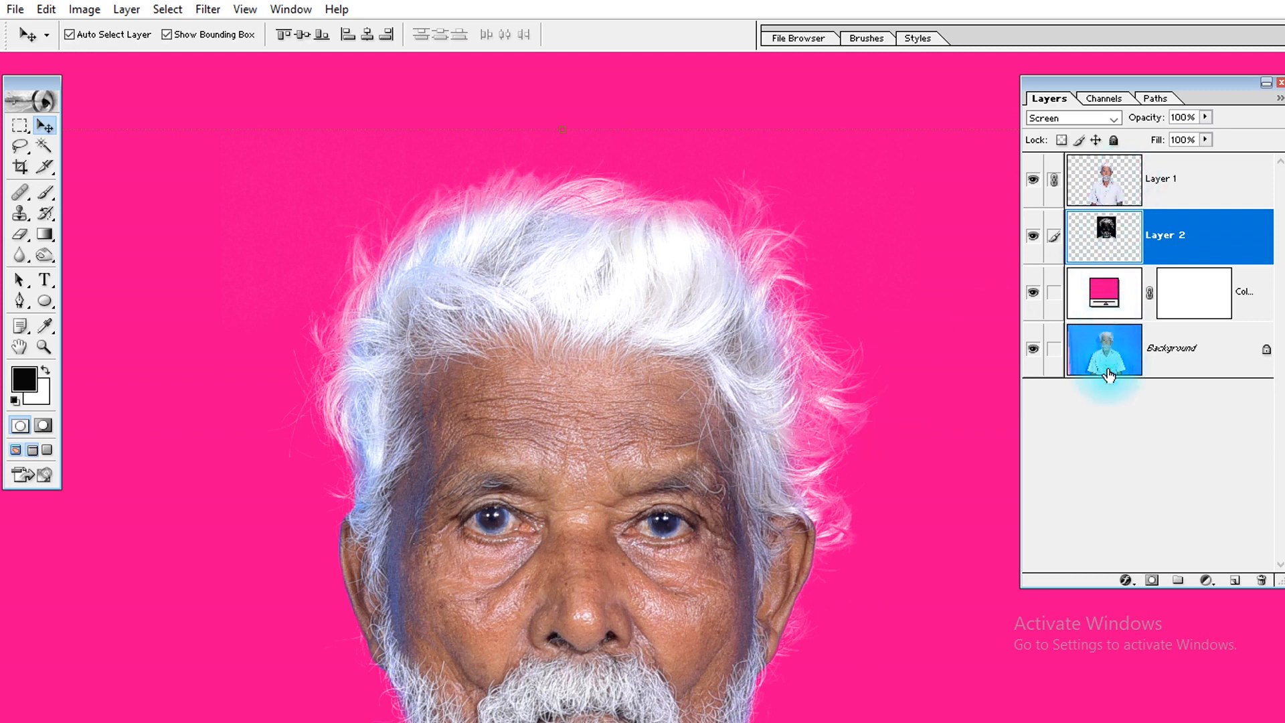
pyautogui.click(1101, 349)
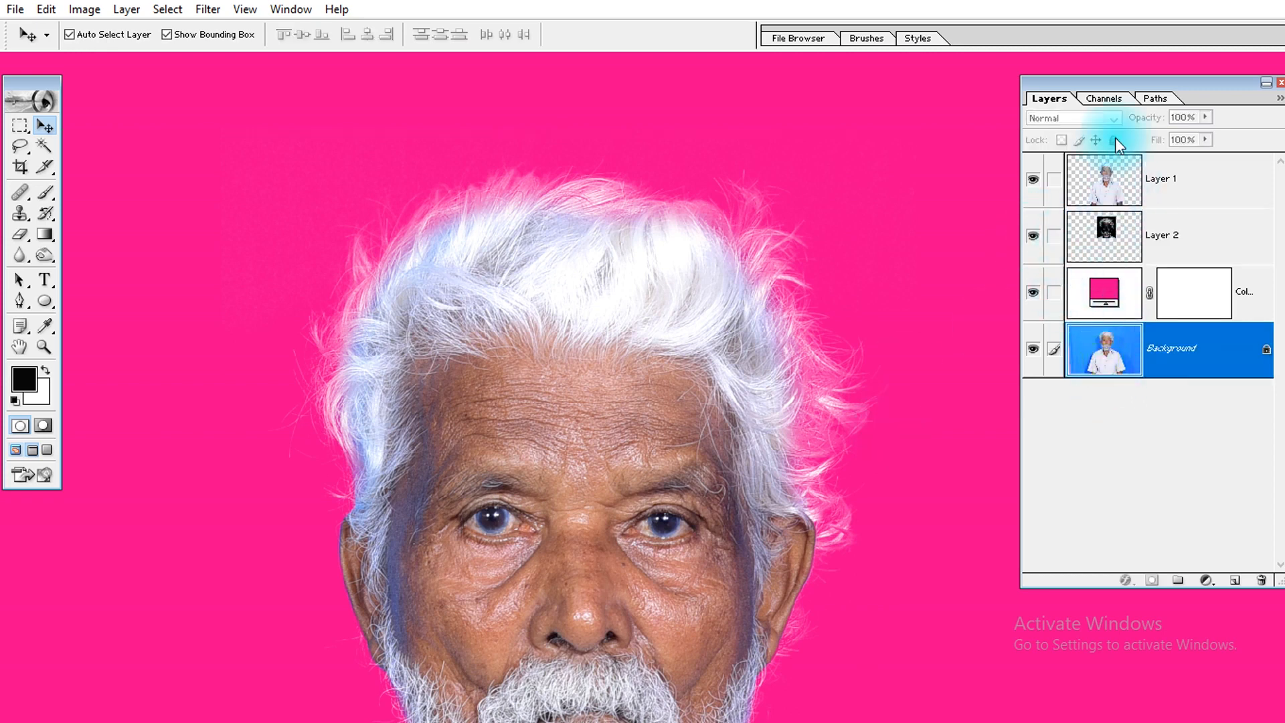
pyautogui.click(1114, 240)
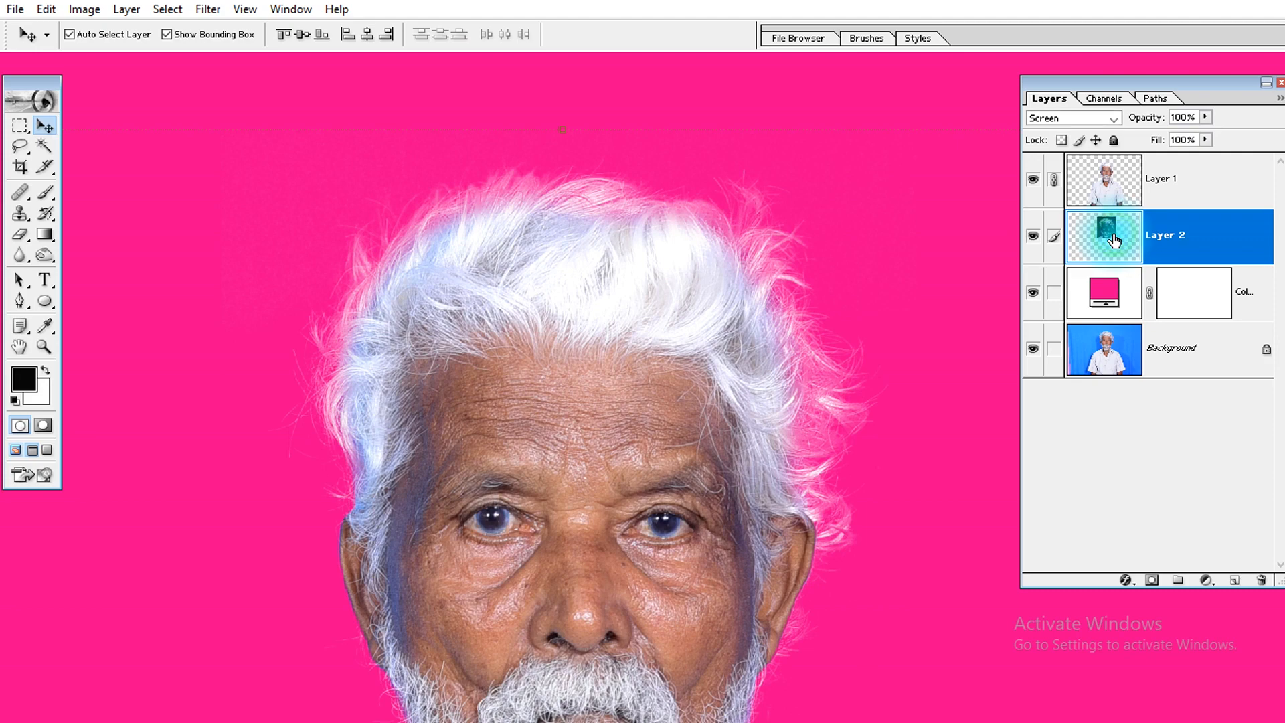
pyautogui.click(1033, 180)
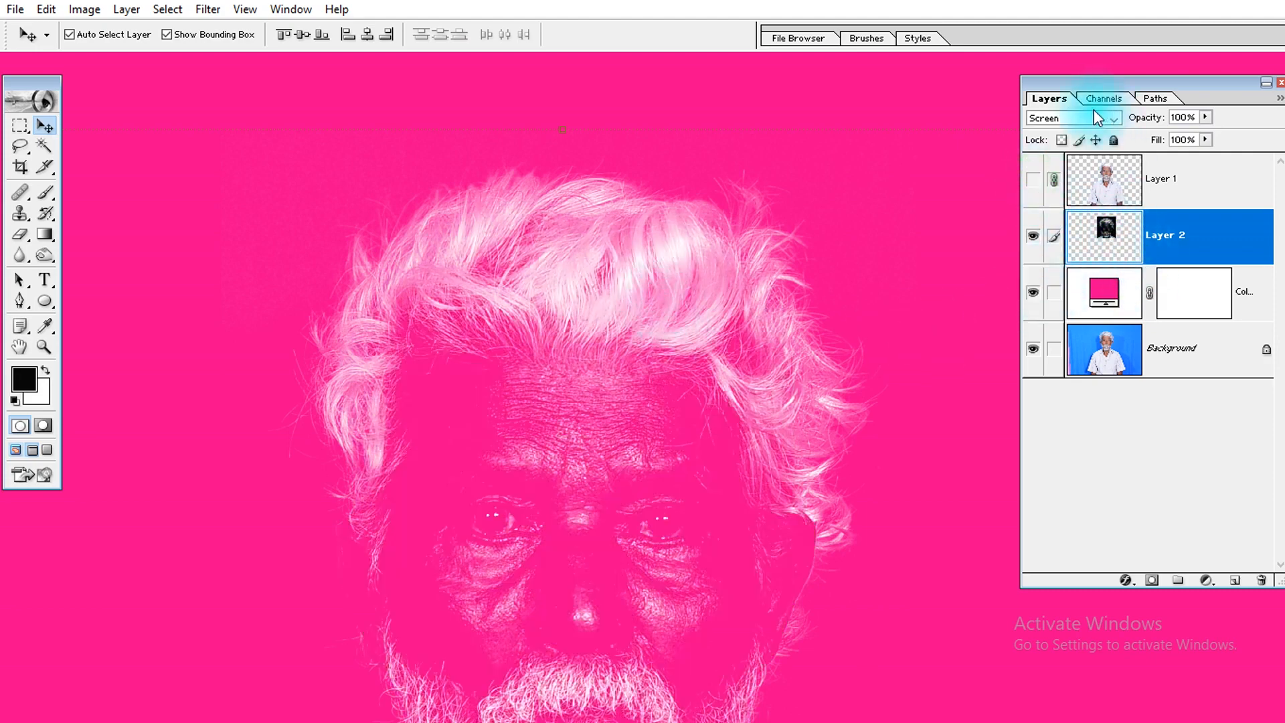
# - Compare Layer 2 in Normal and Screen blending modes, leaving it on Screen
pyautogui.click(1071, 118)
pyautogui.click(1062, 129)
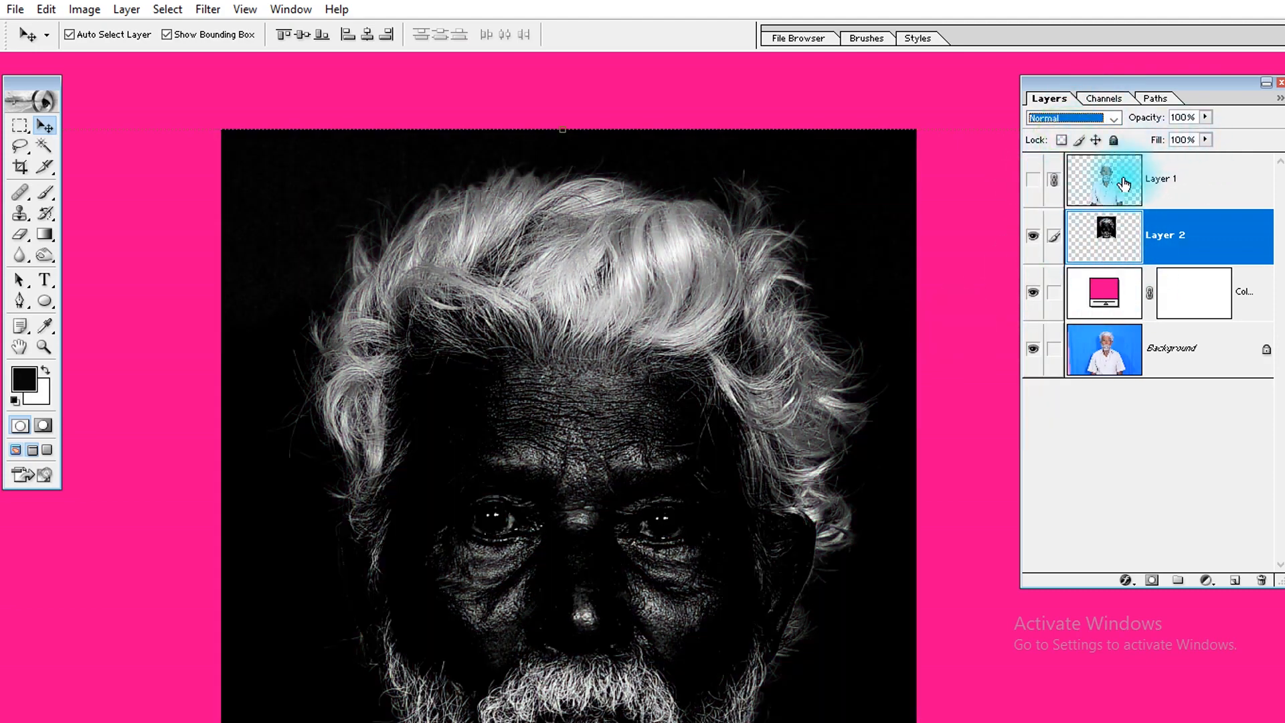
pyautogui.click(1051, 118)
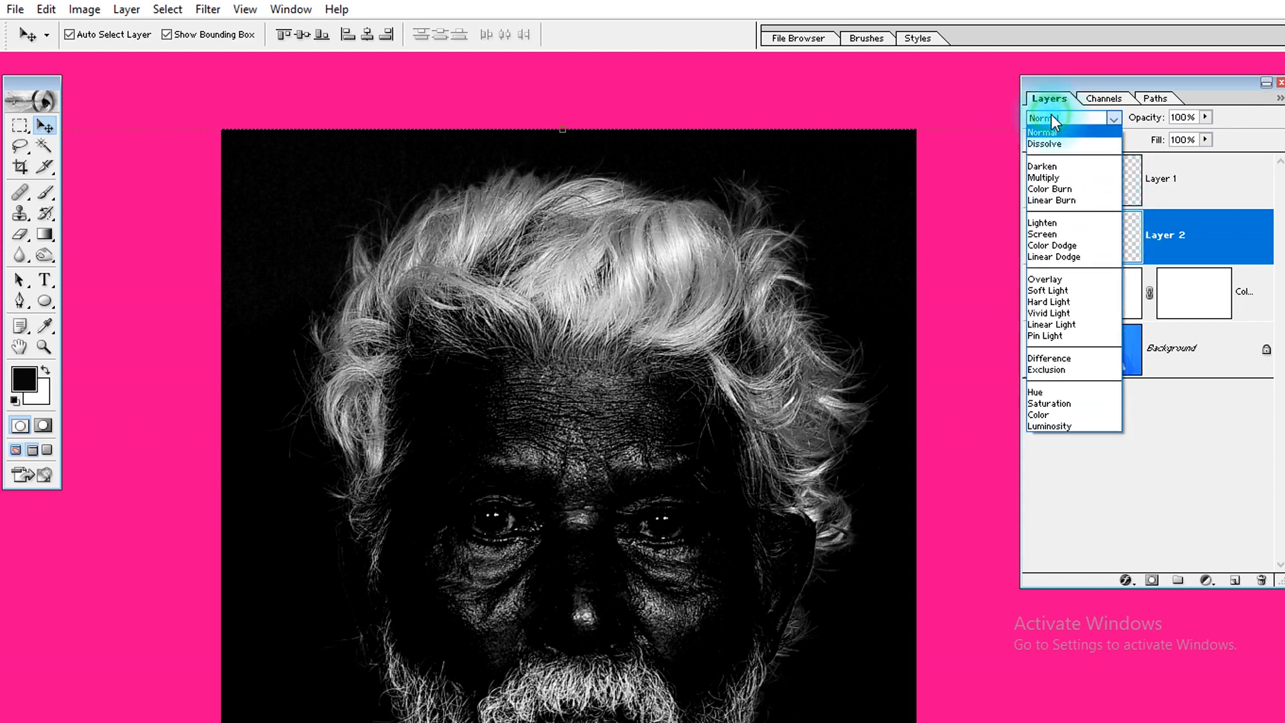
pyautogui.click(1065, 226)
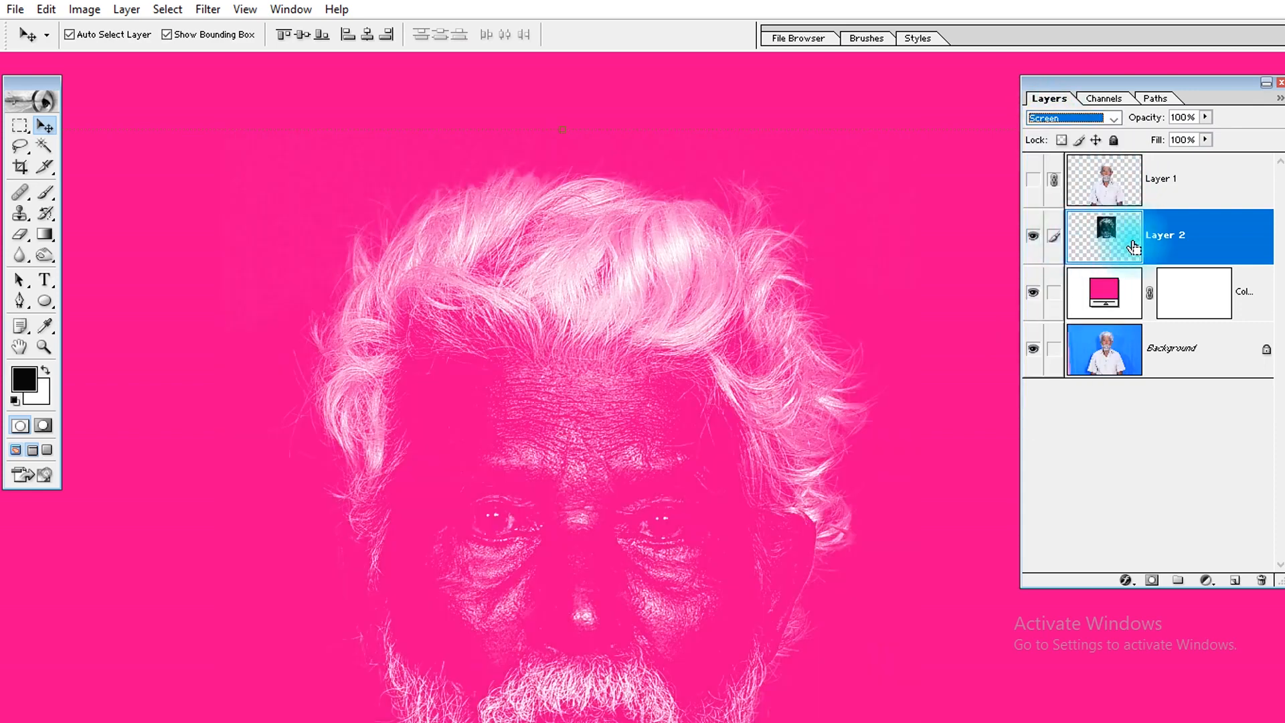
pyautogui.hotkey('ctrl', 'm')
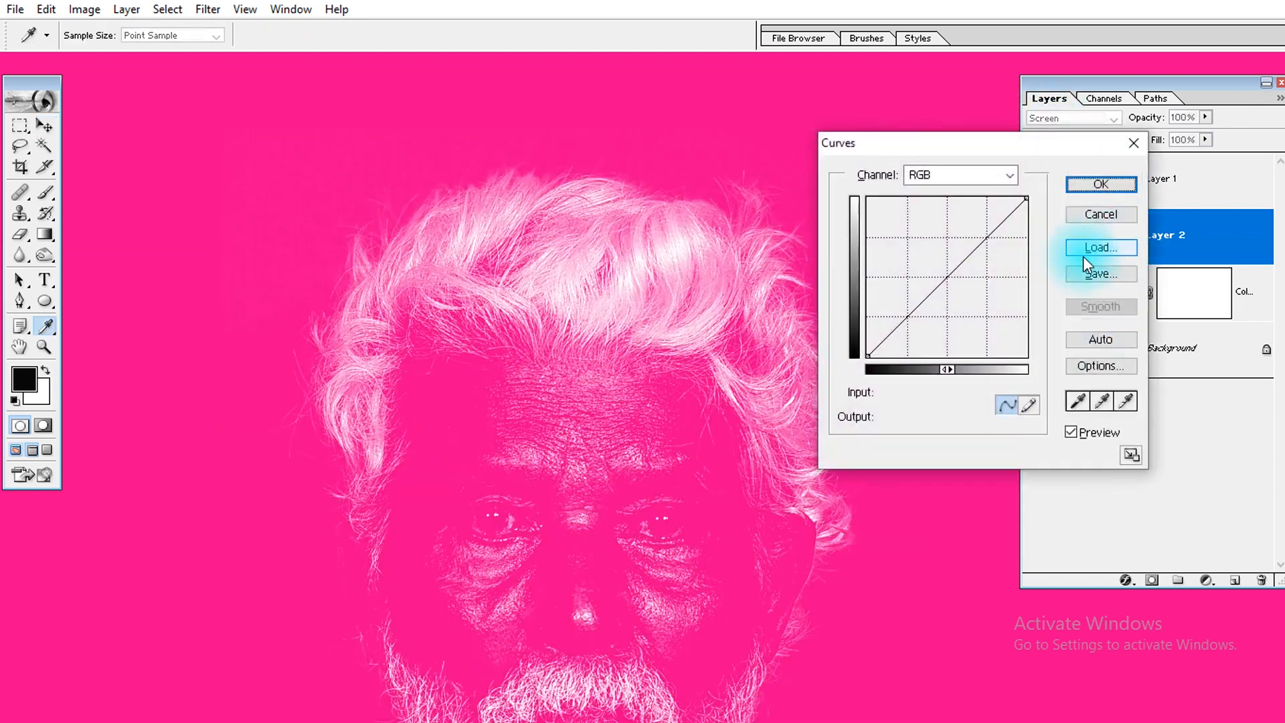
pyautogui.click(1078, 401)
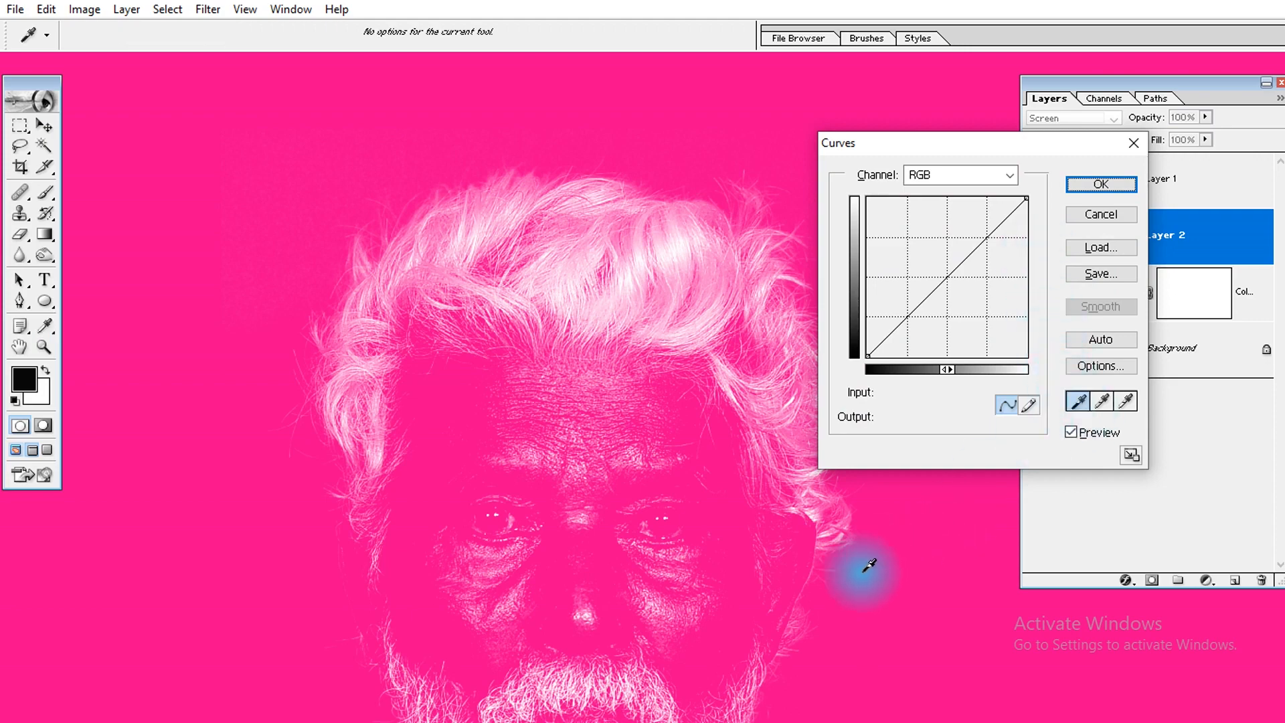
pyautogui.click(1101, 214)
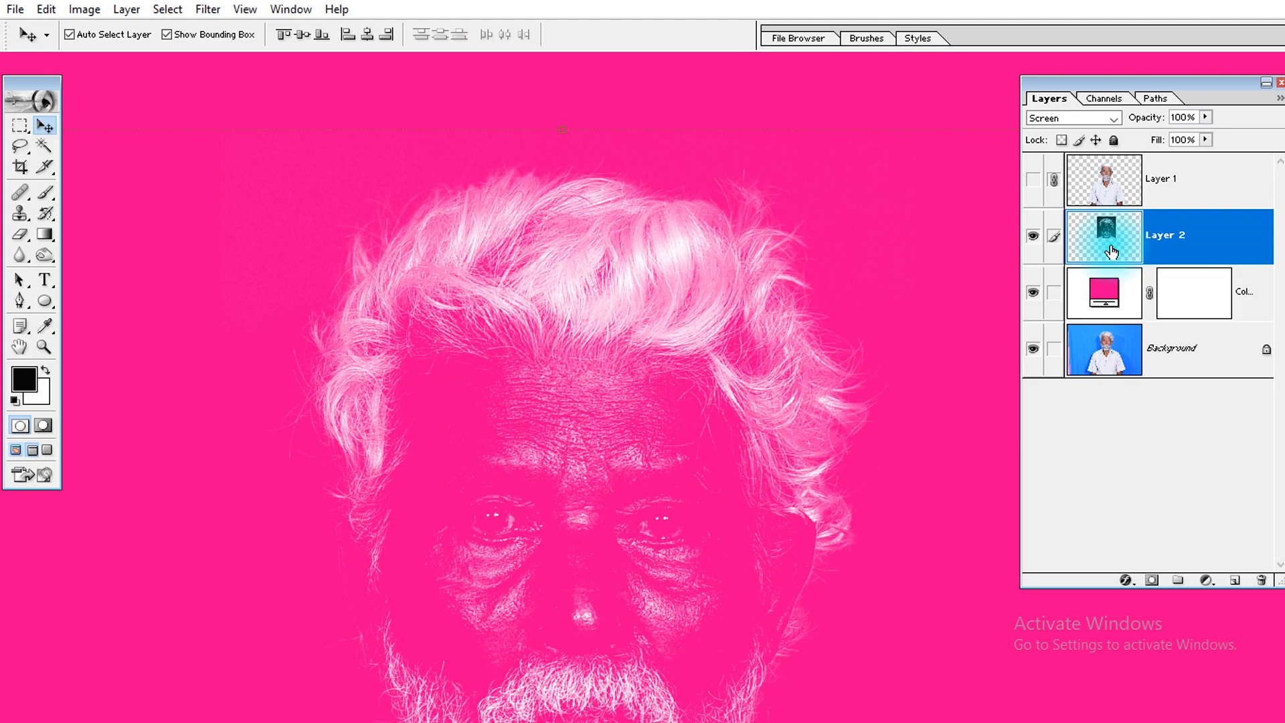
# - Compare the original blue-backdrop photo with the magenta composite by repeatedly toggling the visibility of all layers above the Background
pyautogui.keyDown('alt'); pyautogui.click(1036, 355); pyautogui.keyUp('alt')
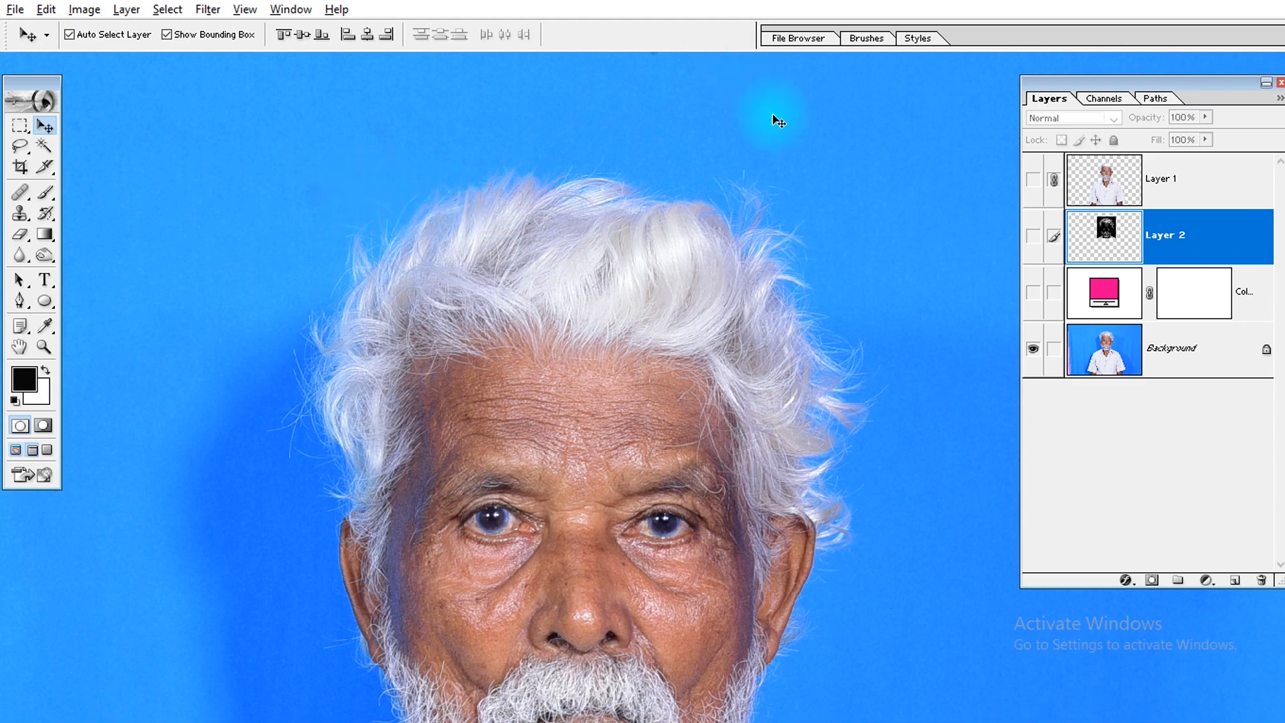
pyautogui.hotkey('ctrl', '-')
pyautogui.hotkey('ctrl', '-')
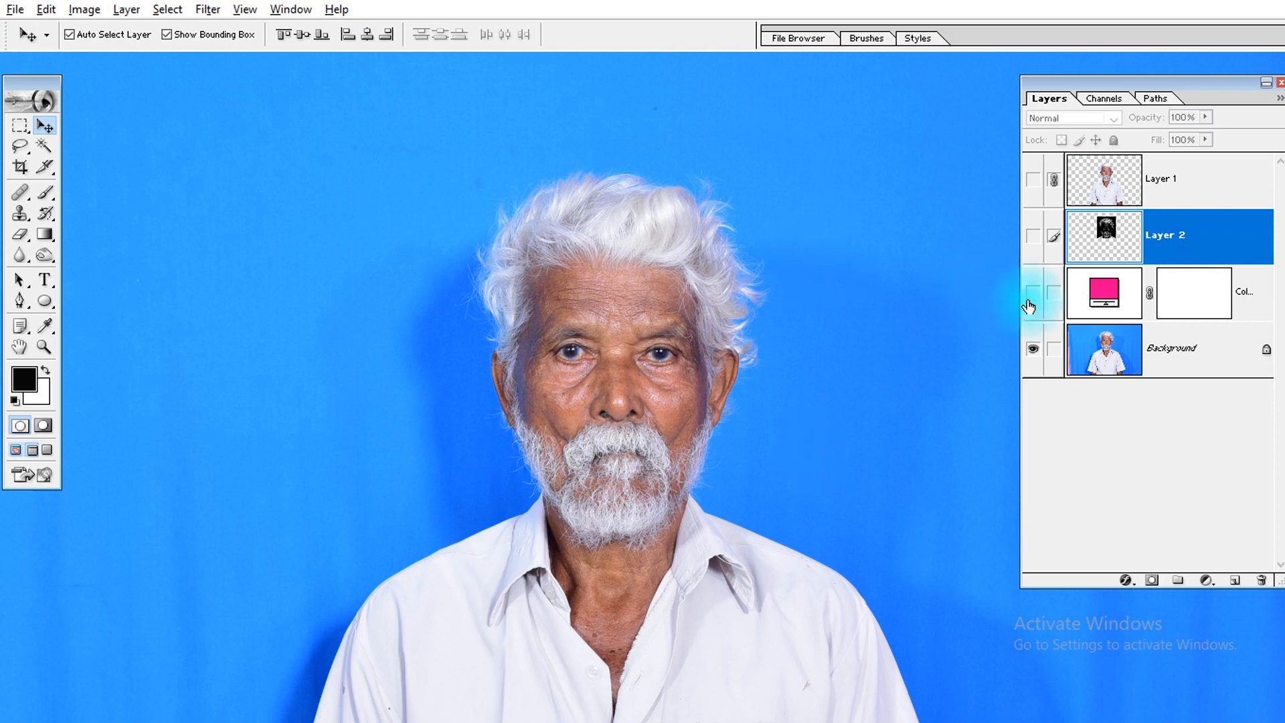
pyautogui.moveTo(1033, 292); pyautogui.dragTo(1033, 179)
pyautogui.keyDown('alt'); pyautogui.click(1032, 348); pyautogui.keyUp('alt')
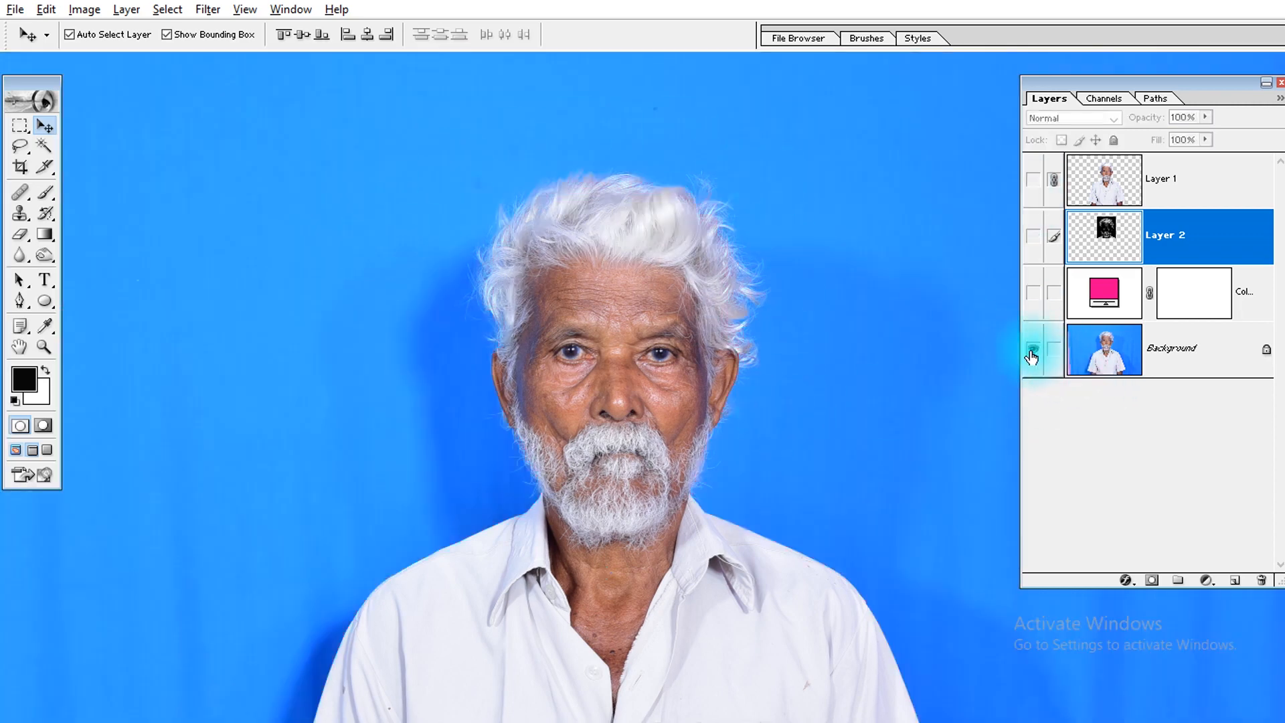
pyautogui.keyDown('alt'); pyautogui.click(1032, 352); pyautogui.keyUp('alt')
pyautogui.keyDown('alt'); pyautogui.click(1031, 353); pyautogui.keyUp('alt')
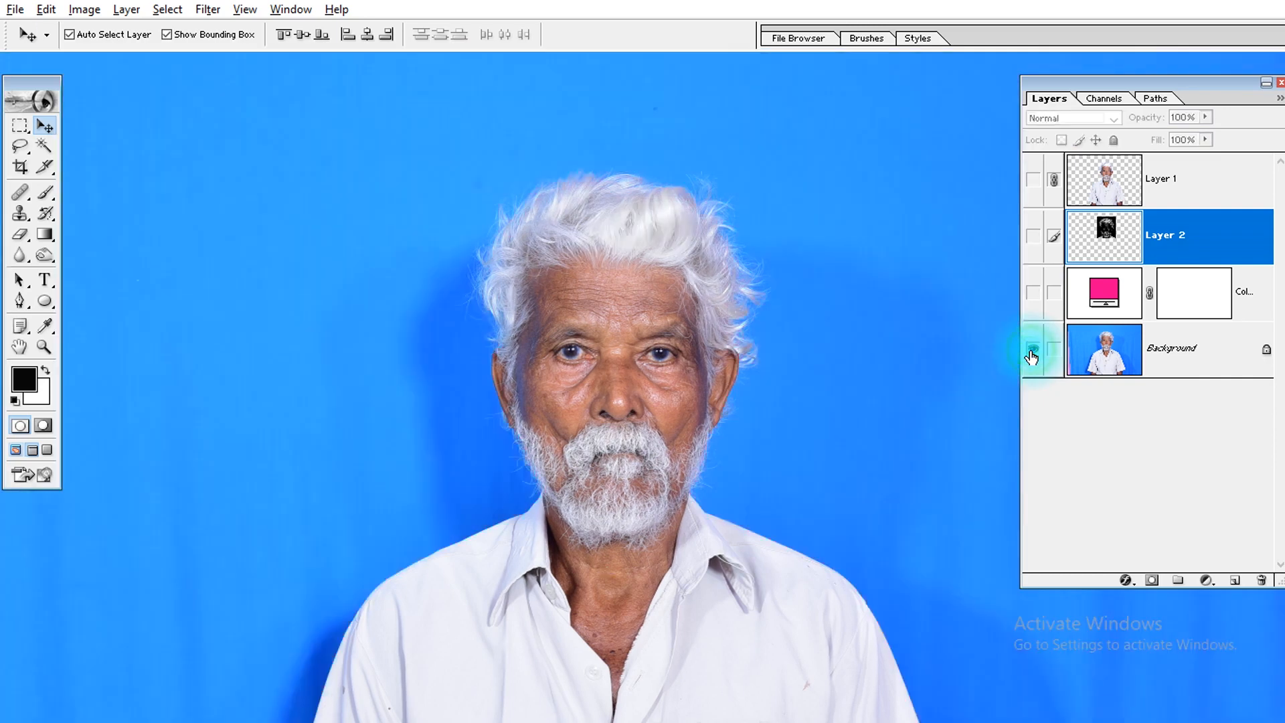